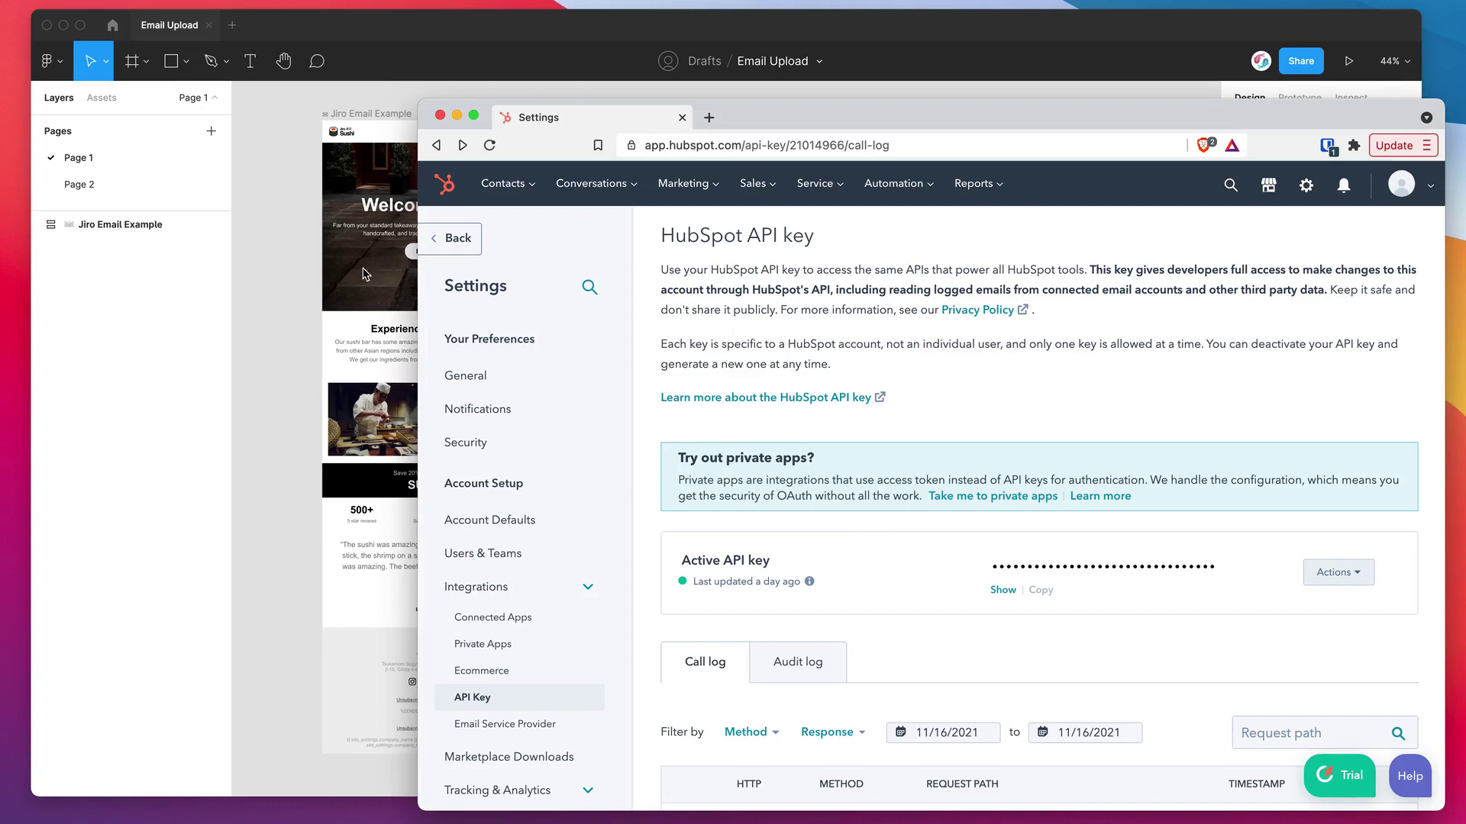
Step: Bring Figma forward and show the Community plugin results for 'emailify', with Emailify HTML Email Builder installed
click(302, 274)
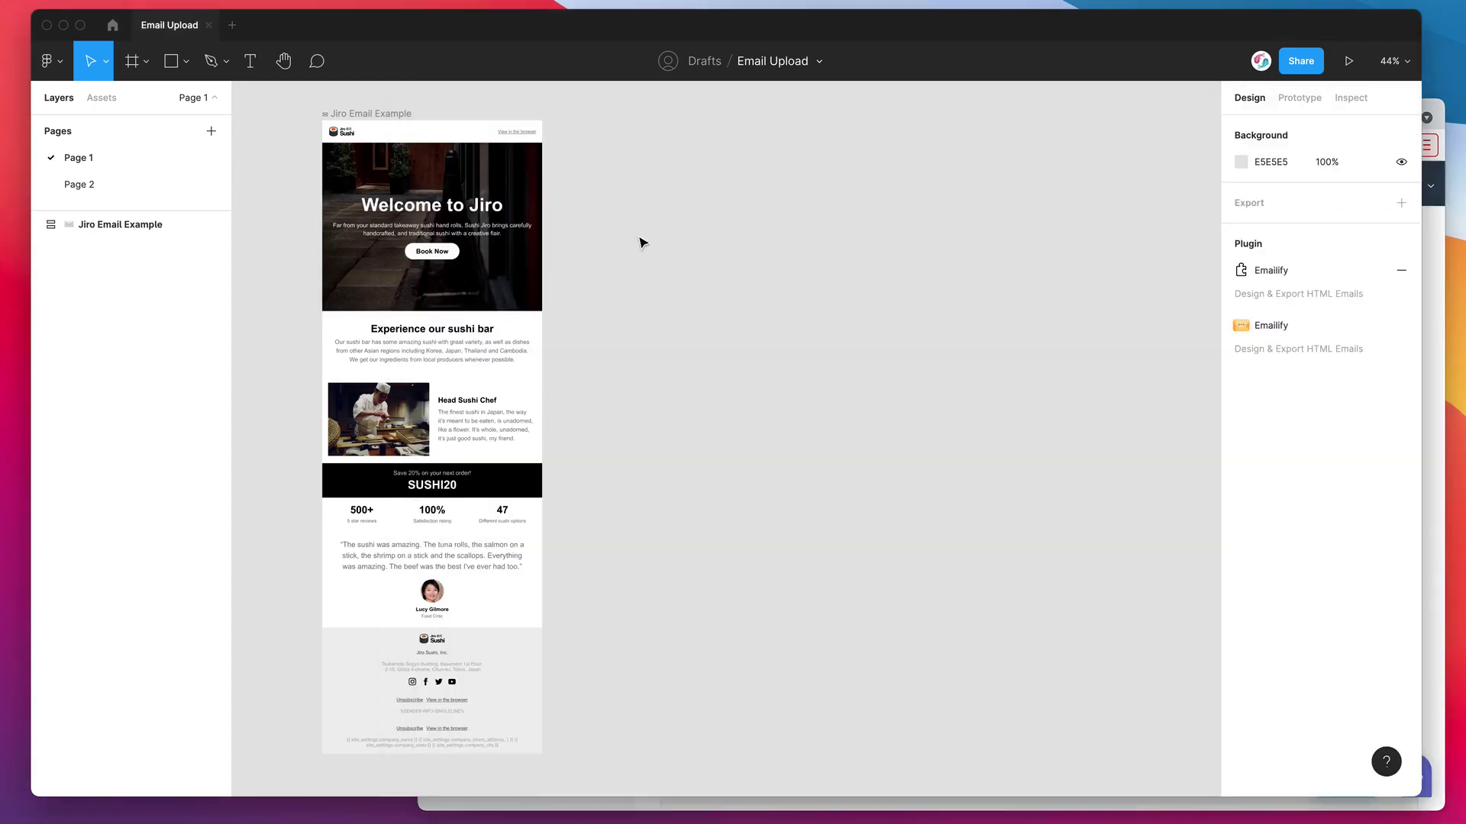
click(112, 27)
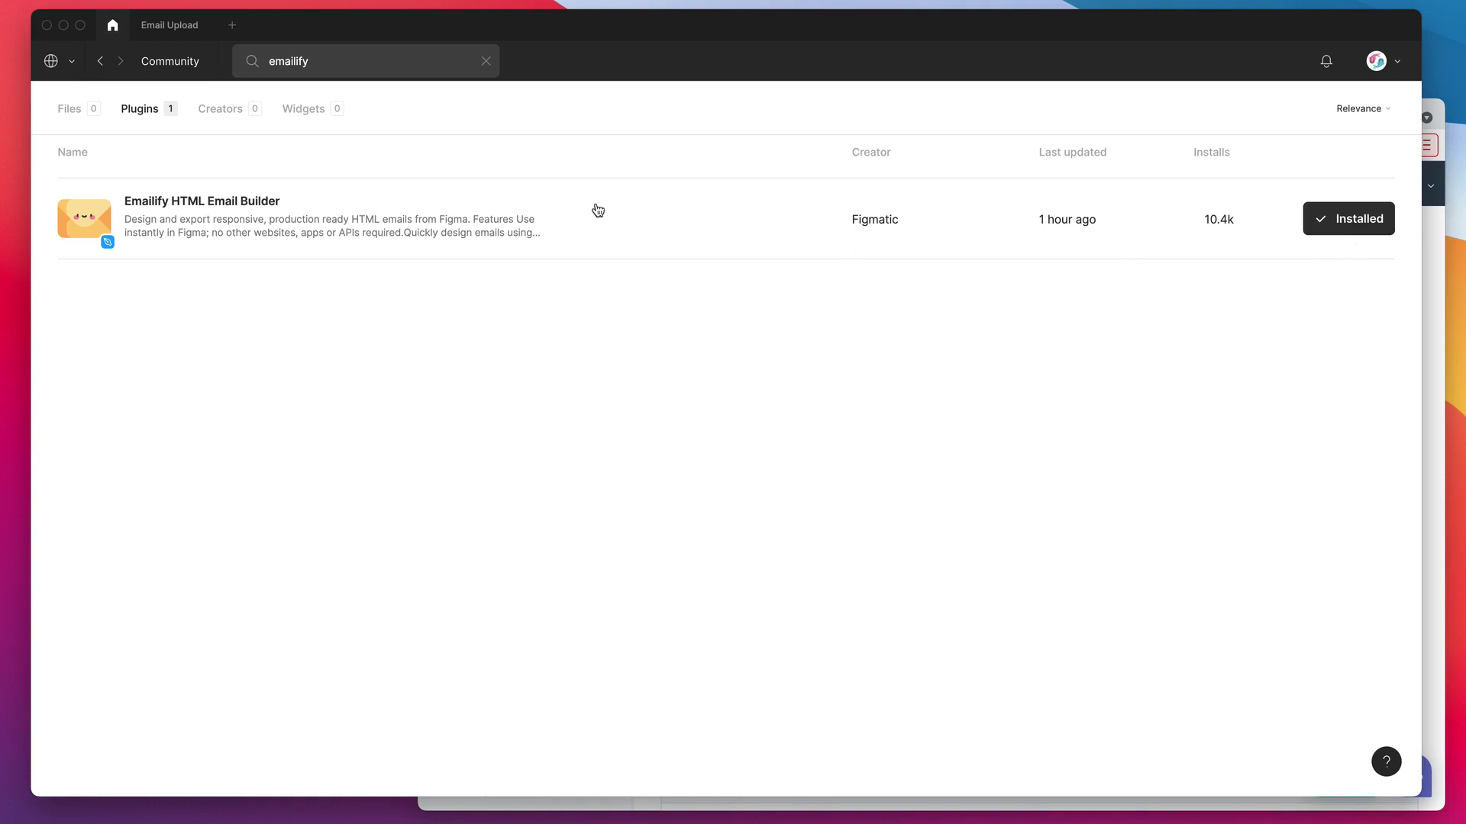
Step: Run Emailify HTML Email Builder in the Email Upload file and select the Jiro Email Example frame
click(167, 31)
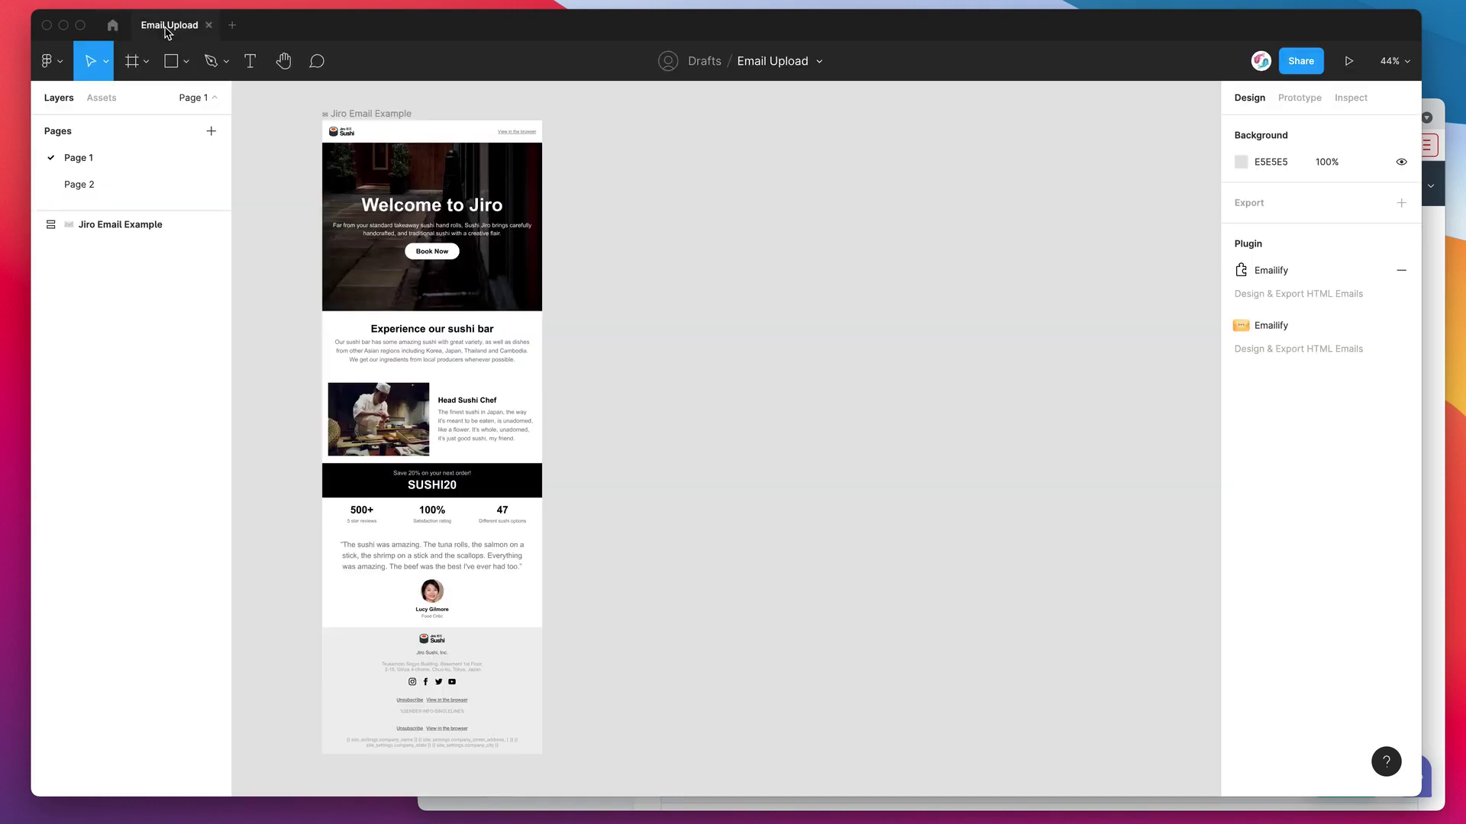
right_click(618, 160)
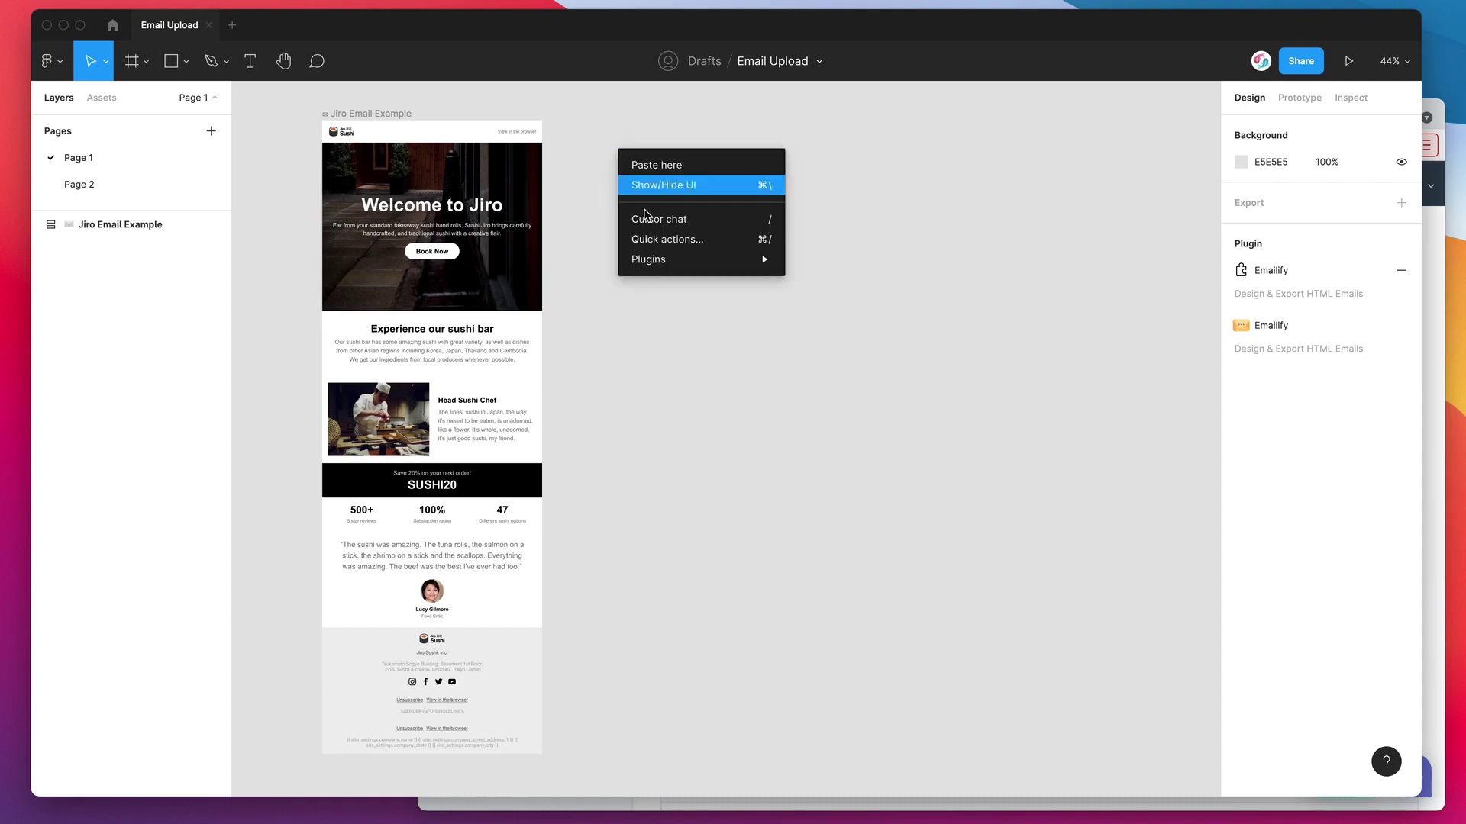
mouse_move(649, 260)
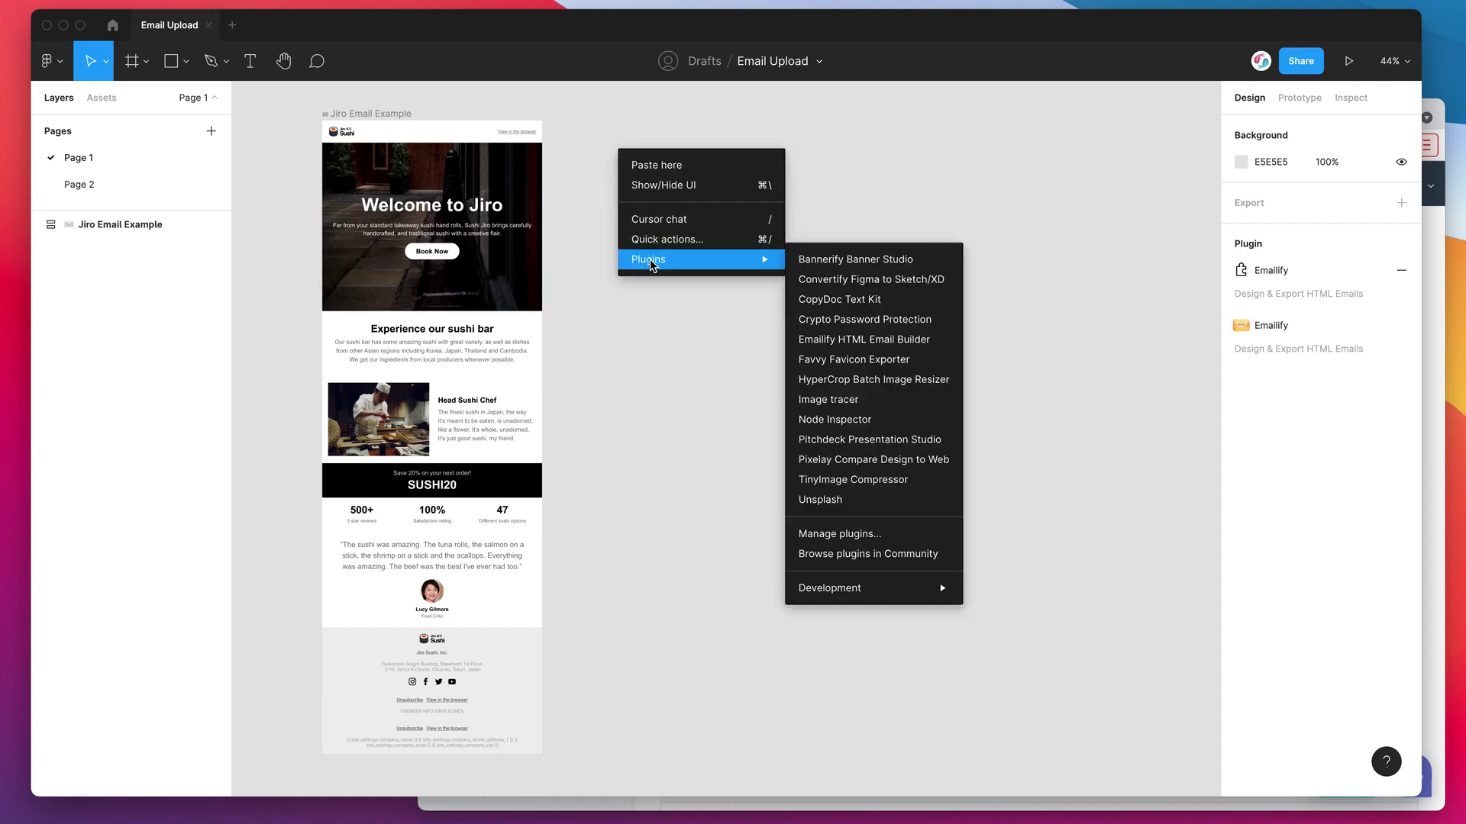
click(840, 339)
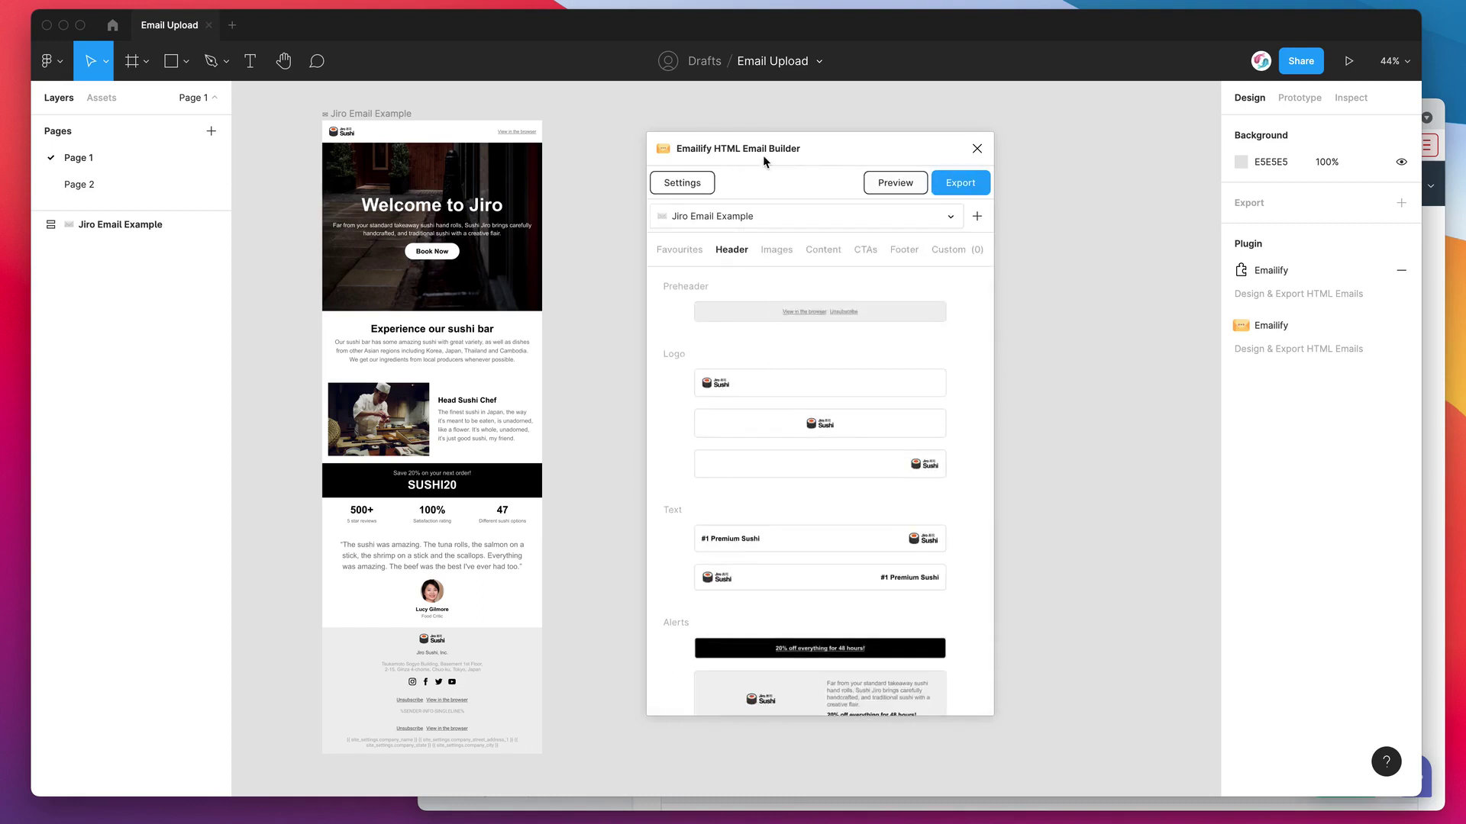
drag(761, 150, 717, 156)
click(357, 124)
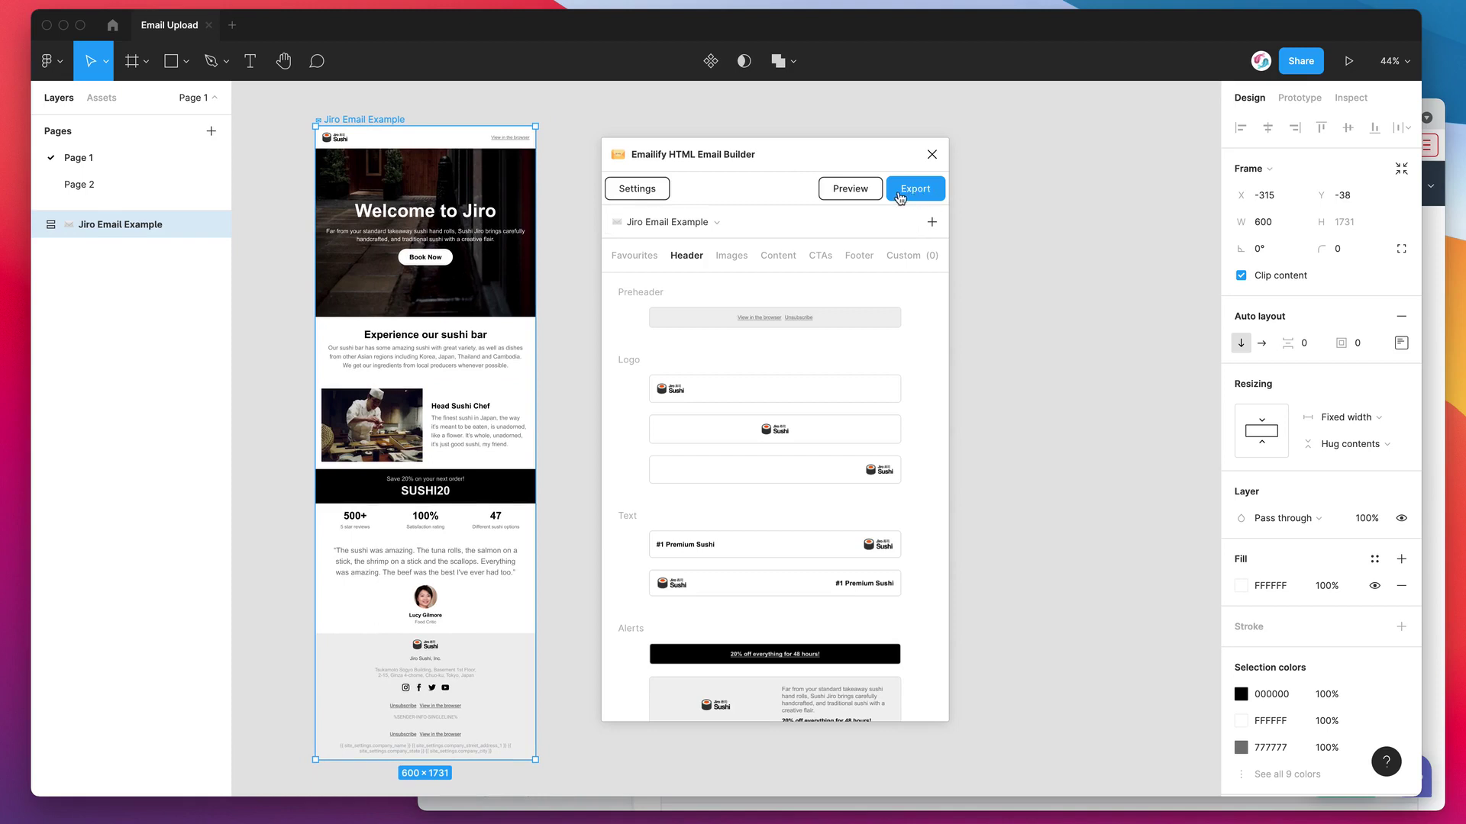
Step: Set Emailify's HTML export destination to HubSpot (Marketing Hub) and focus the empty API key field
click(916, 193)
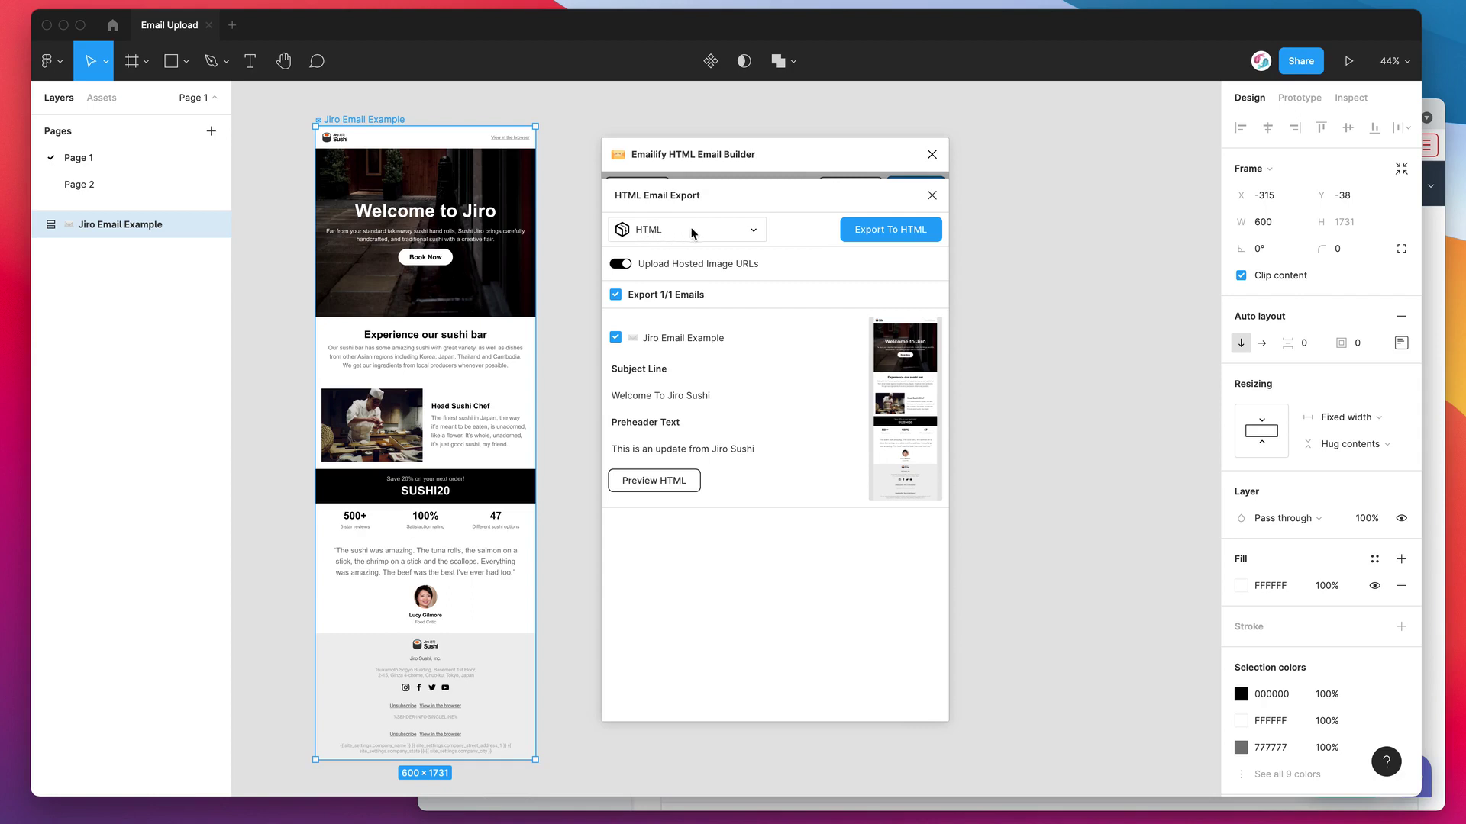
click(681, 234)
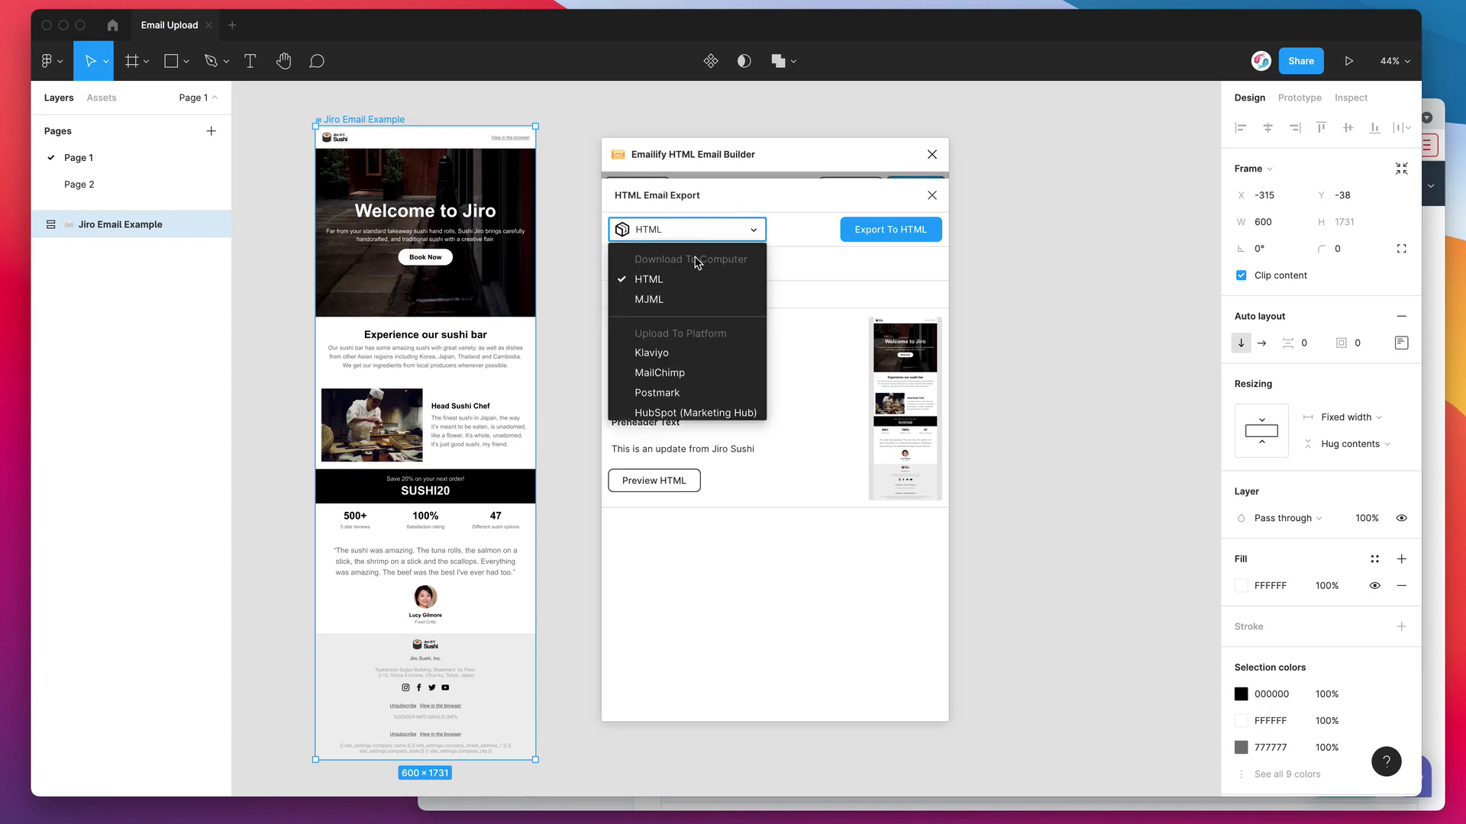
scroll(696, 259, down, 1)
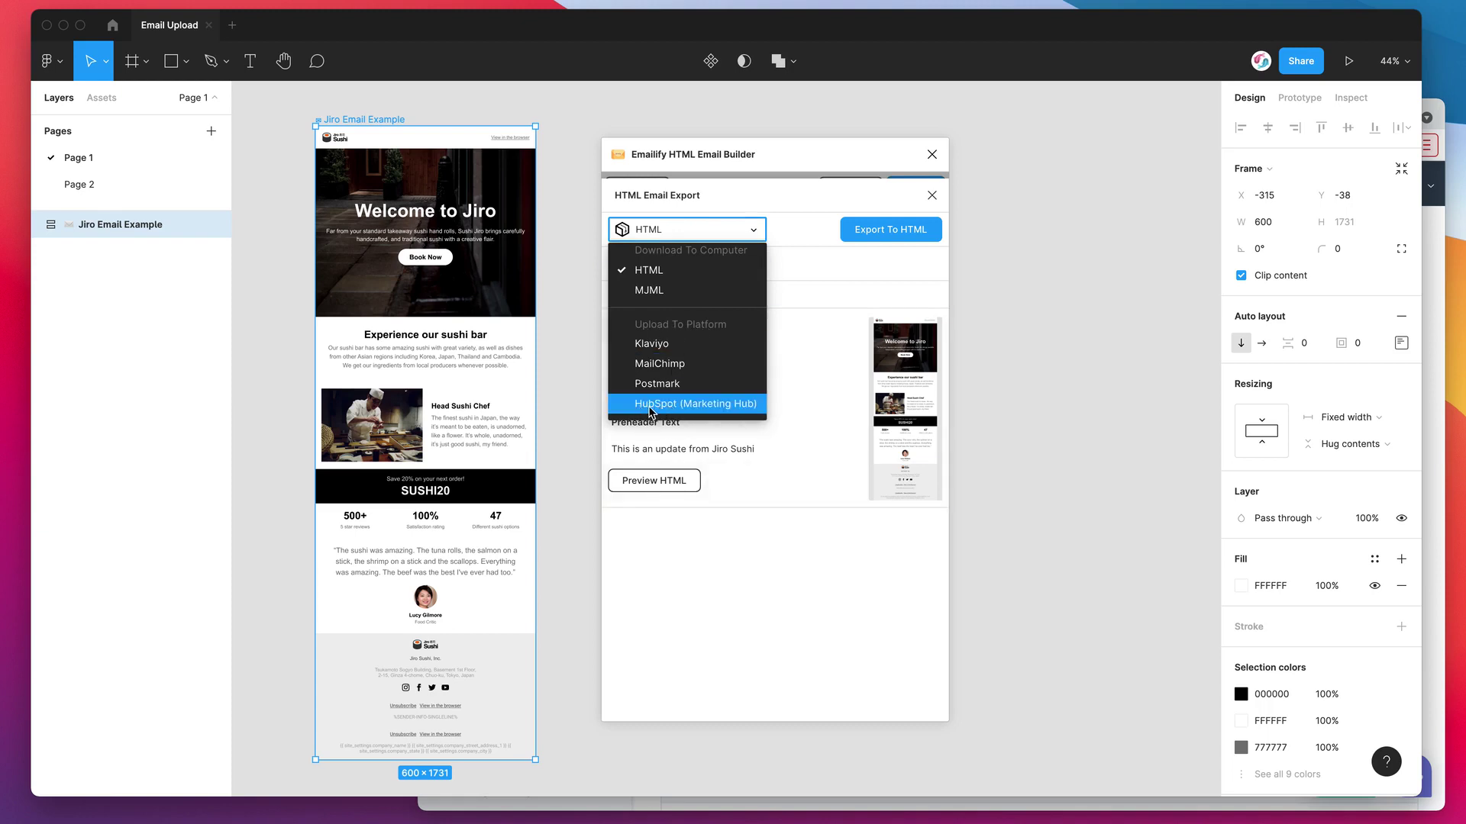
click(709, 409)
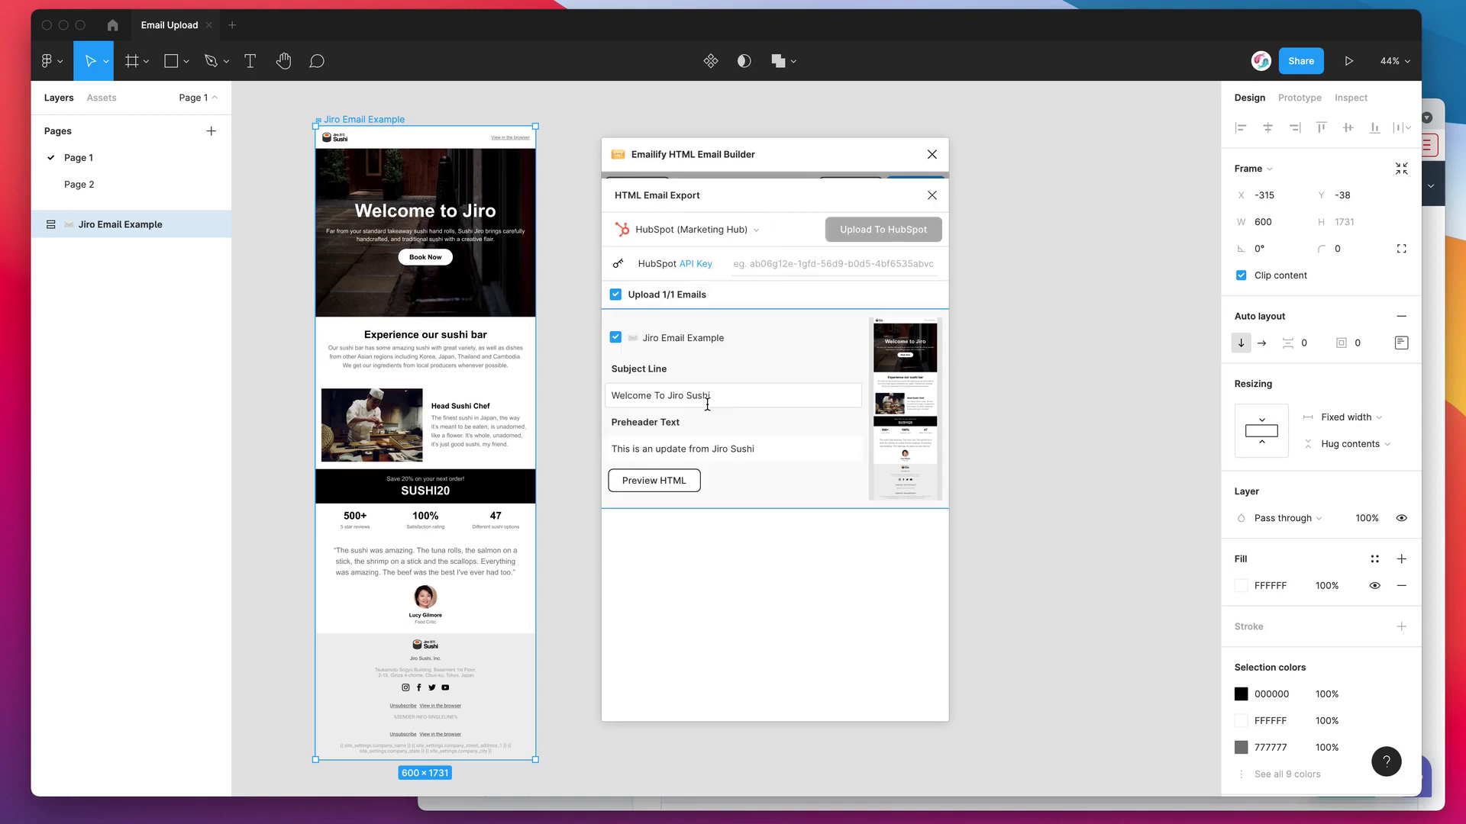
click(761, 263)
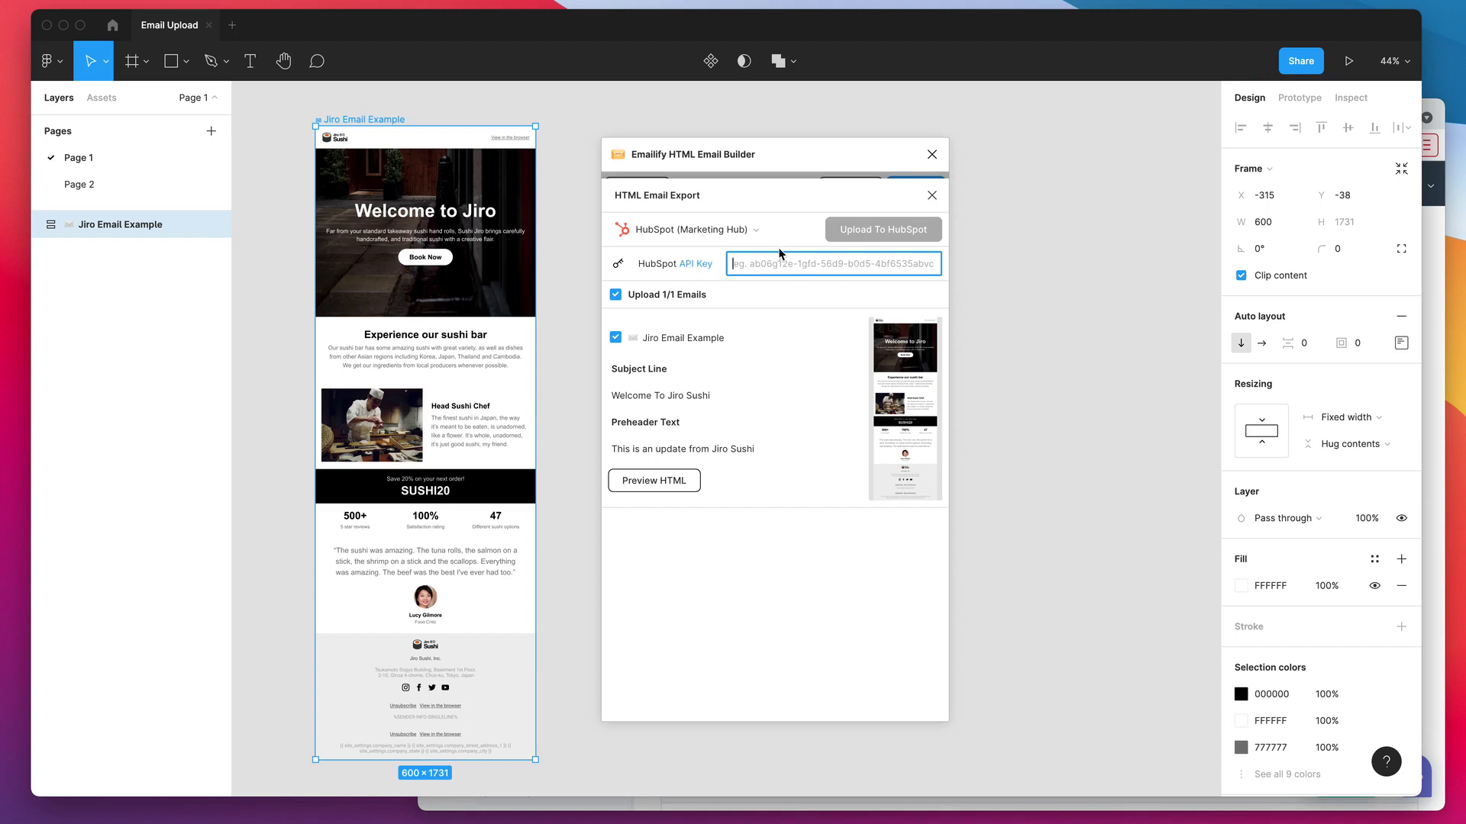
Step: Open the API Key page under Integrations in HubSpot's settings
click(1435, 264)
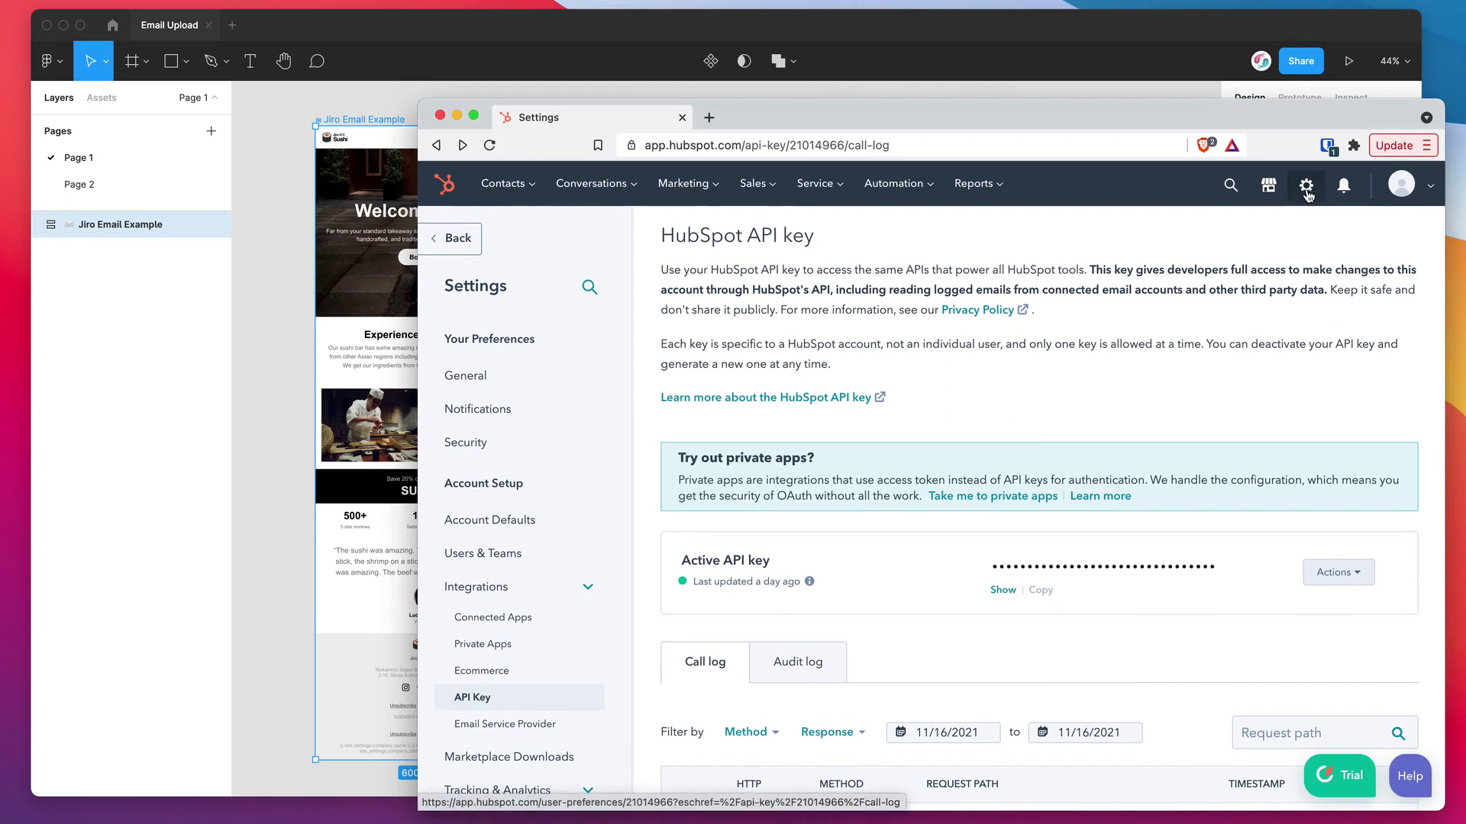
scroll(568, 386, down, 3)
click(588, 468)
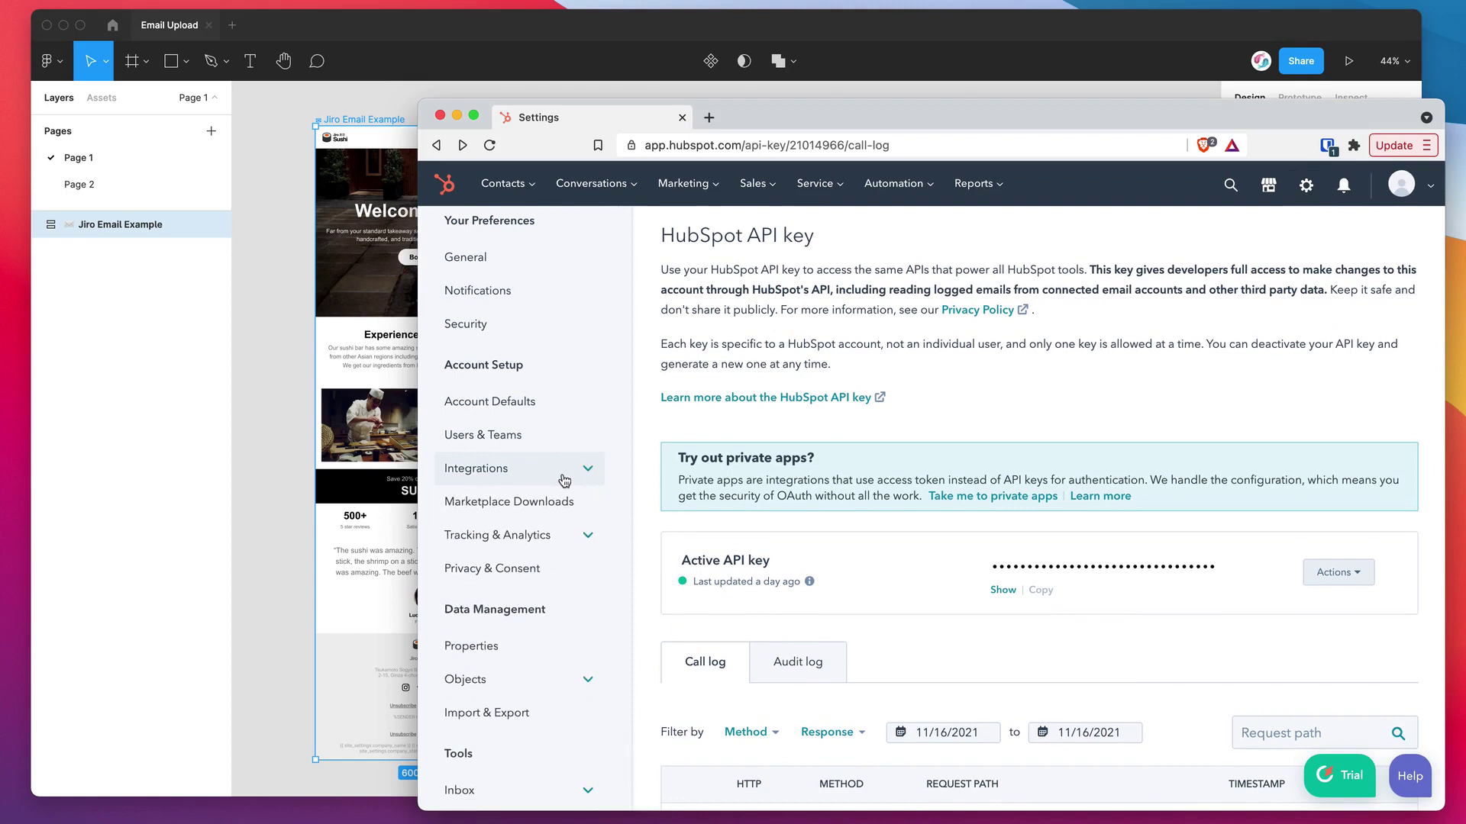
click(588, 470)
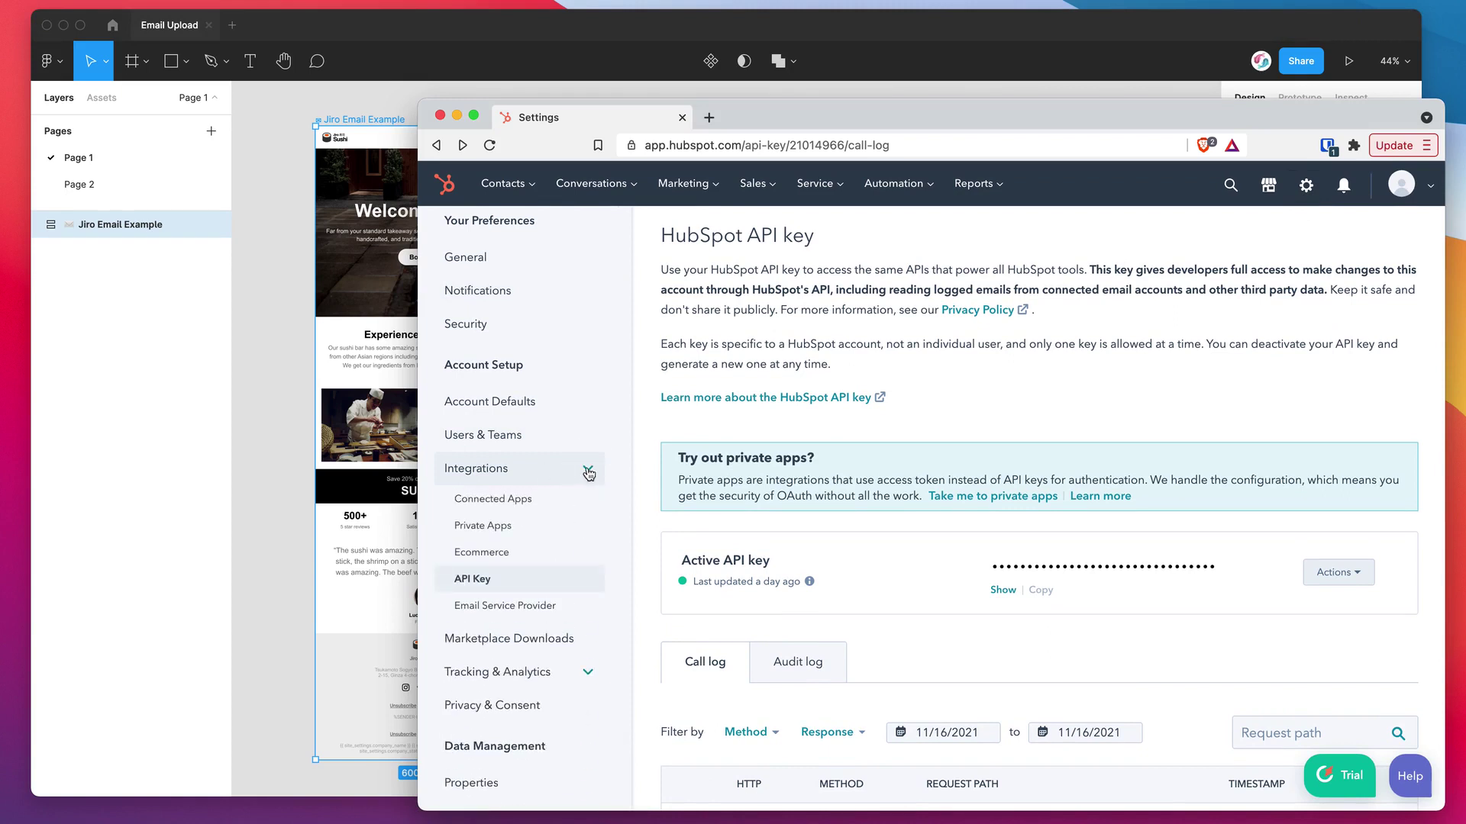
click(471, 582)
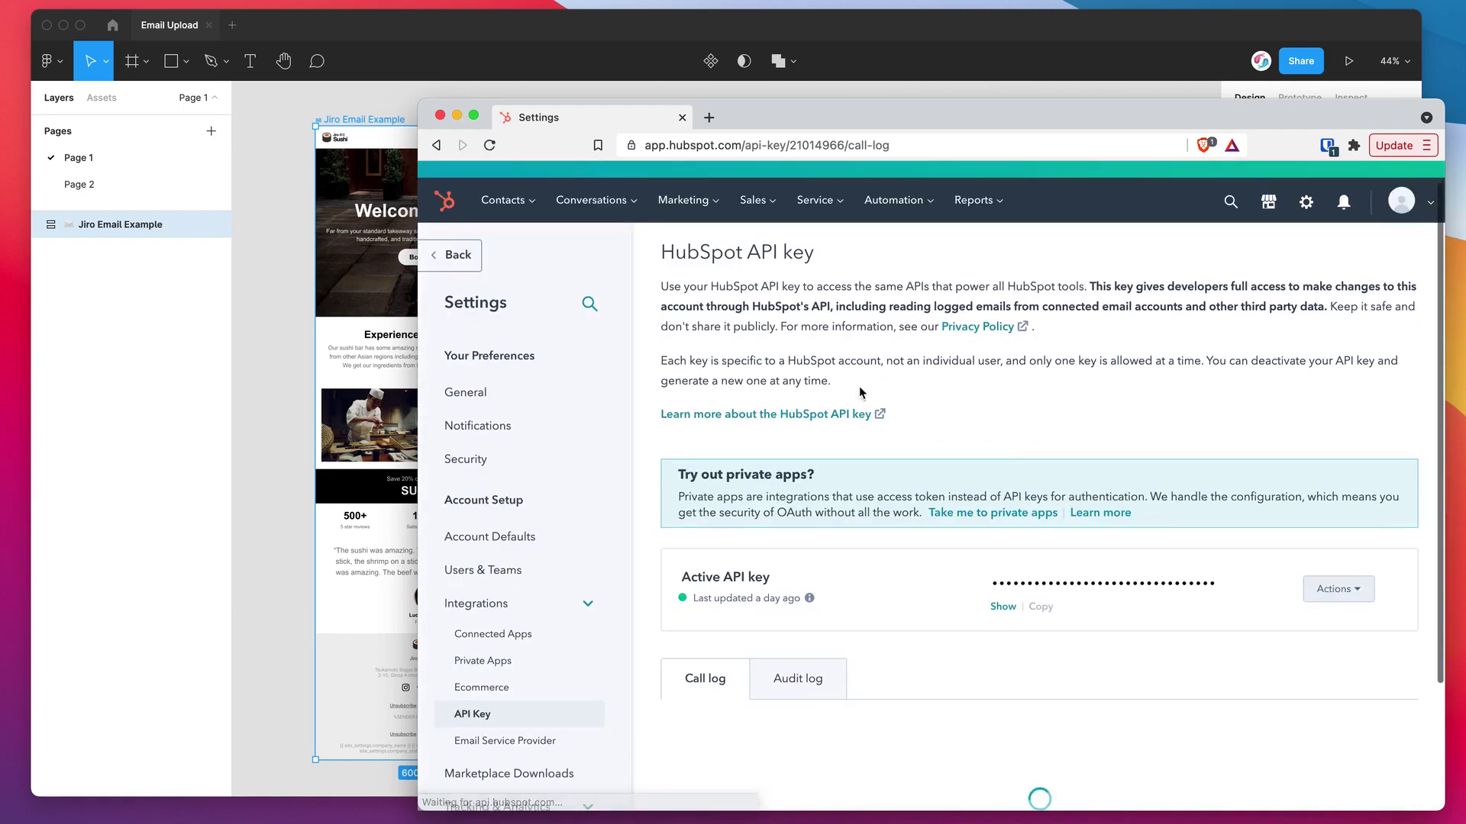
scroll(878, 336, down, 2)
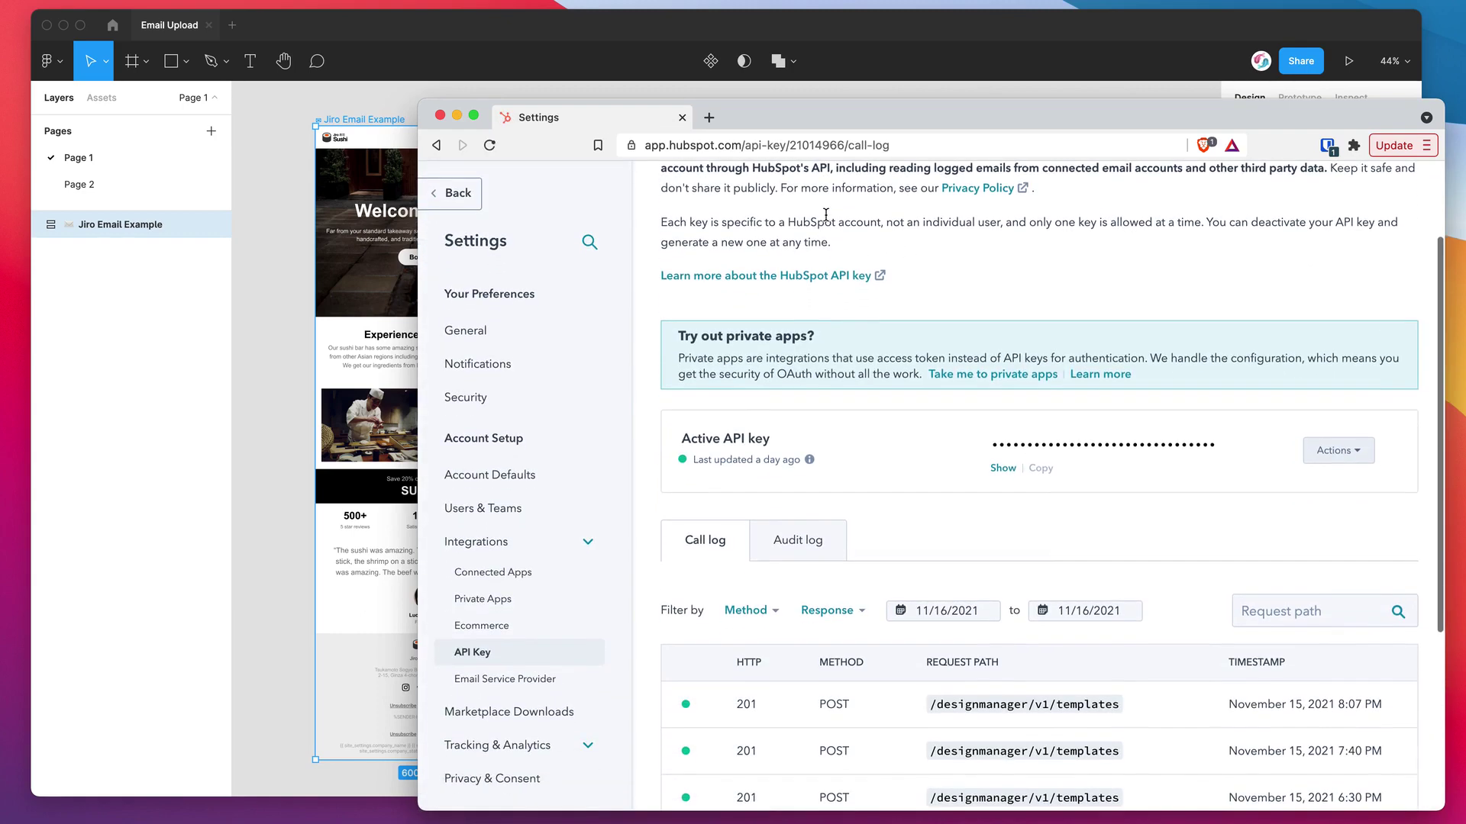
scroll(826, 296, down, 1)
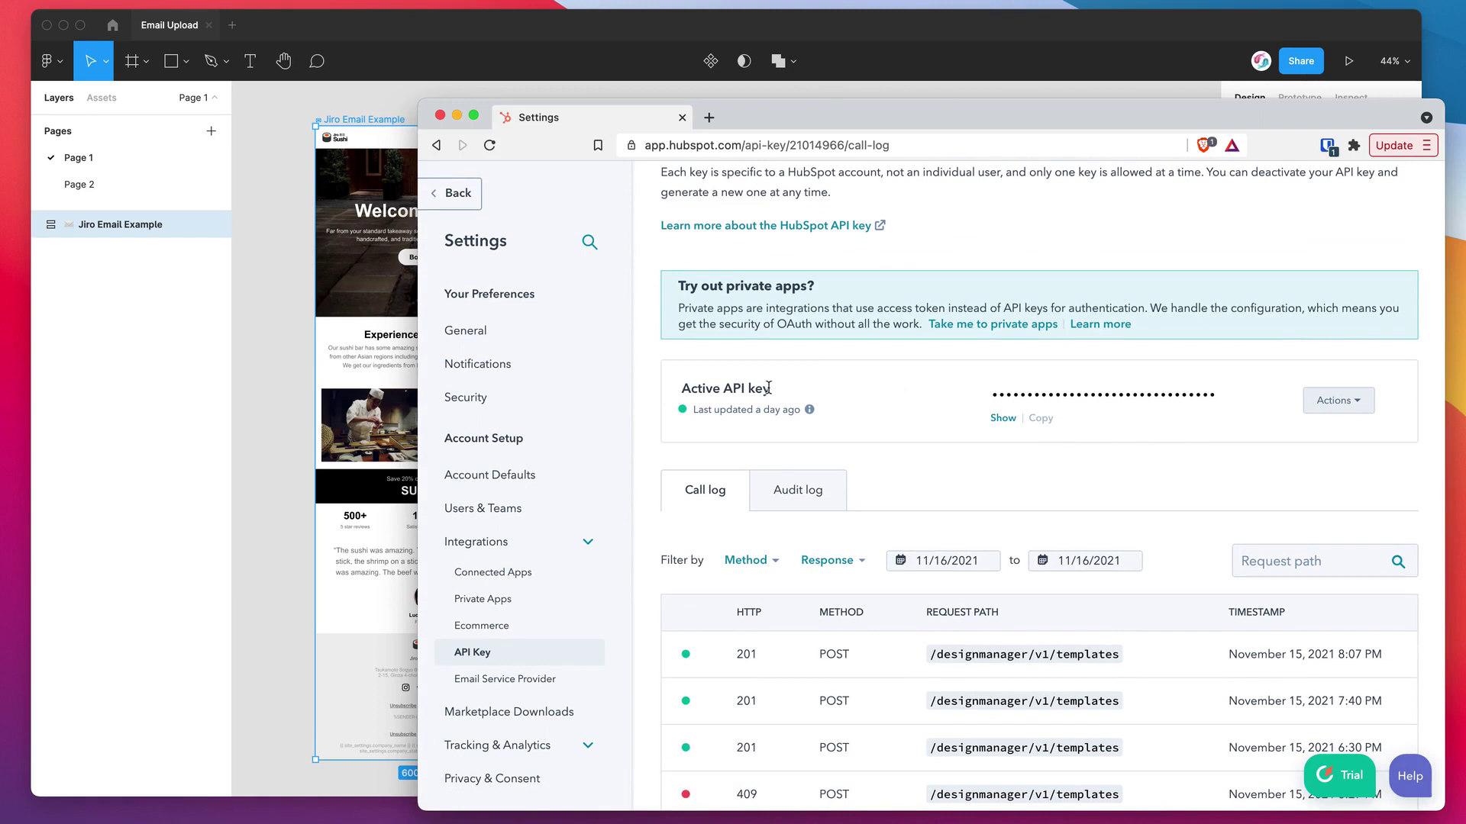
Step: Reveal the HubSpot API key by passing the traffic-light reCAPTCHA, then copy it
click(1005, 421)
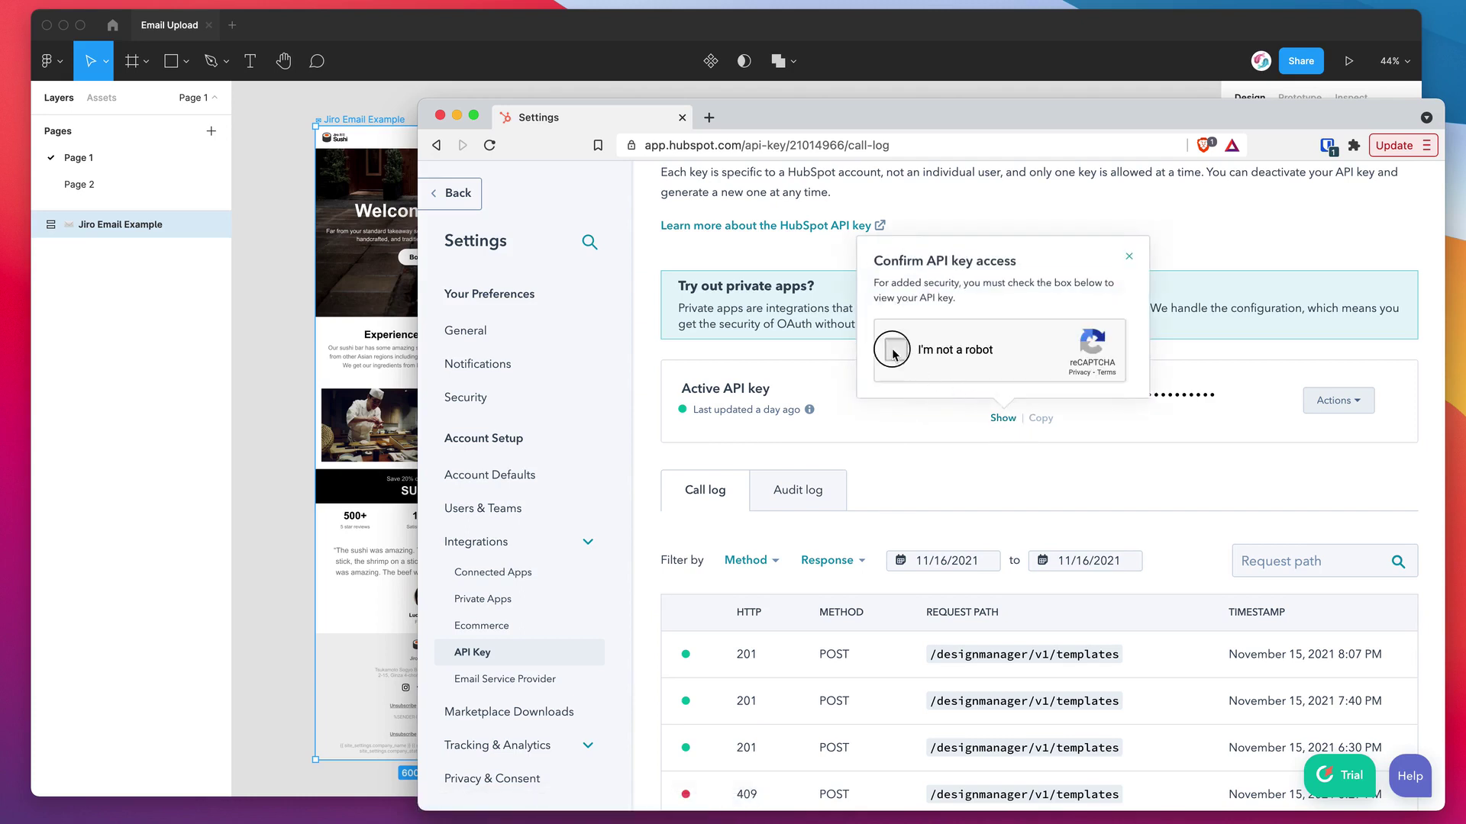
click(895, 349)
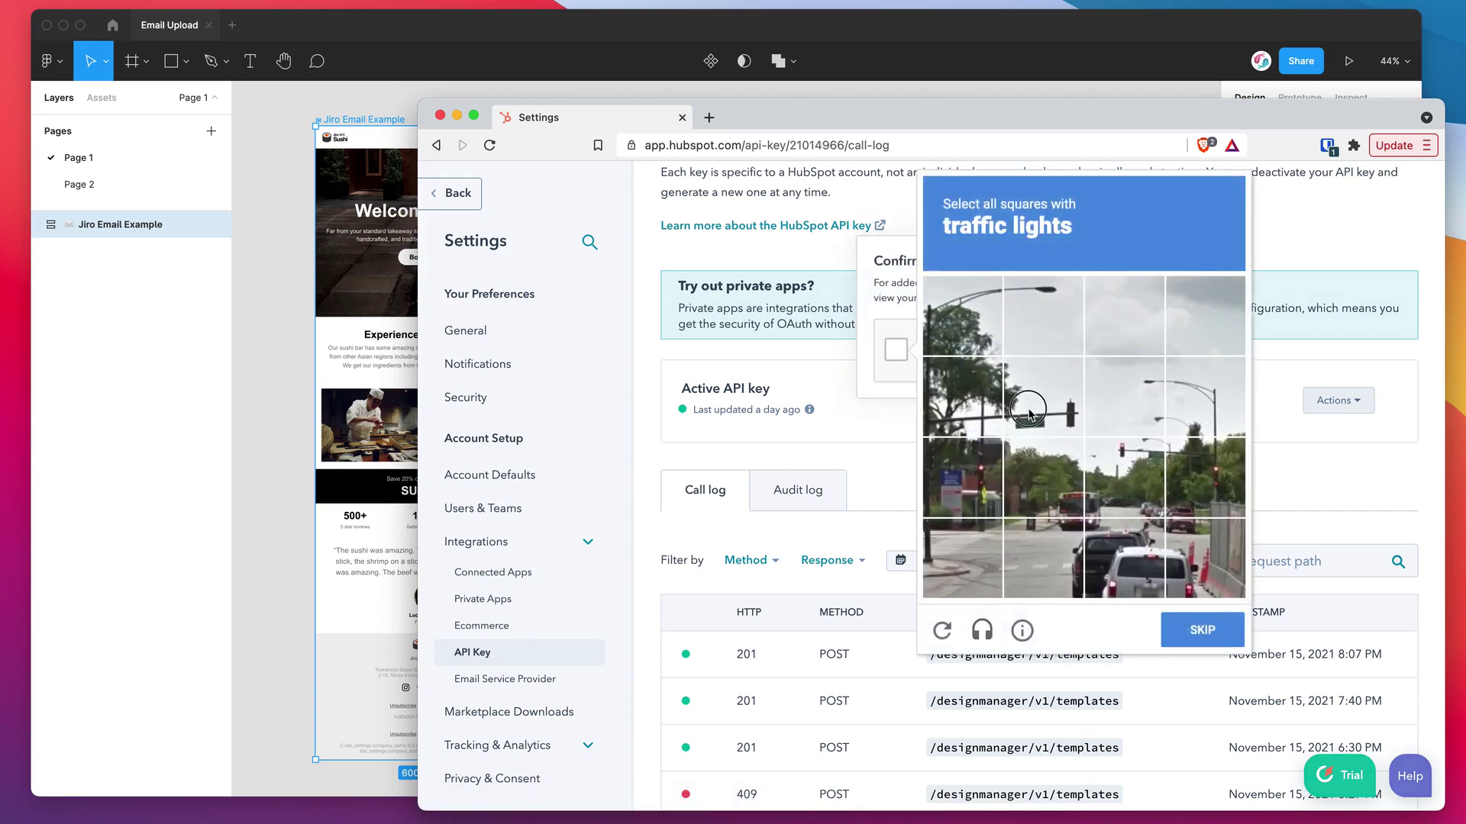
click(1032, 418)
click(1127, 481)
click(1198, 630)
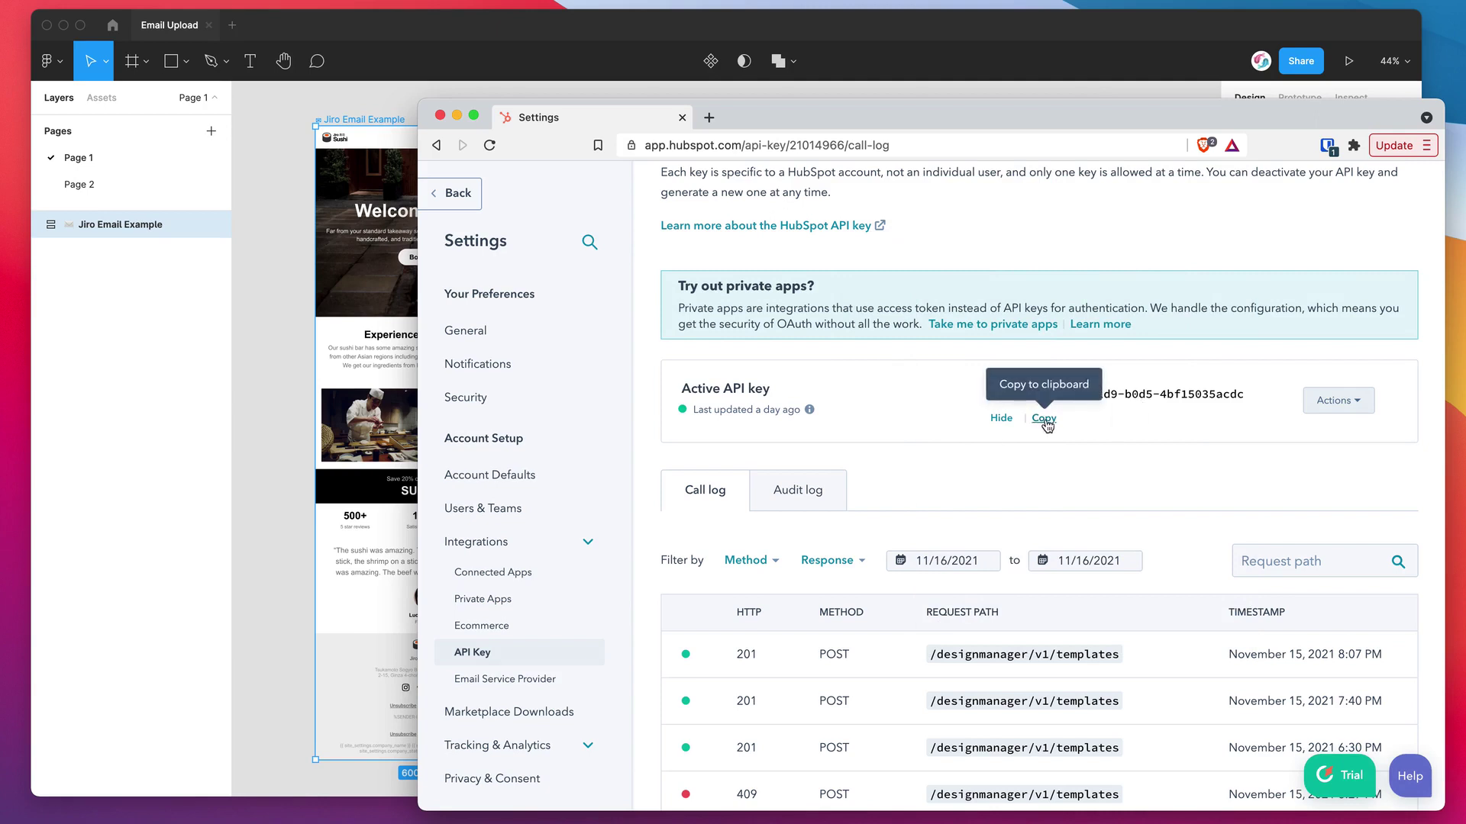
click(1044, 421)
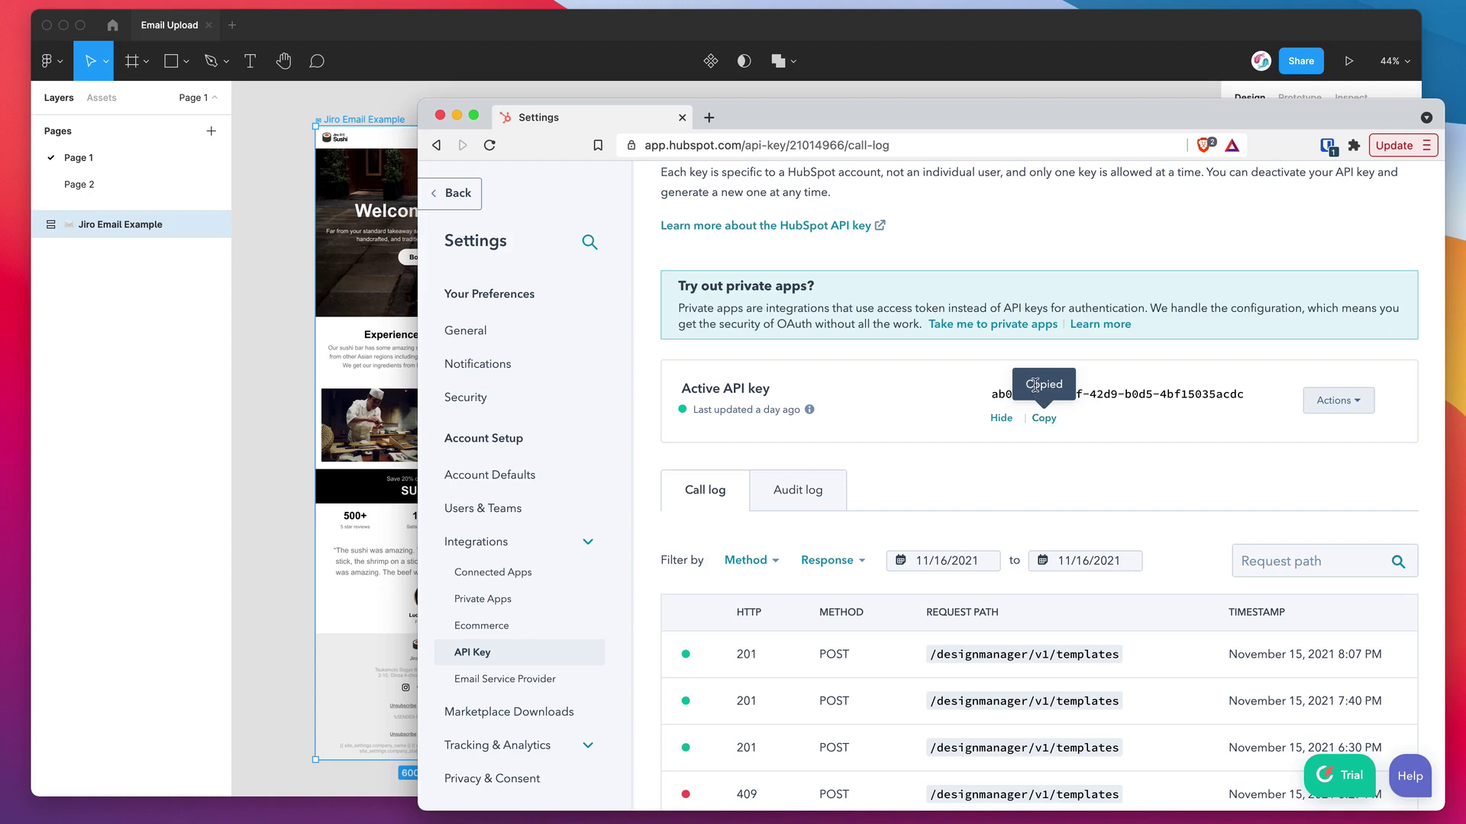
click(385, 104)
Step: Paste the HubSpot API key into the export field and delete two old footer rows
click(737, 264)
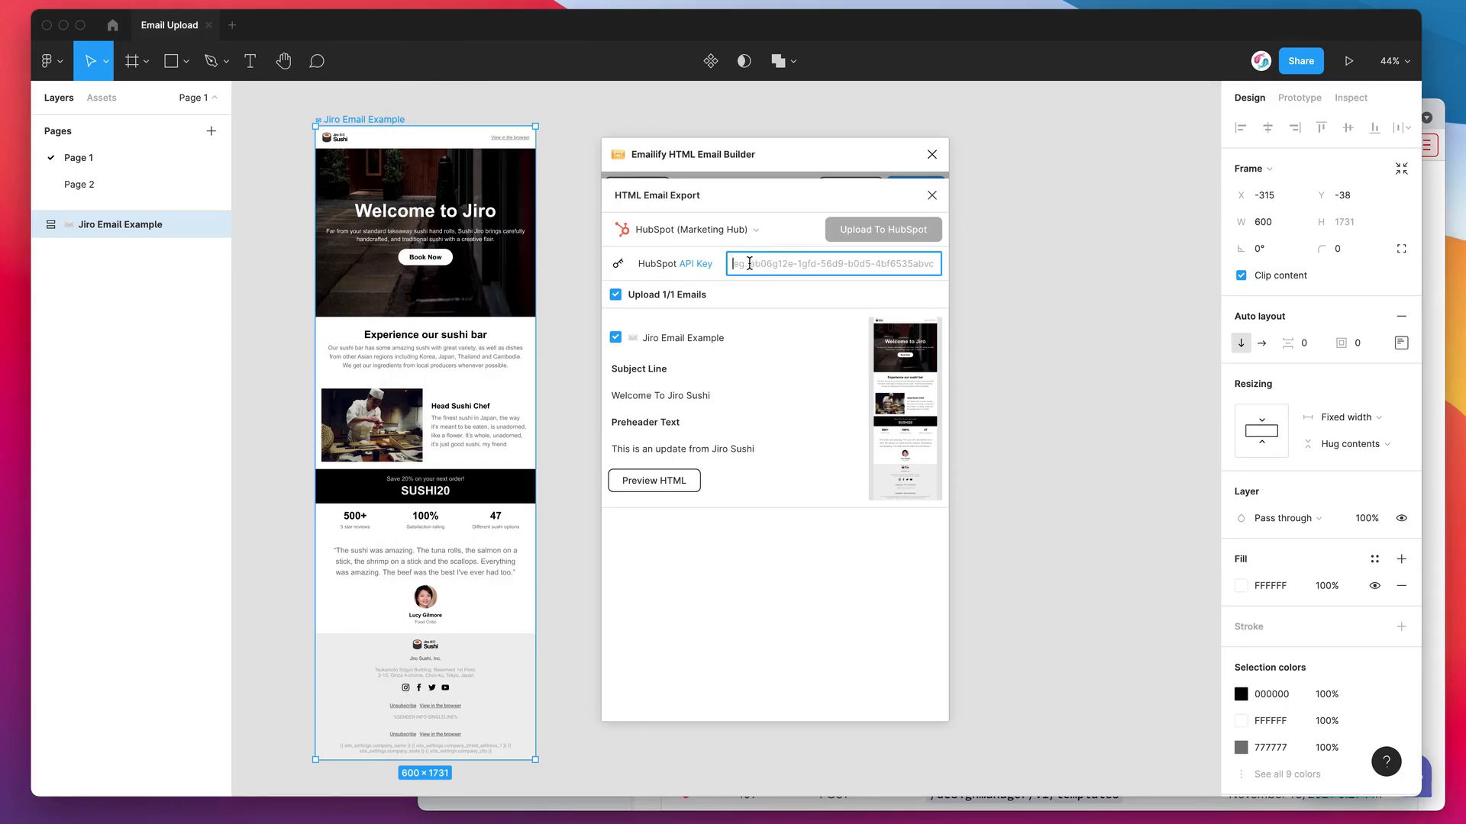
key(super+v)
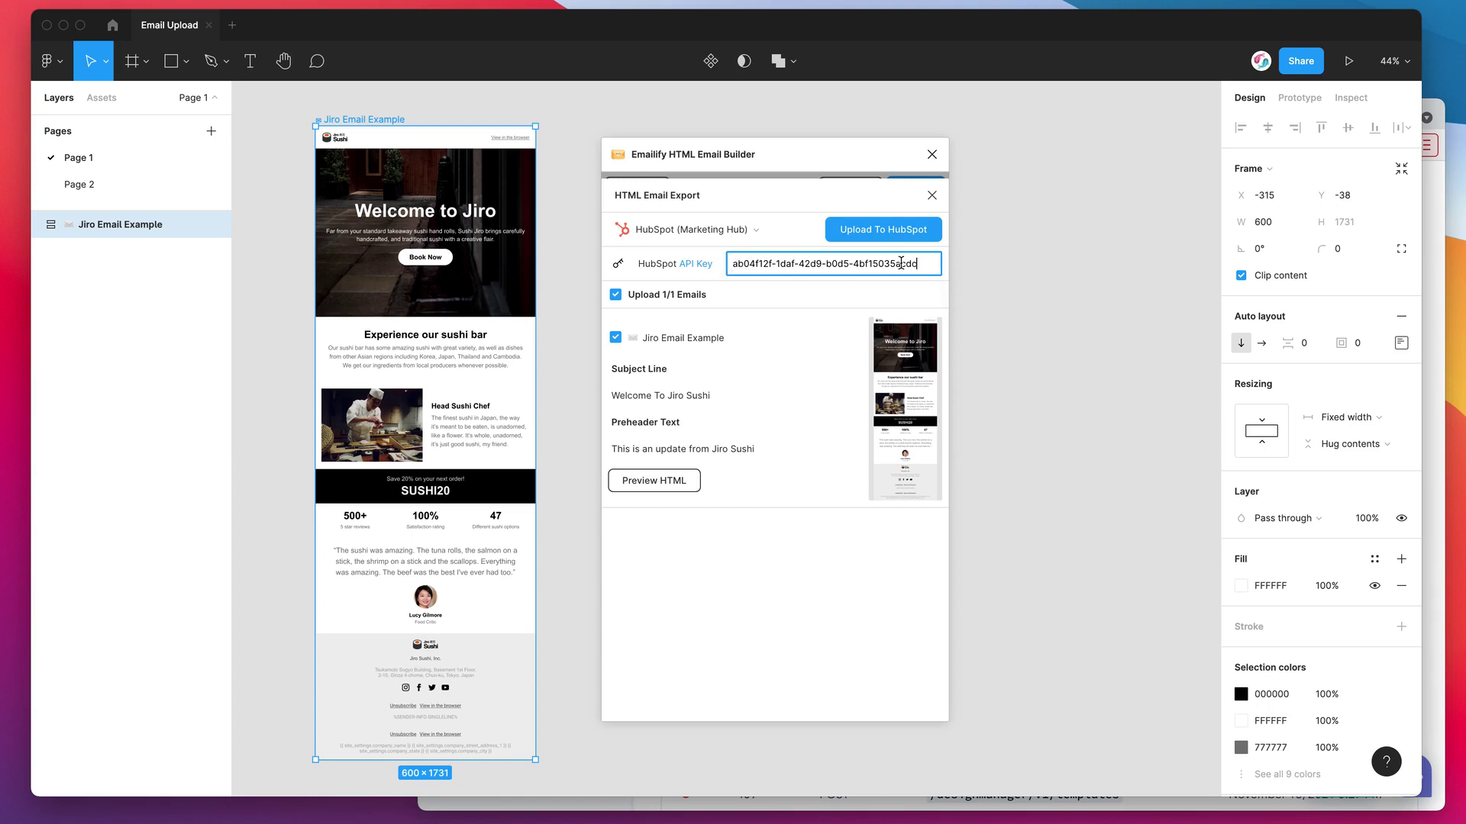
scroll(428, 428, down, 1)
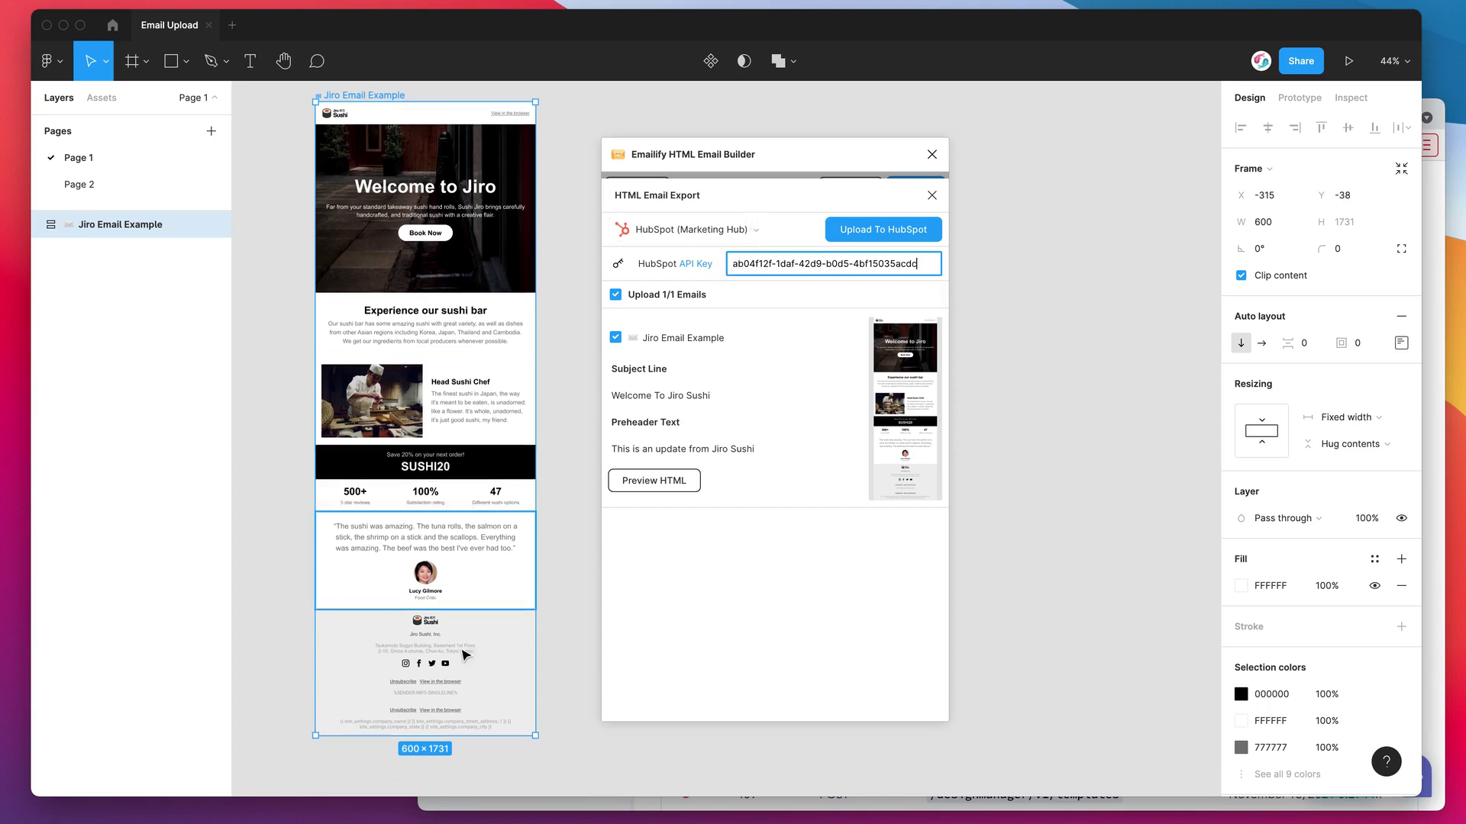
click(483, 700)
key(Delete)
click(481, 697)
key(Delete)
scroll(474, 696, down, 1)
click(474, 588)
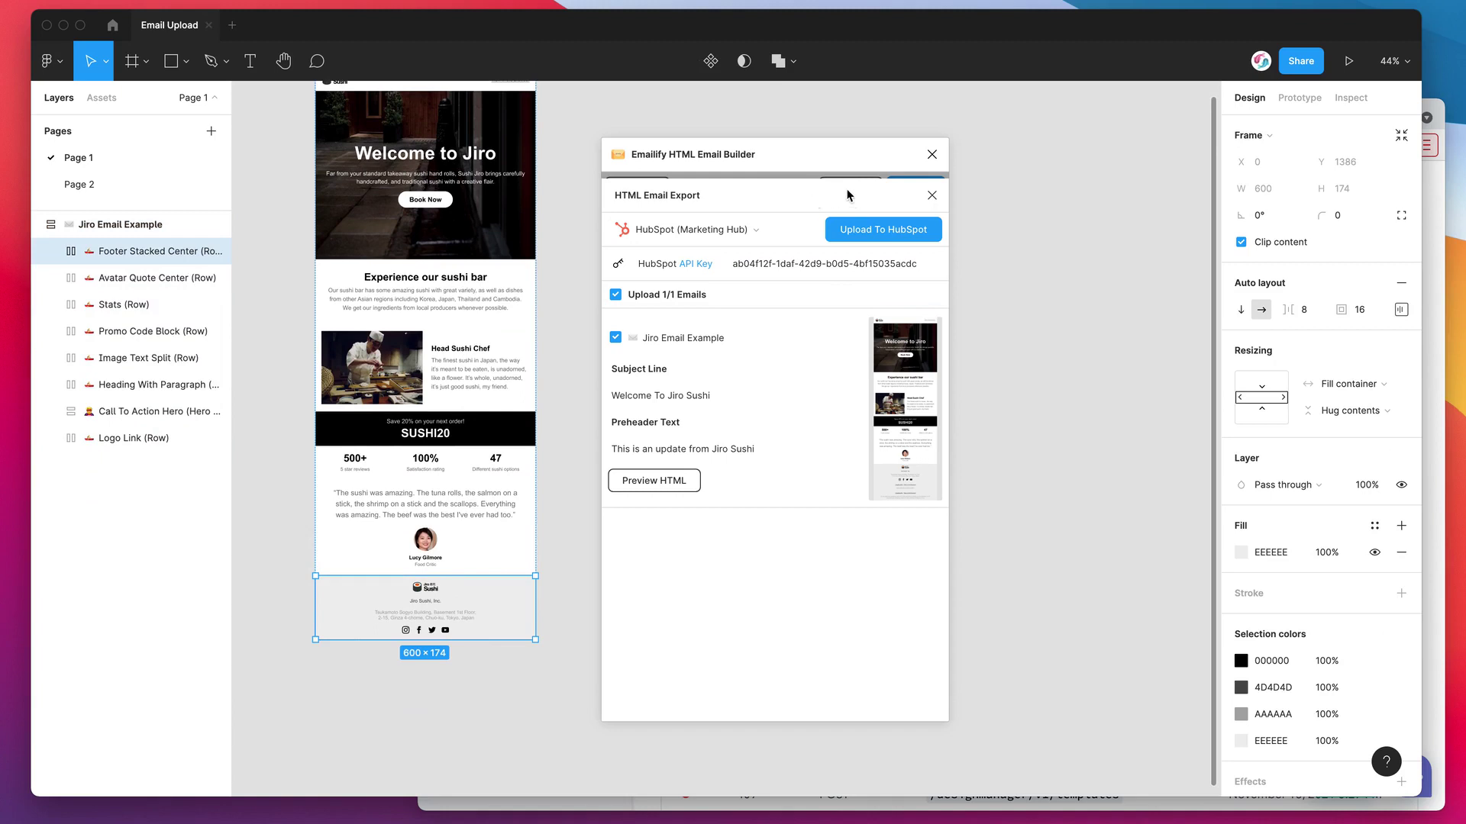
scroll(525, 253, up, 1)
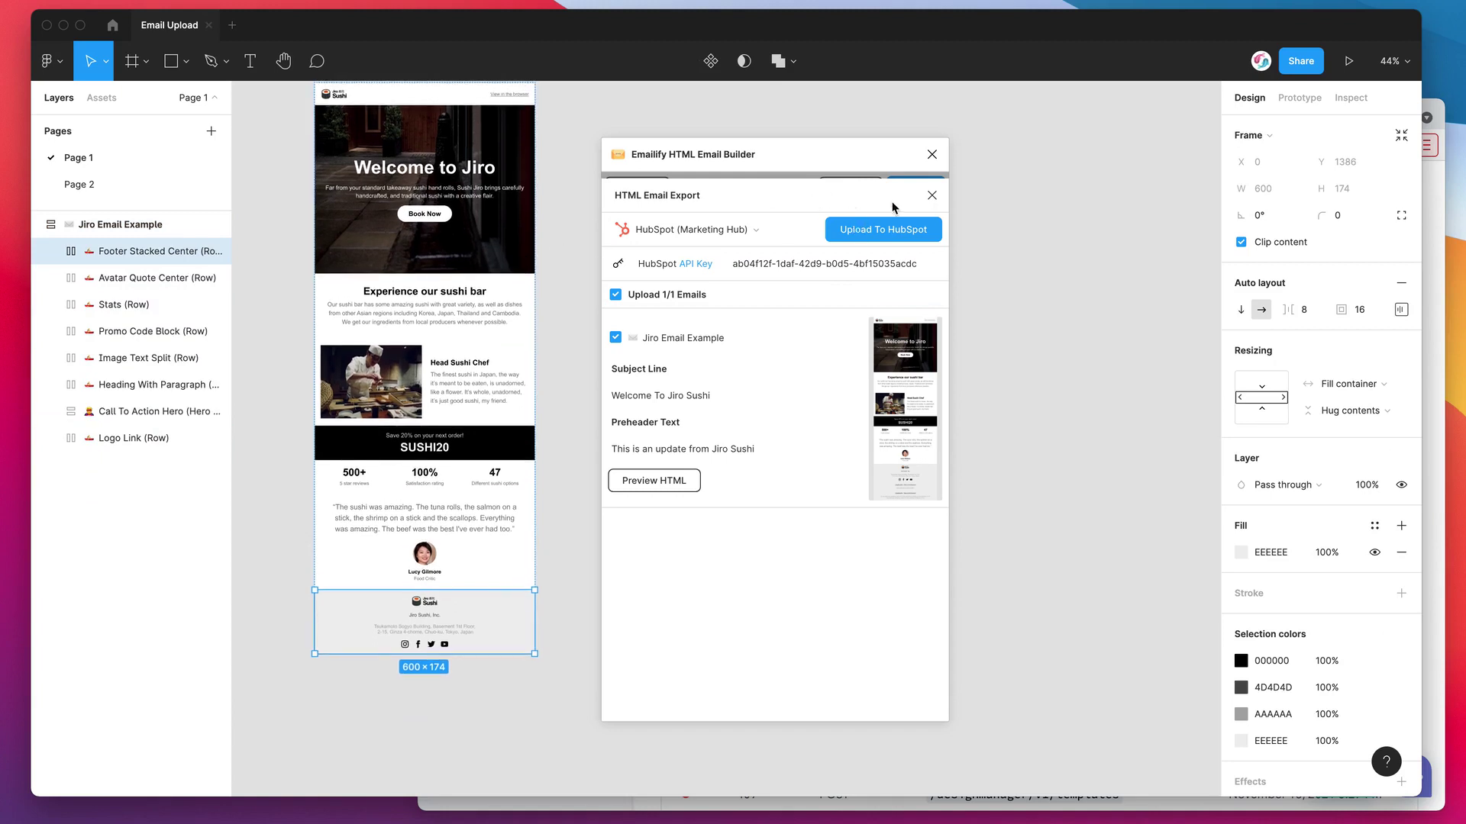
Step: Insert the HubSpot footer block from Emailify's Footer library and select its content column
click(930, 198)
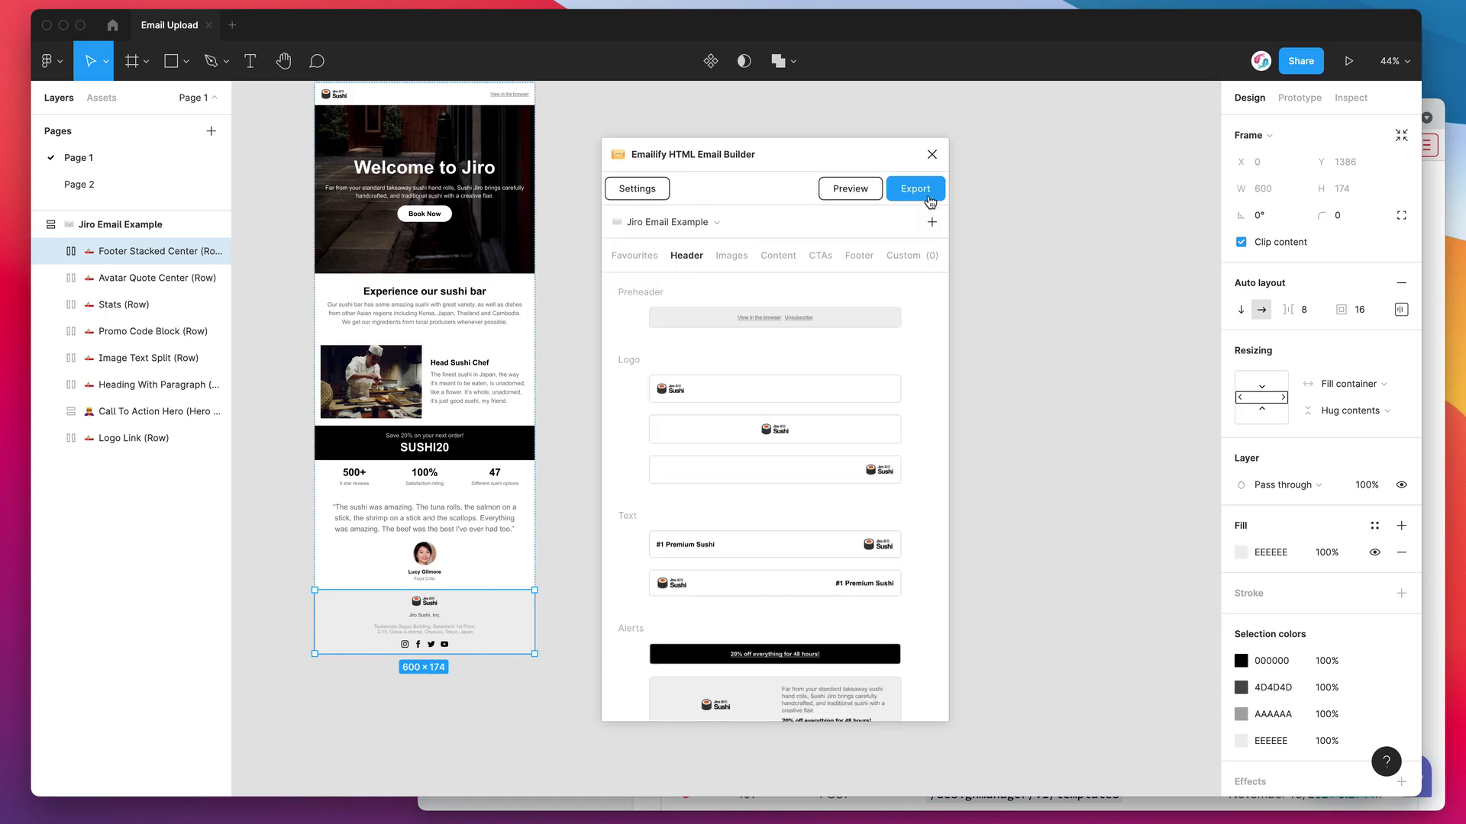
click(858, 257)
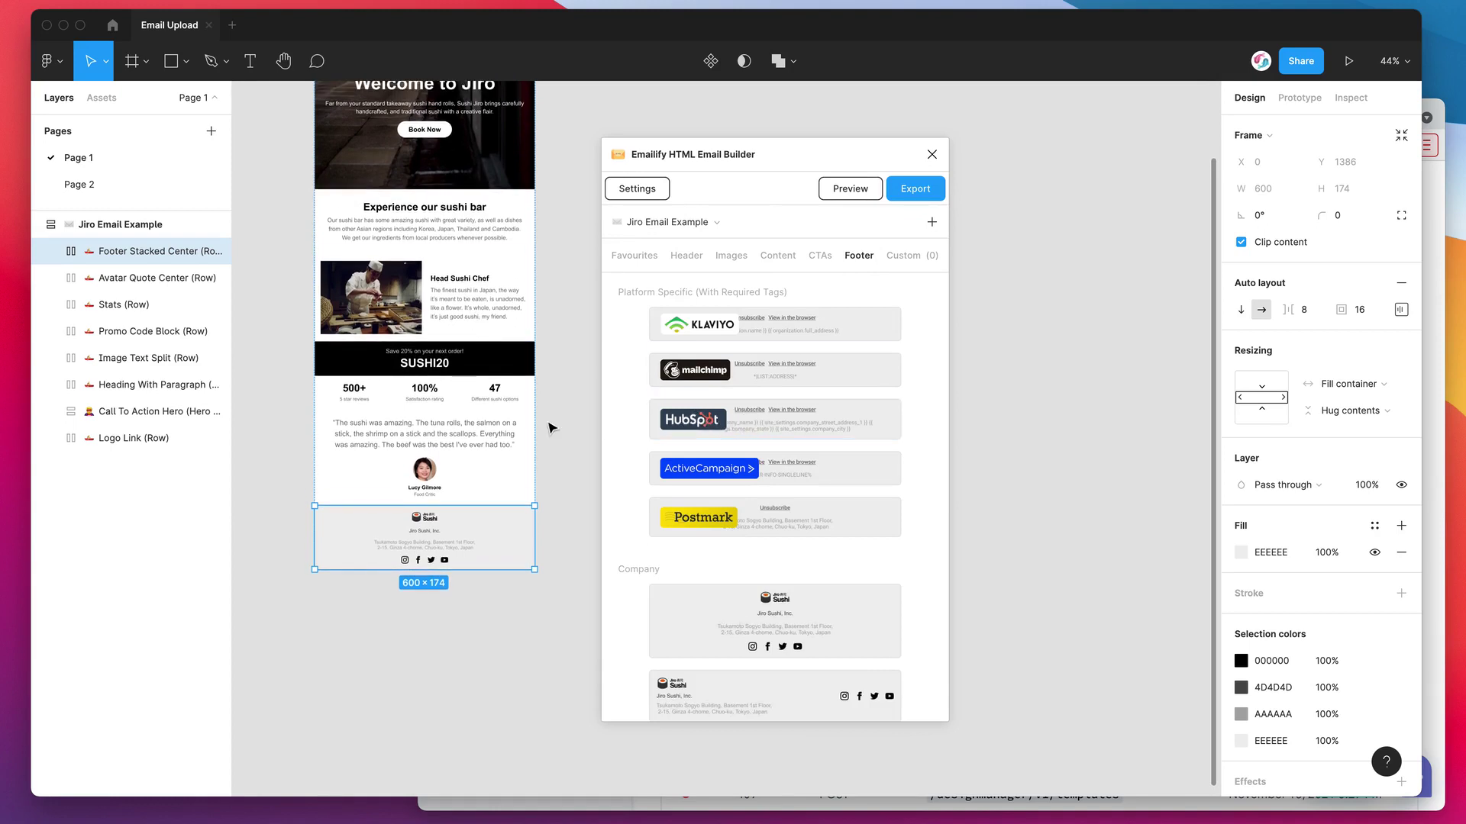
scroll(546, 419, up, 1)
scroll(487, 419, up, 5)
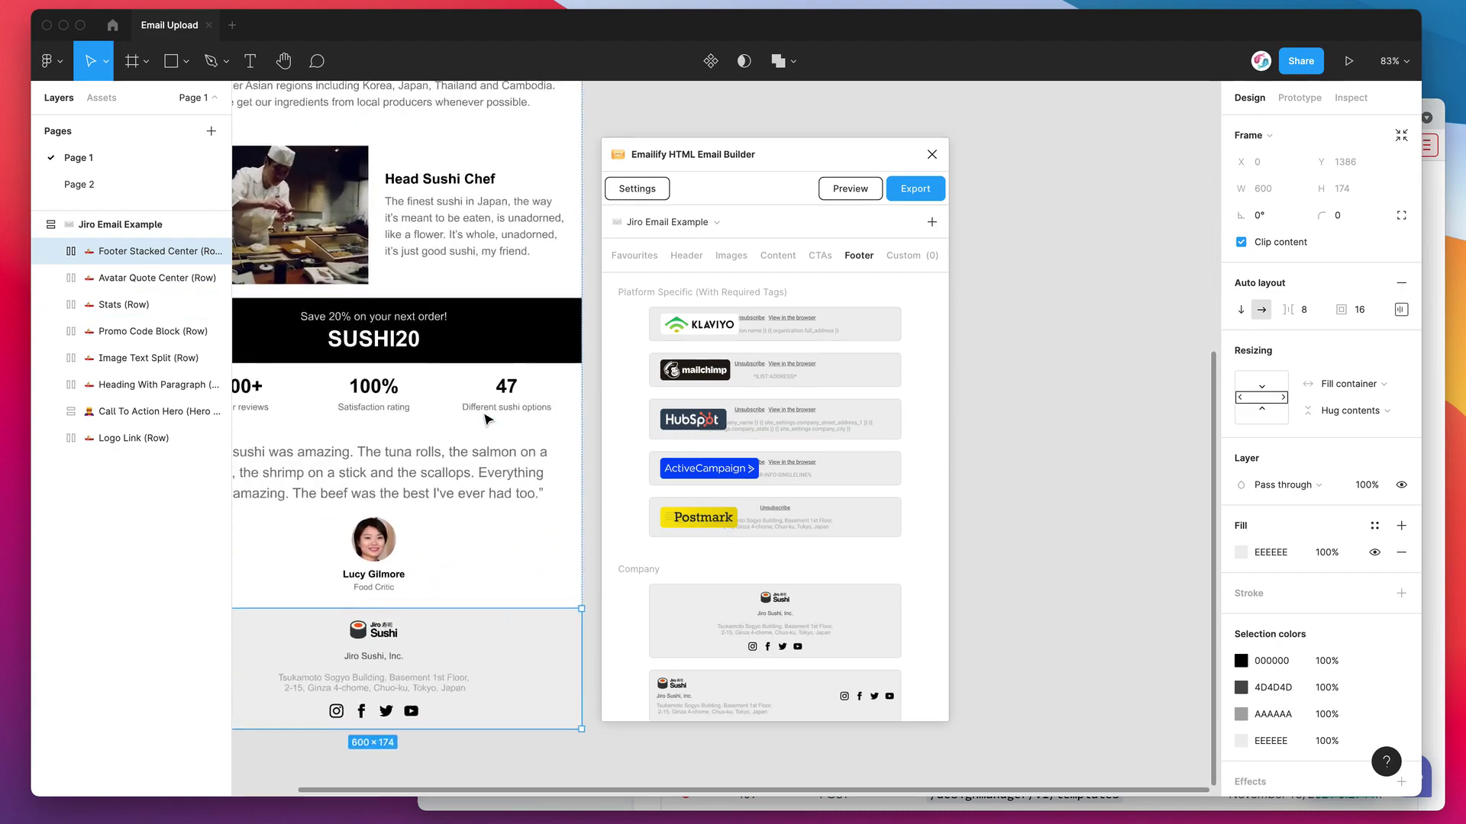
scroll(487, 418, down, 1)
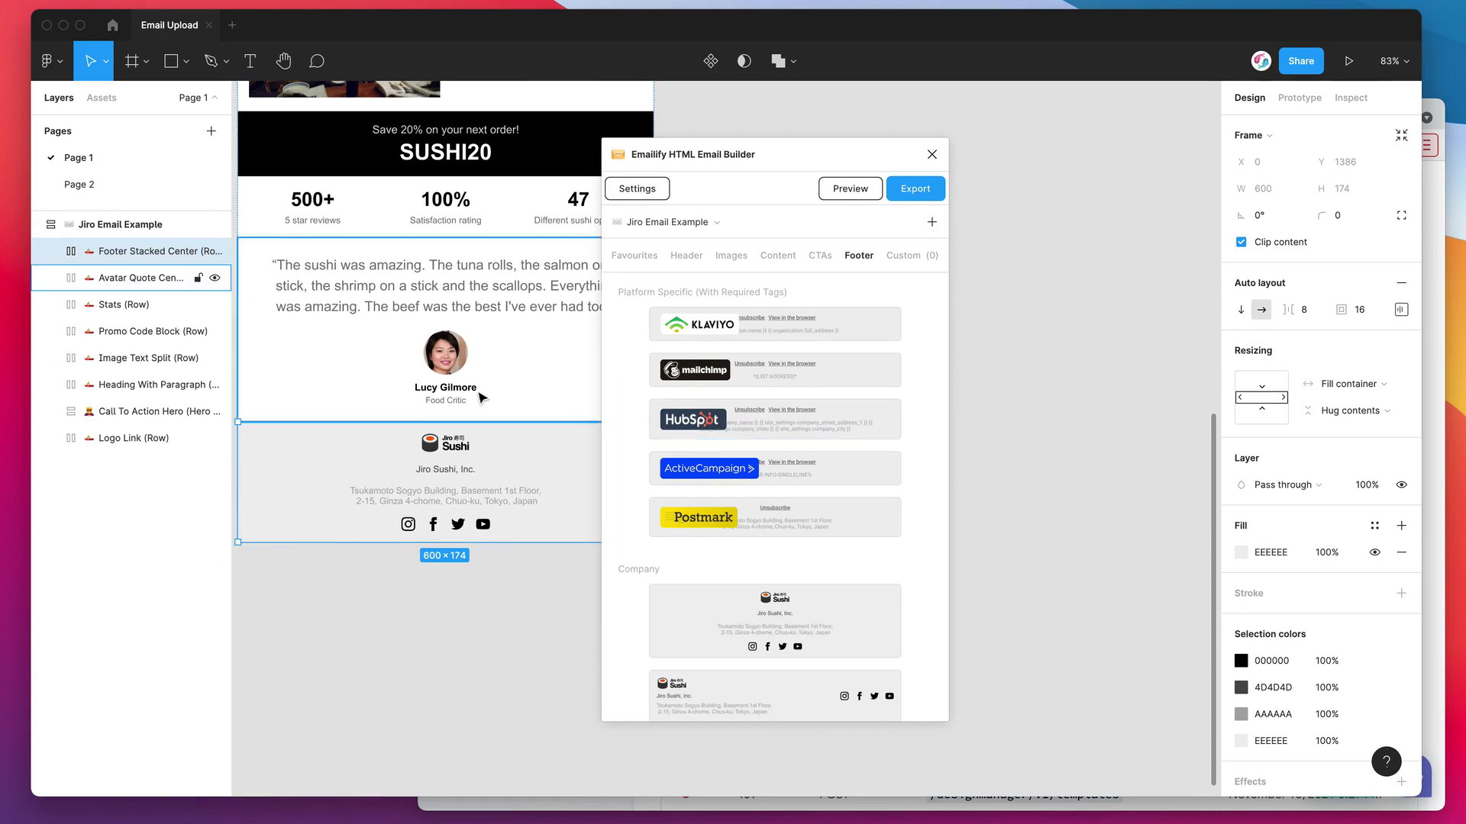
scroll(481, 397, down, 3)
scroll(480, 397, up, 2)
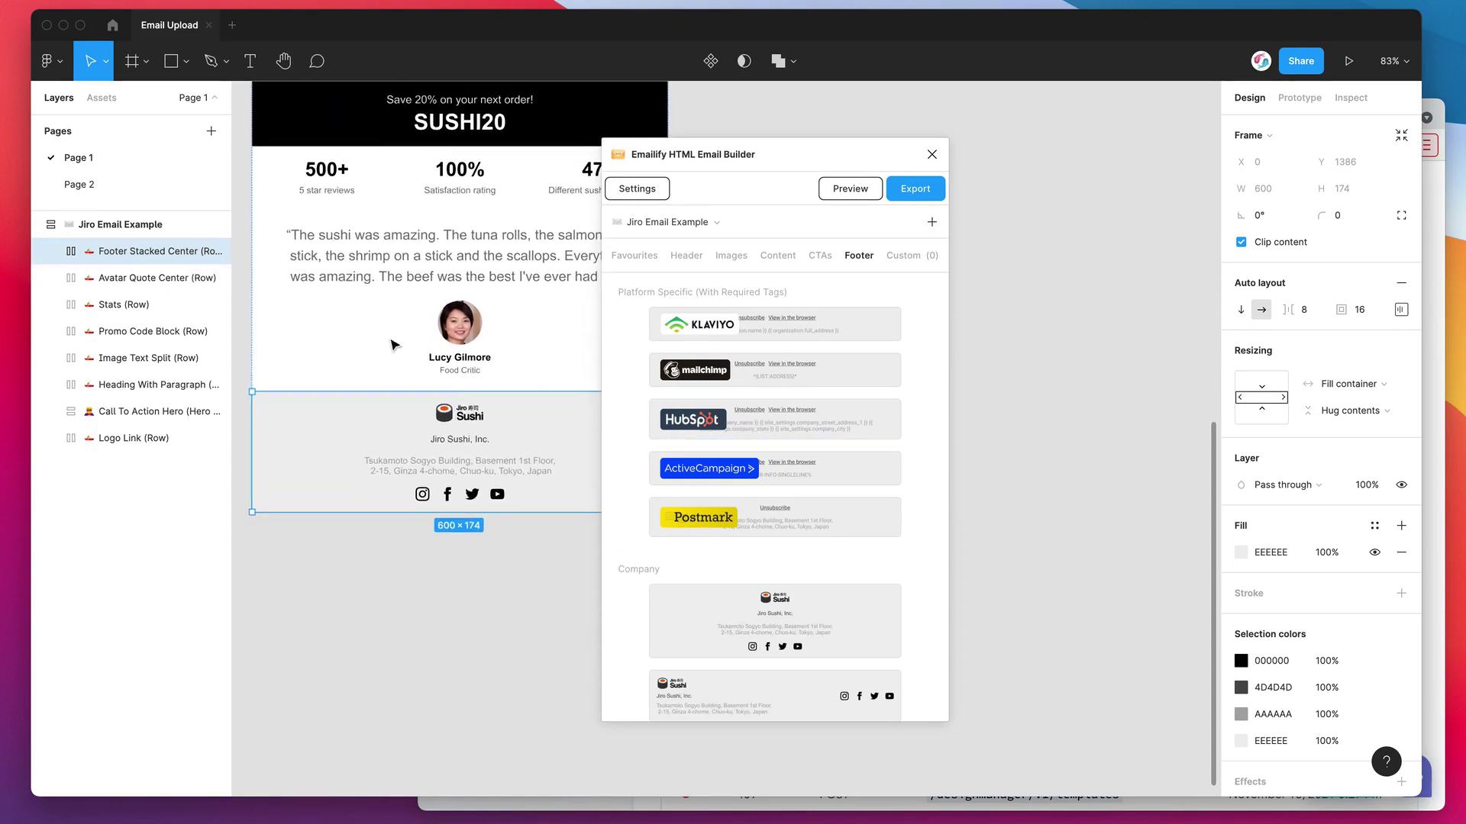
click(771, 418)
scroll(568, 501, down, 1)
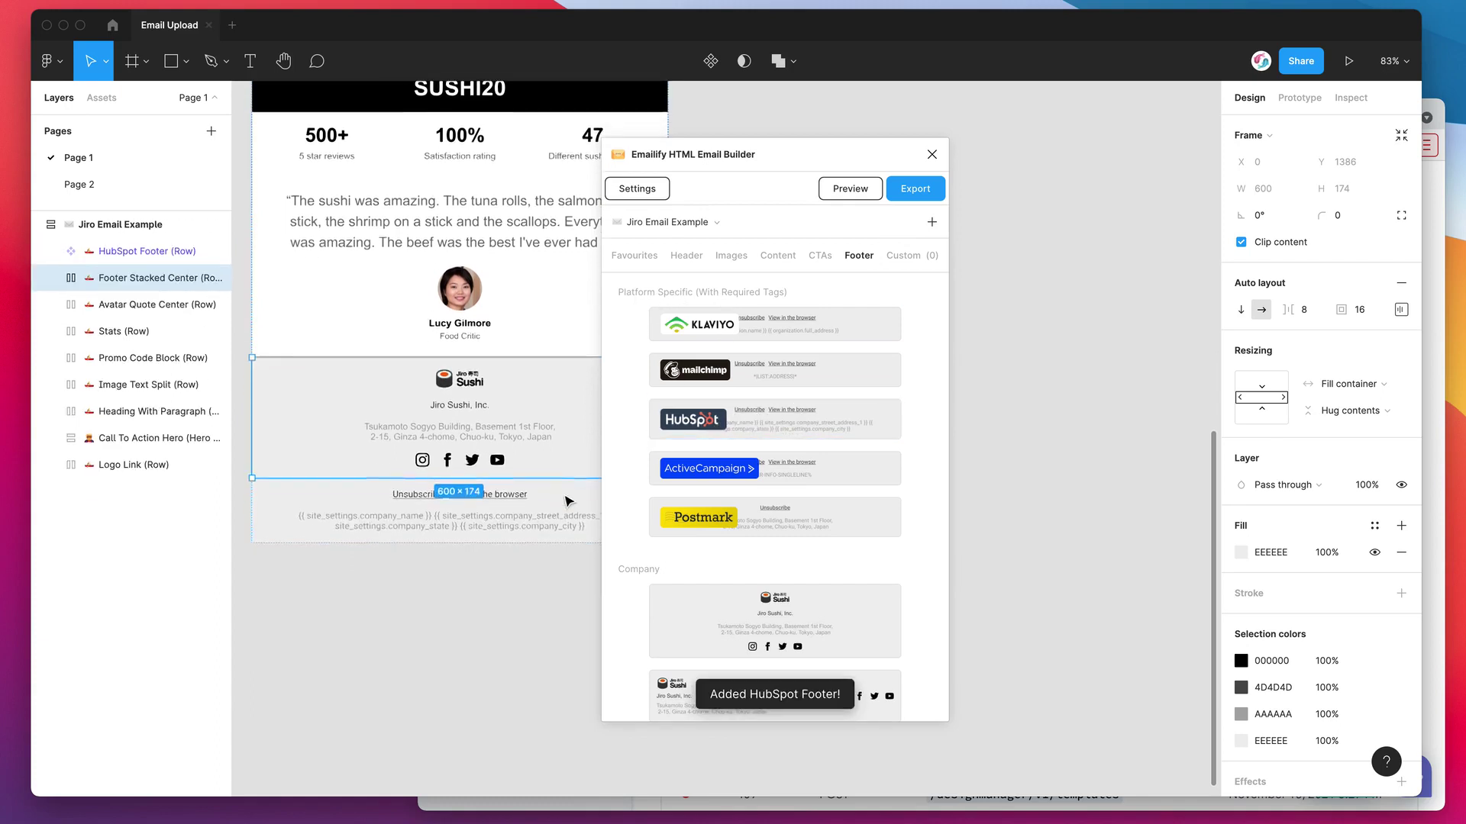
click(497, 505)
click(419, 493)
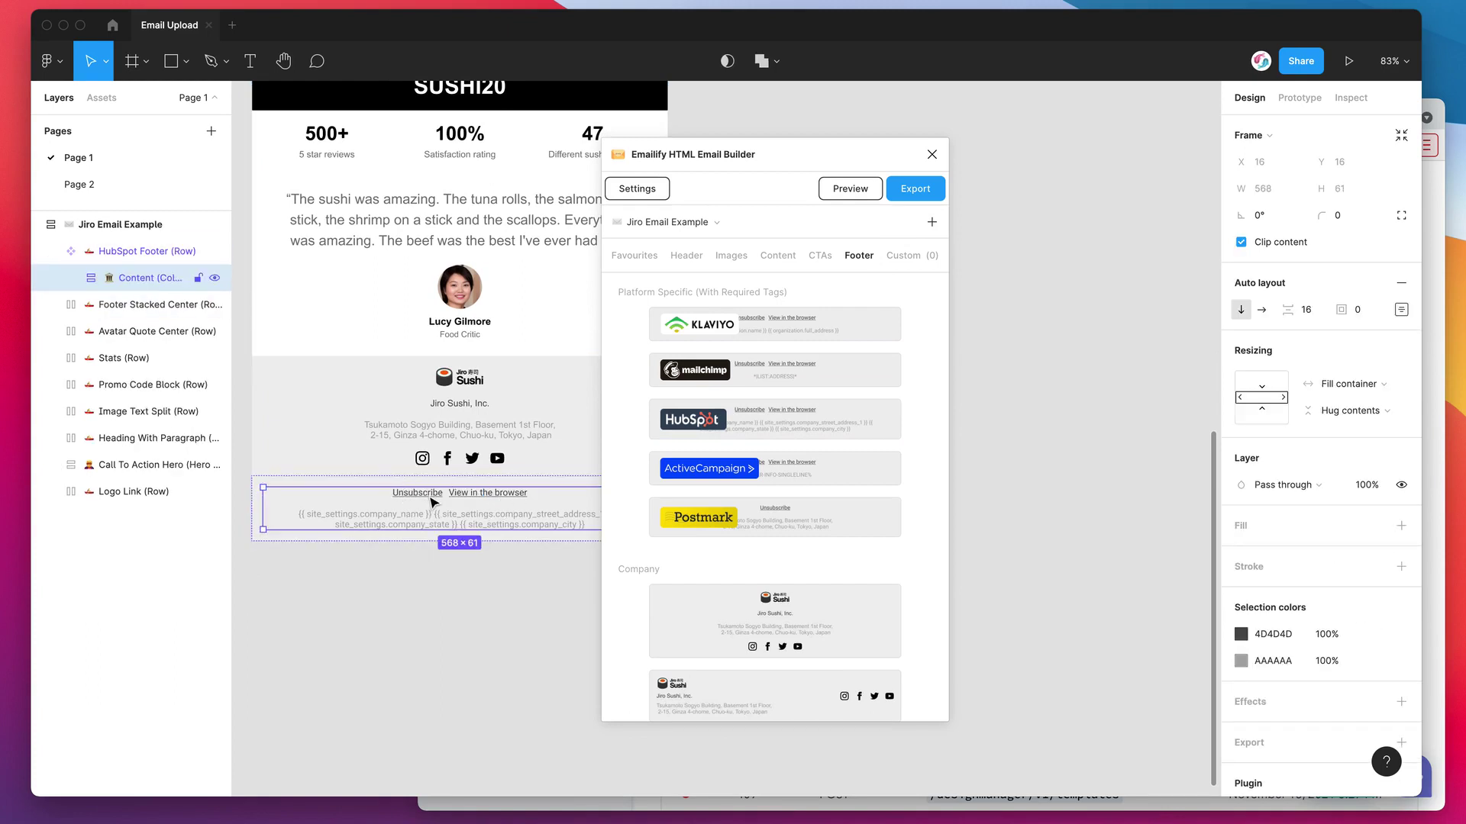
click(419, 493)
click(419, 493)
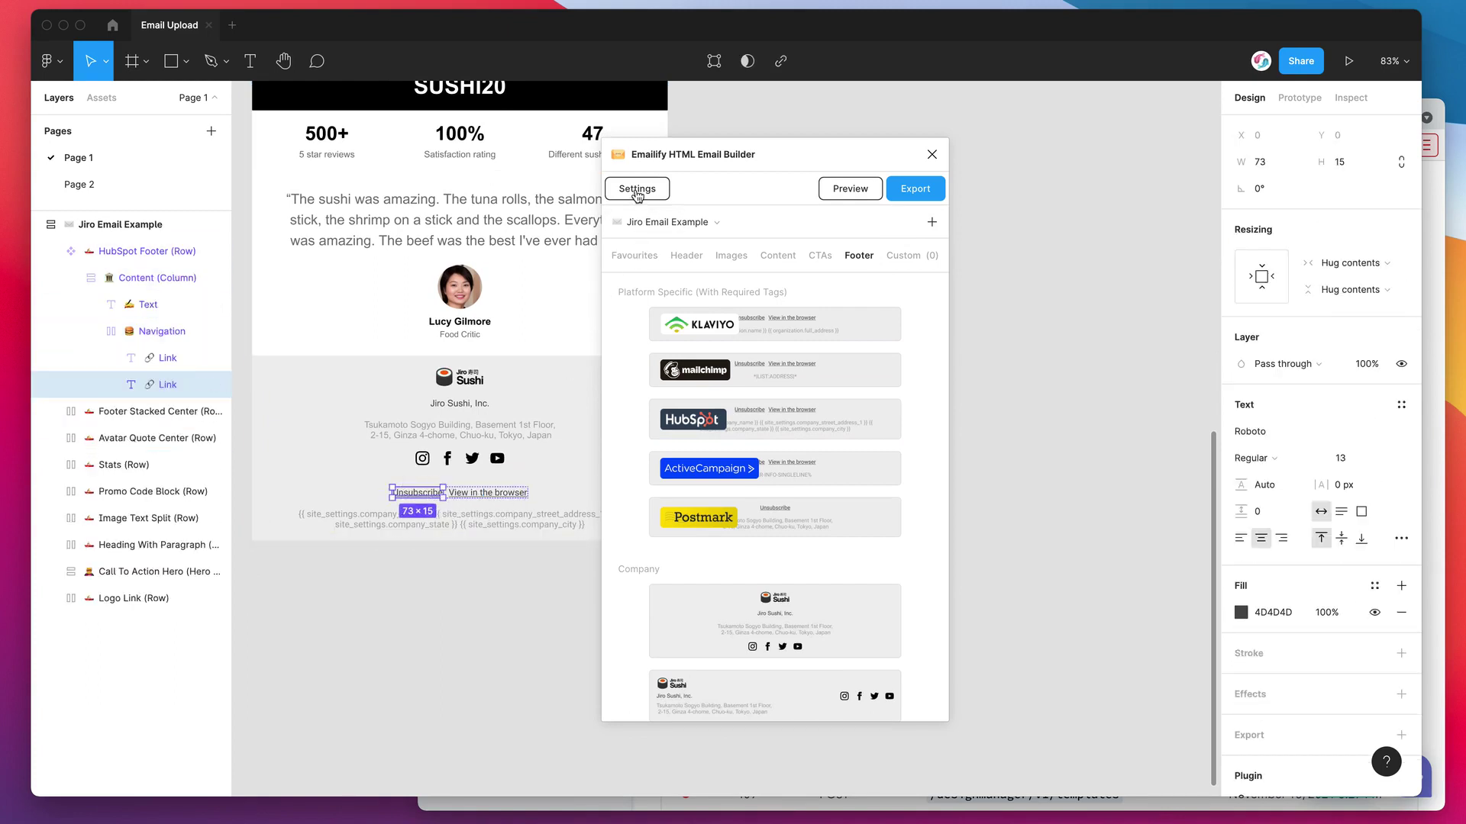
click(637, 190)
click(860, 468)
triple_click(860, 467)
click(489, 495)
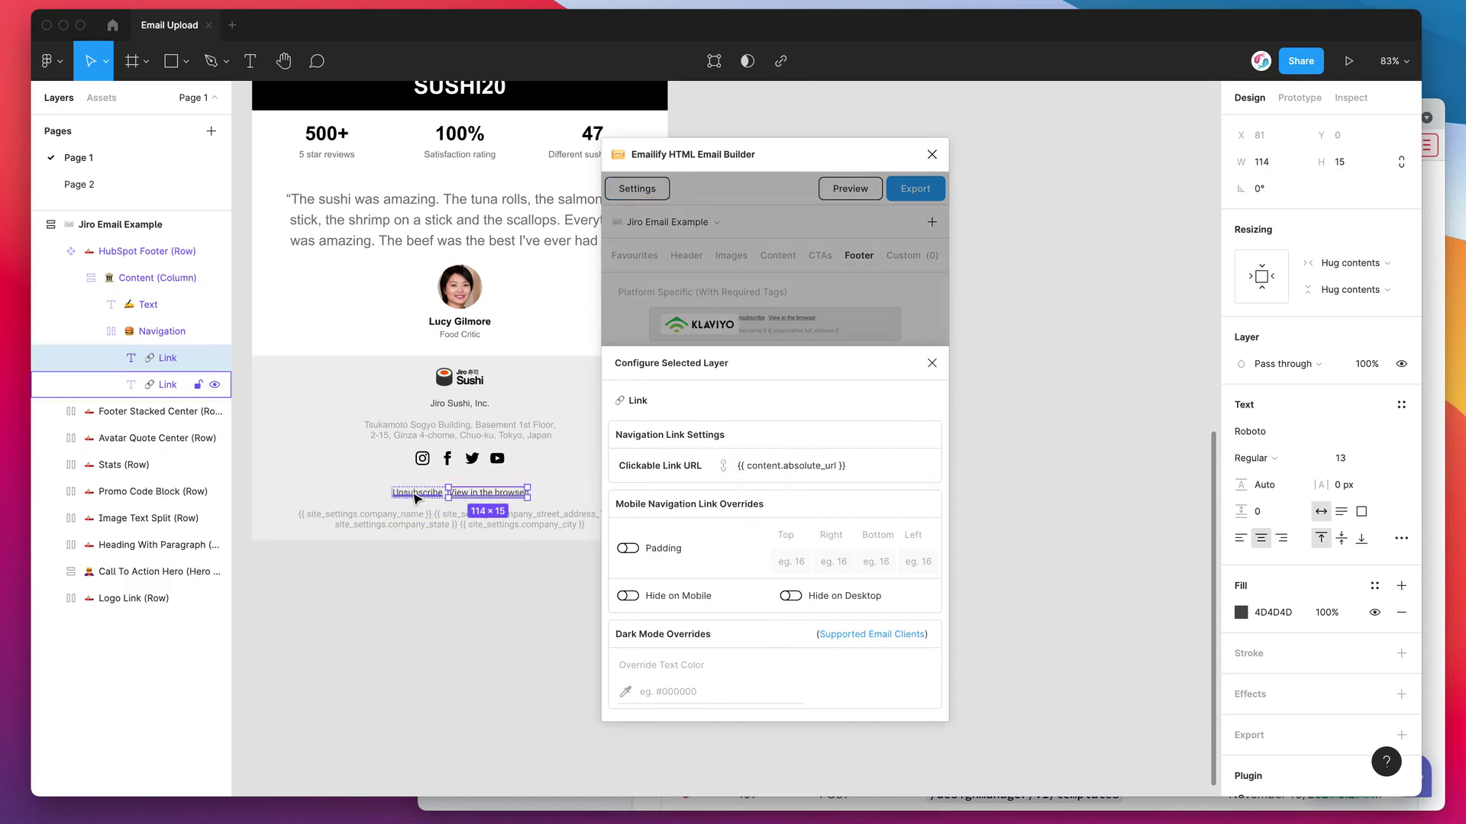
click(368, 513)
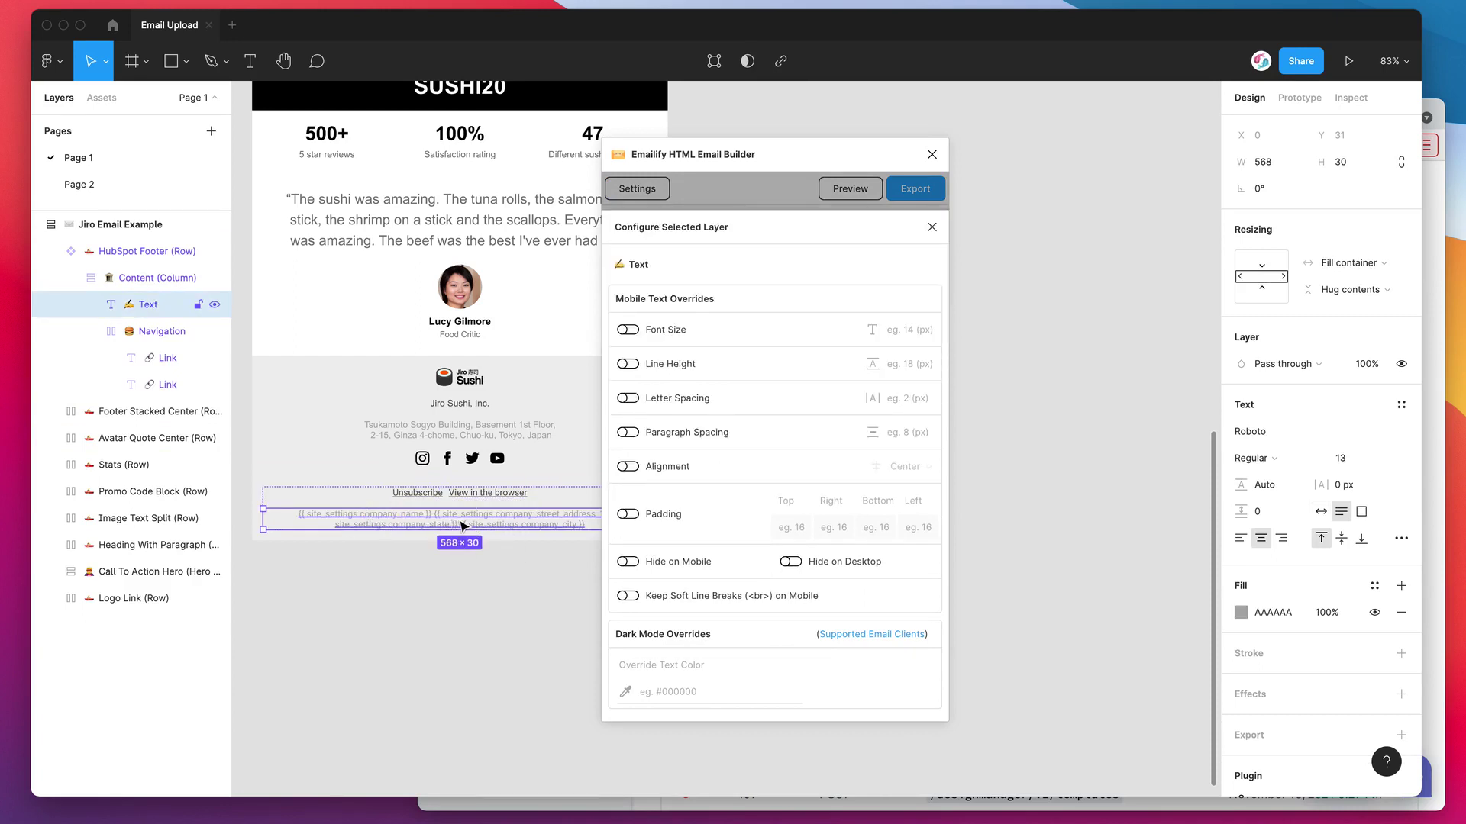
click(932, 227)
key(Escape)
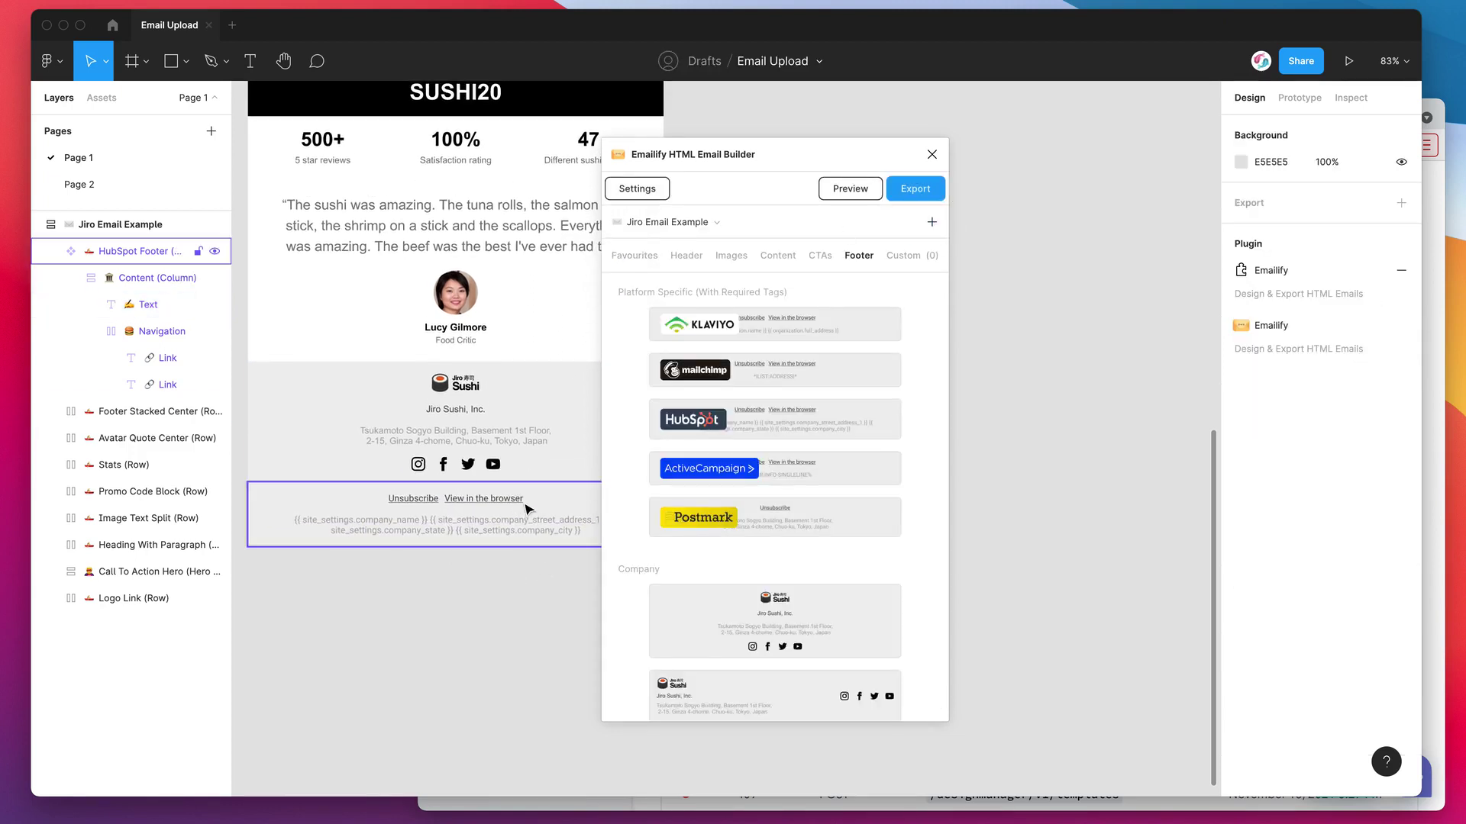
click(522, 502)
scroll(527, 515, up, 5)
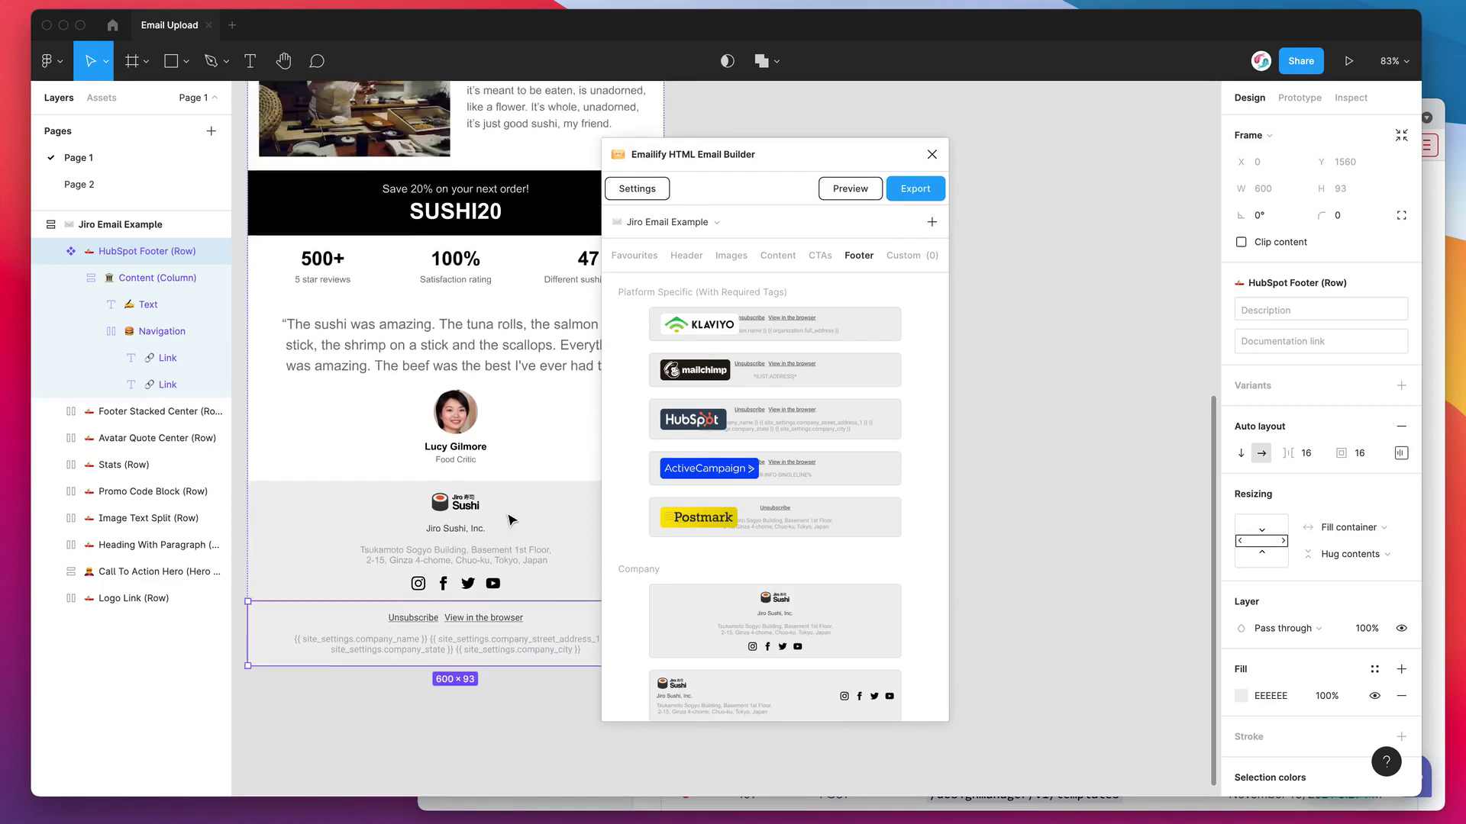
scroll(512, 520, up, 1)
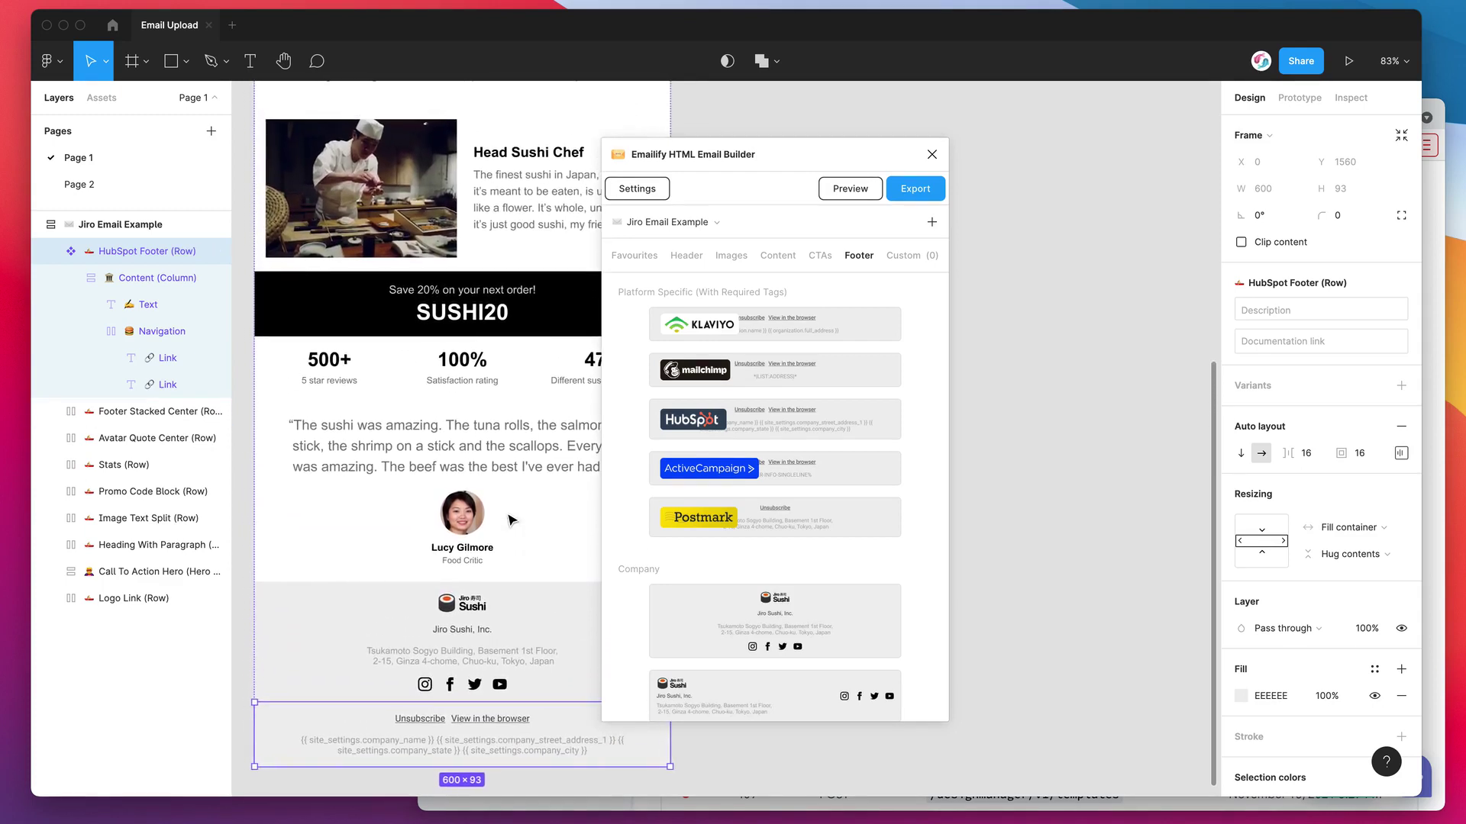
drag(746, 176, 843, 165)
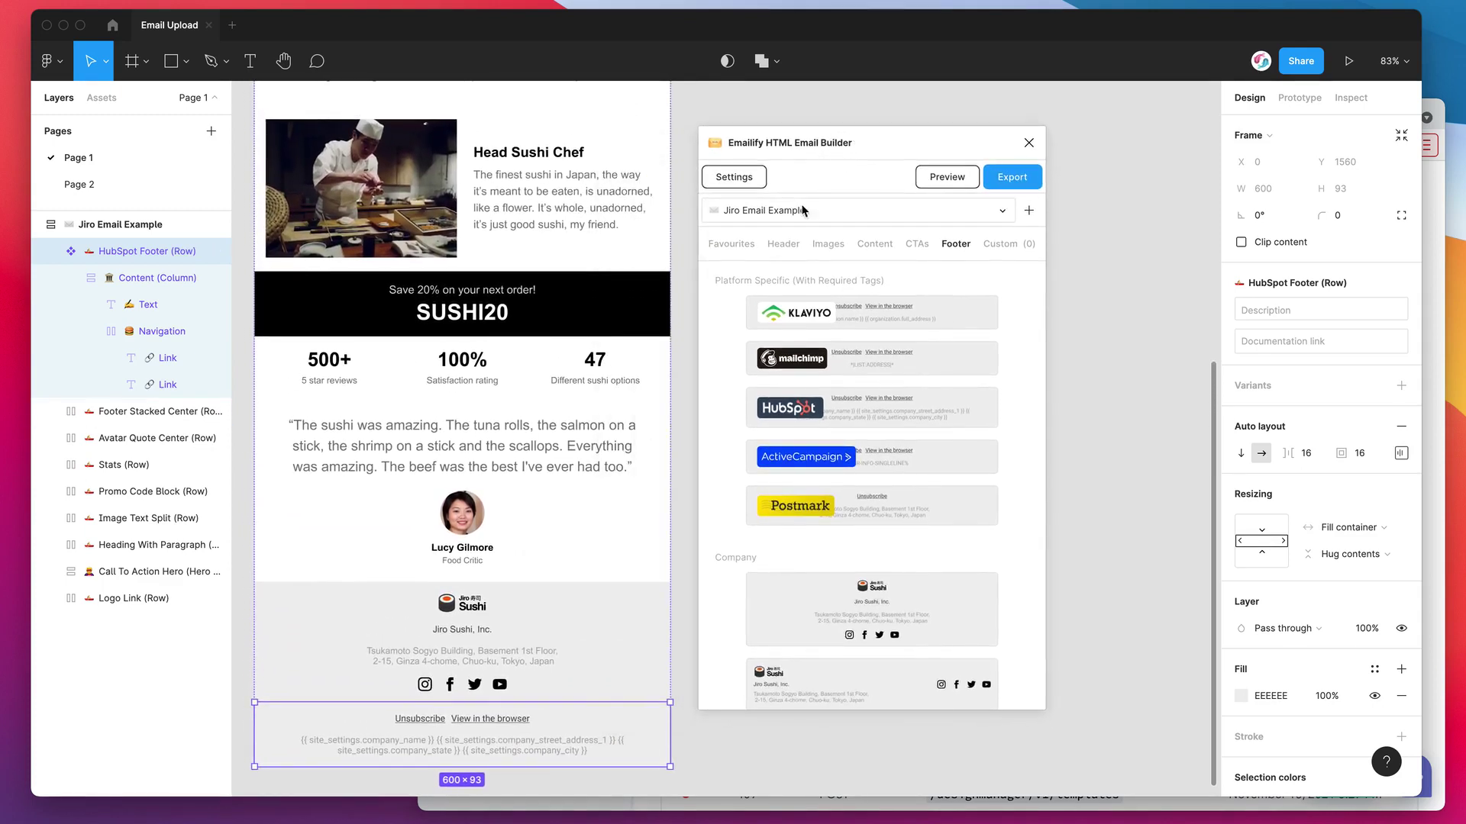
Step: Reselect the HubSpot Footer row, check the API key in HTML export, and upload to HubSpot
click(683, 342)
click(537, 729)
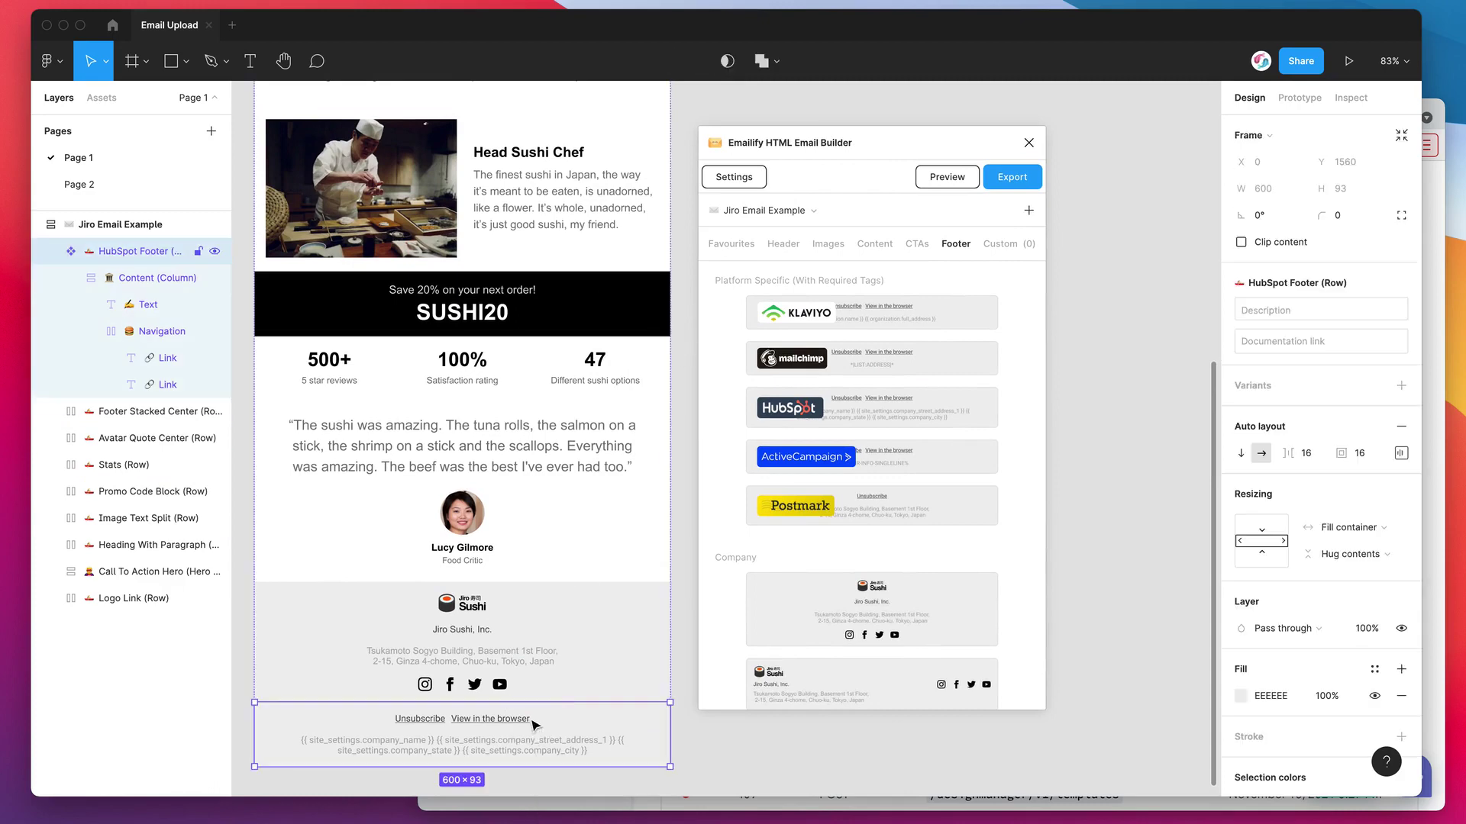
click(1011, 177)
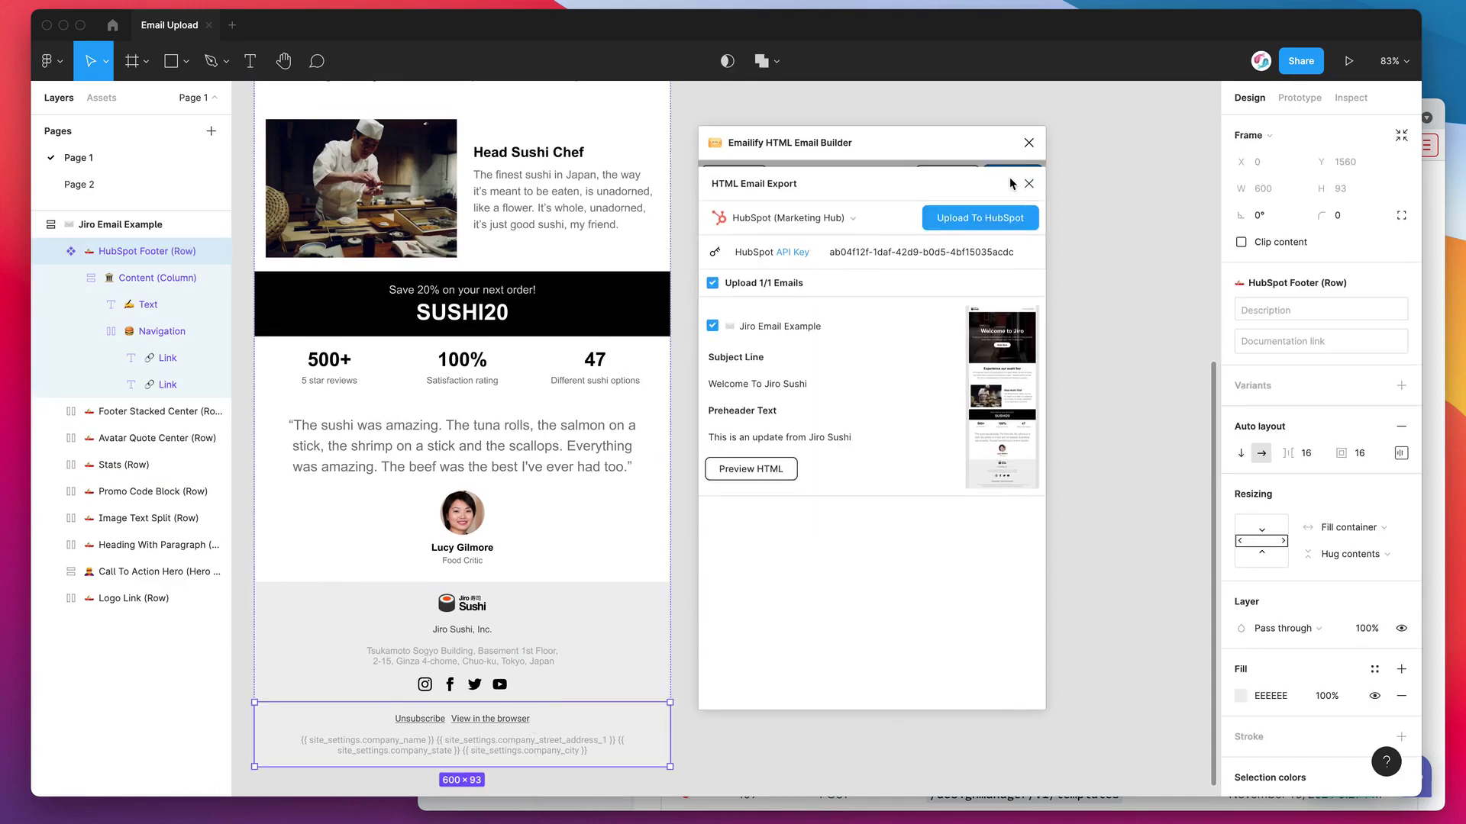
click(863, 245)
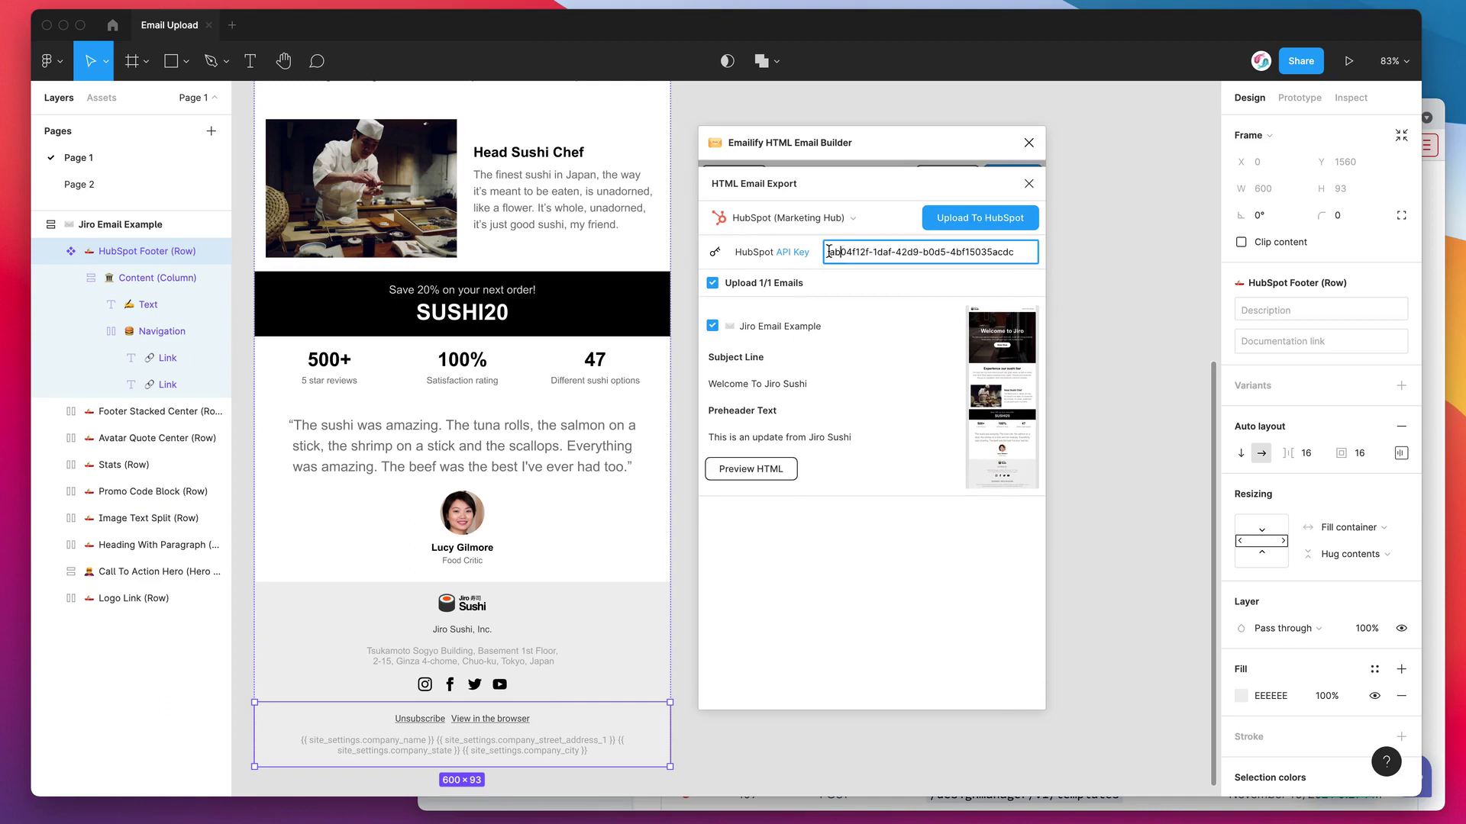
click(1020, 252)
click(954, 221)
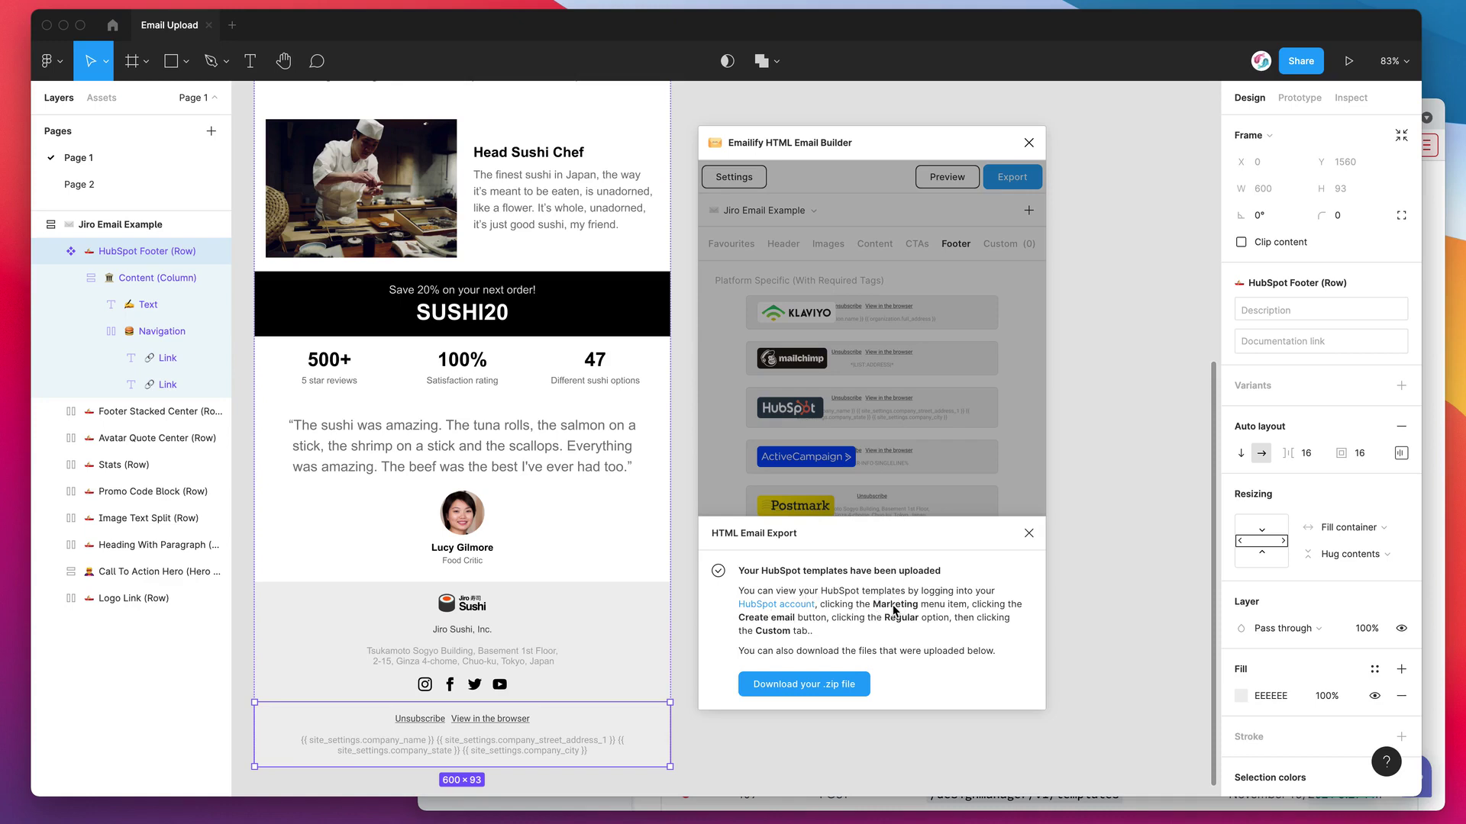
Step: Go to Marketing > Email in HubSpot and start a new regular email
click(1433, 634)
scroll(992, 458, up, 3)
click(685, 190)
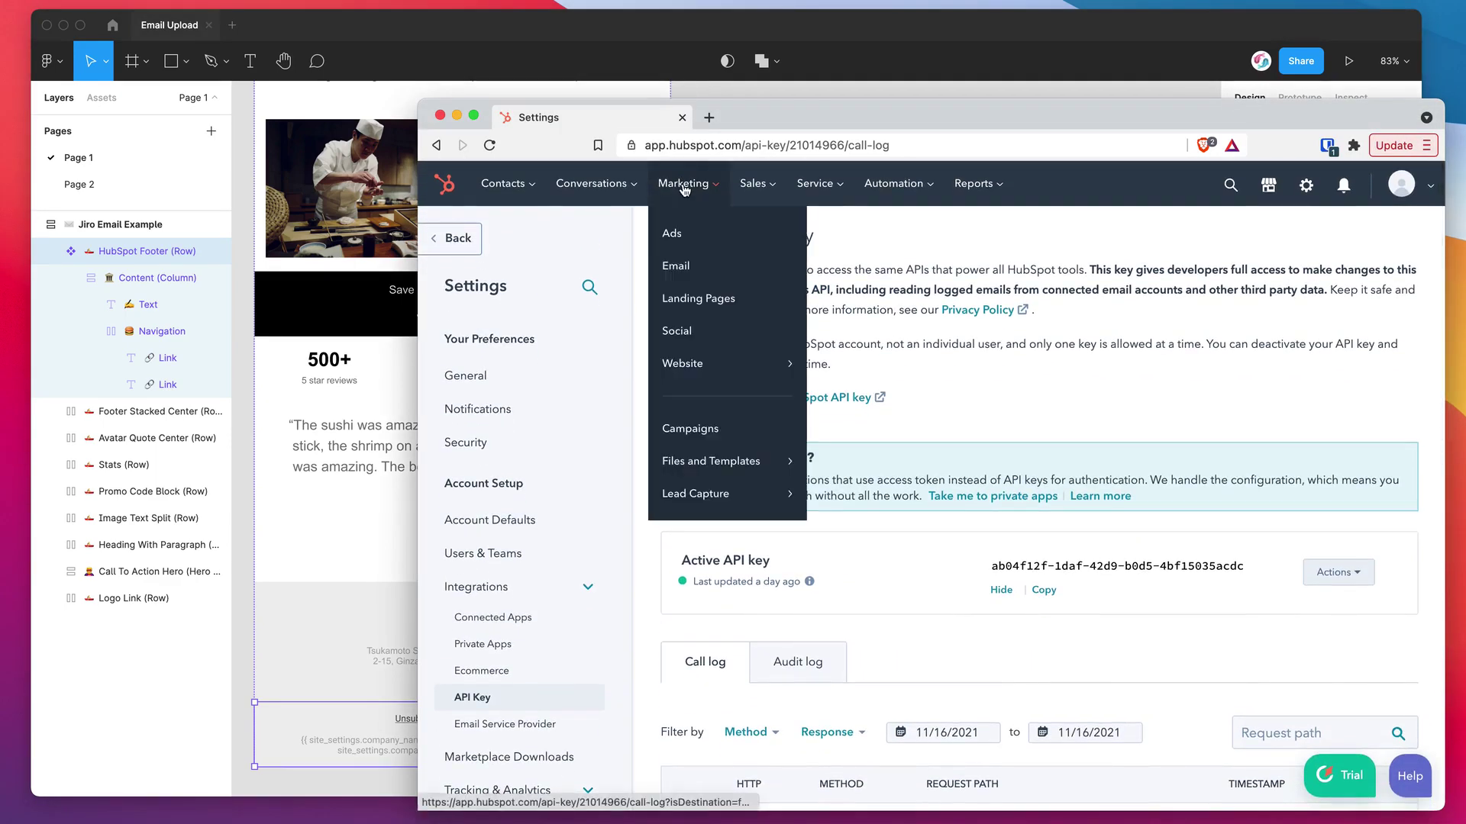
click(679, 265)
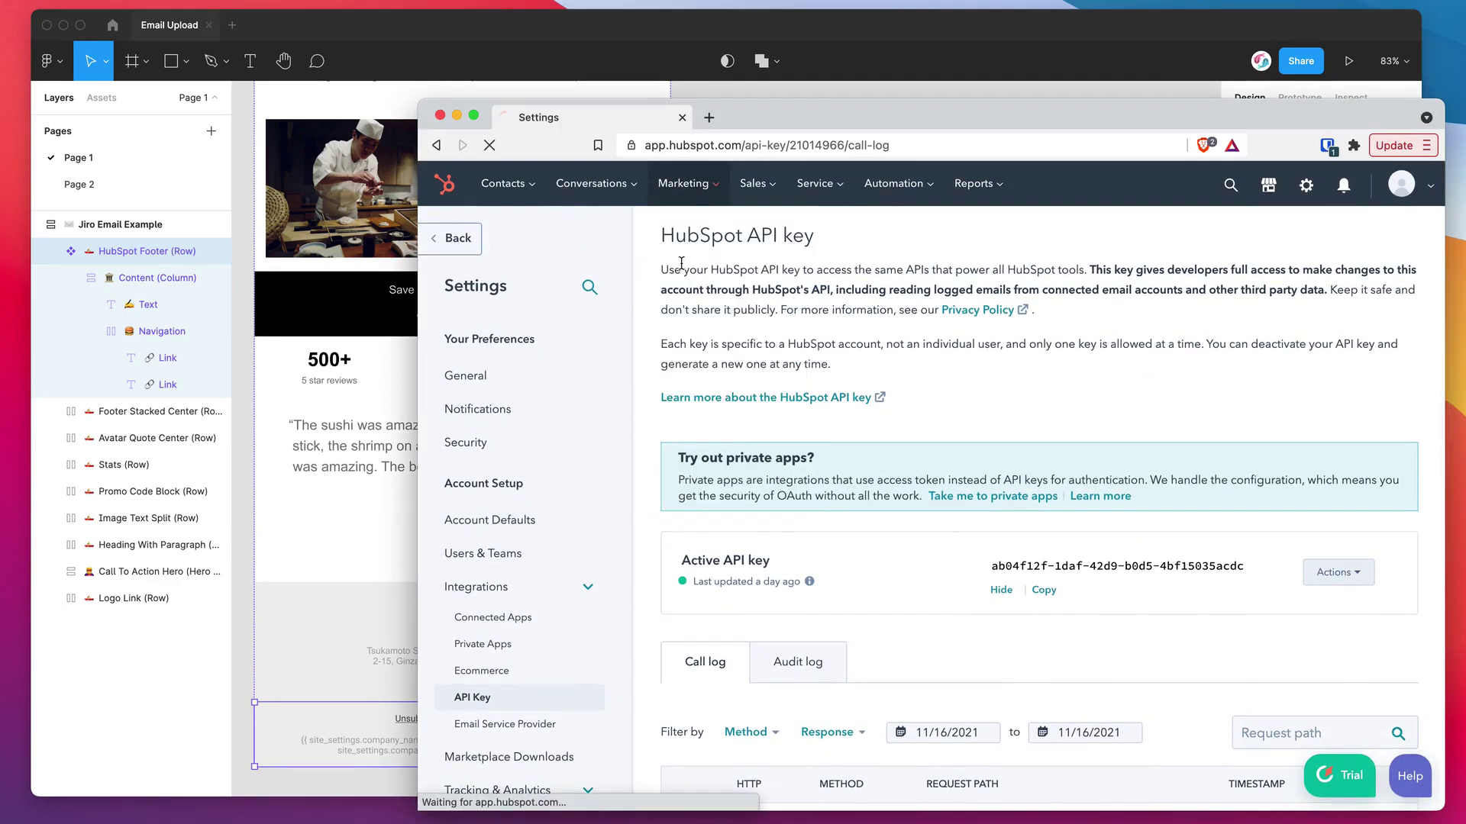
key(super+Tab)
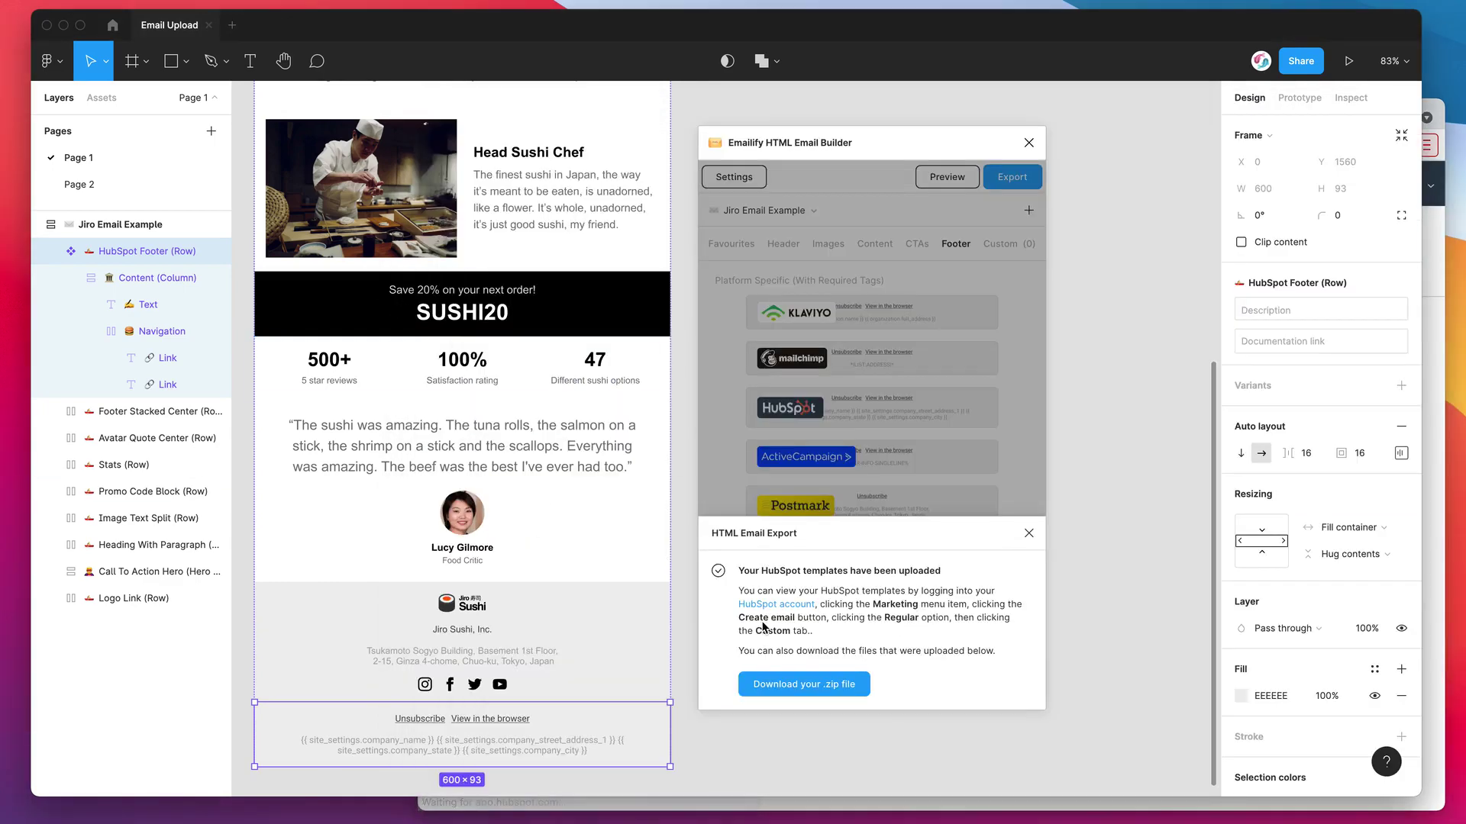
click(1435, 597)
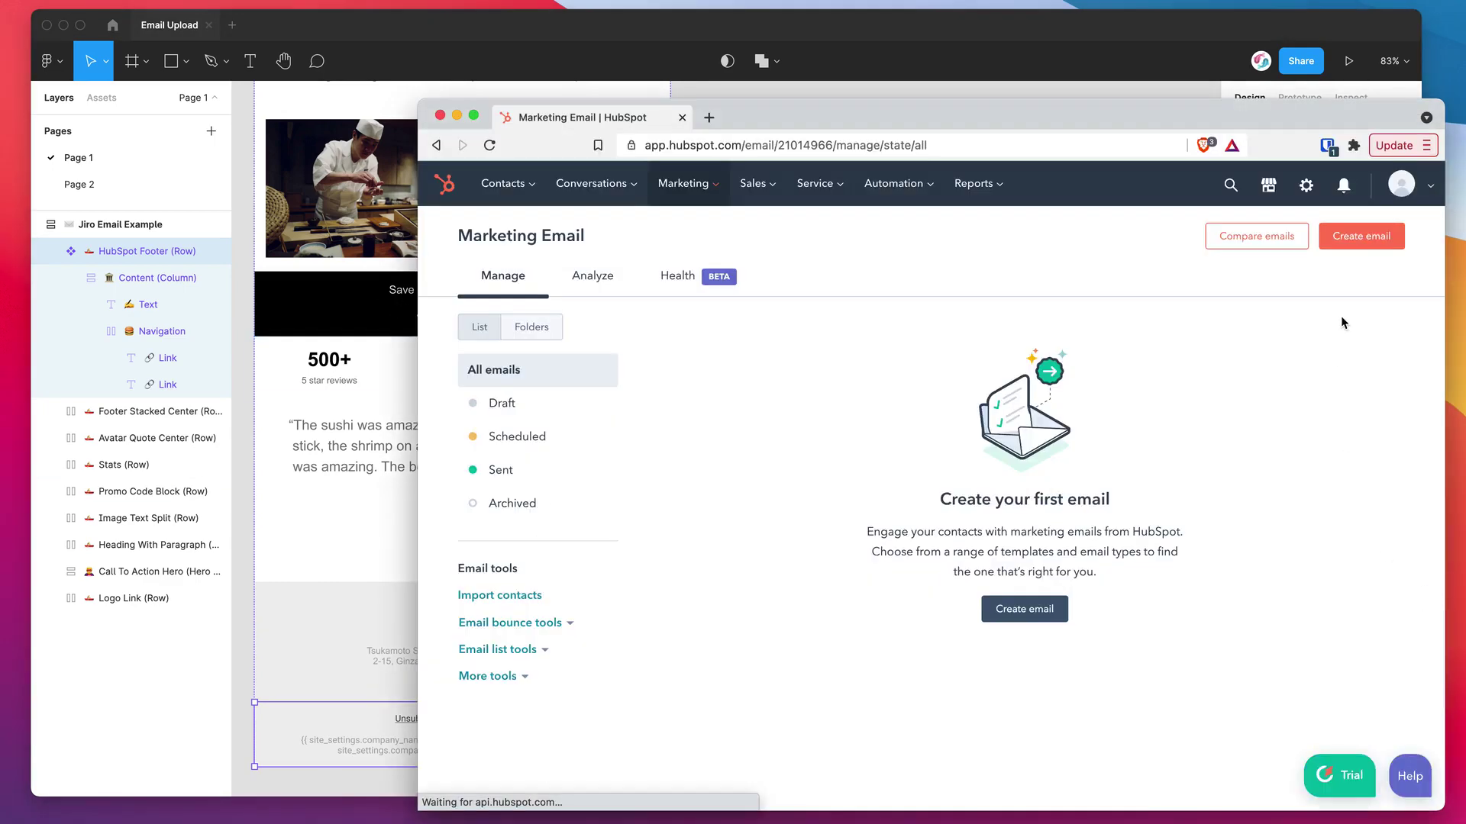
click(1362, 232)
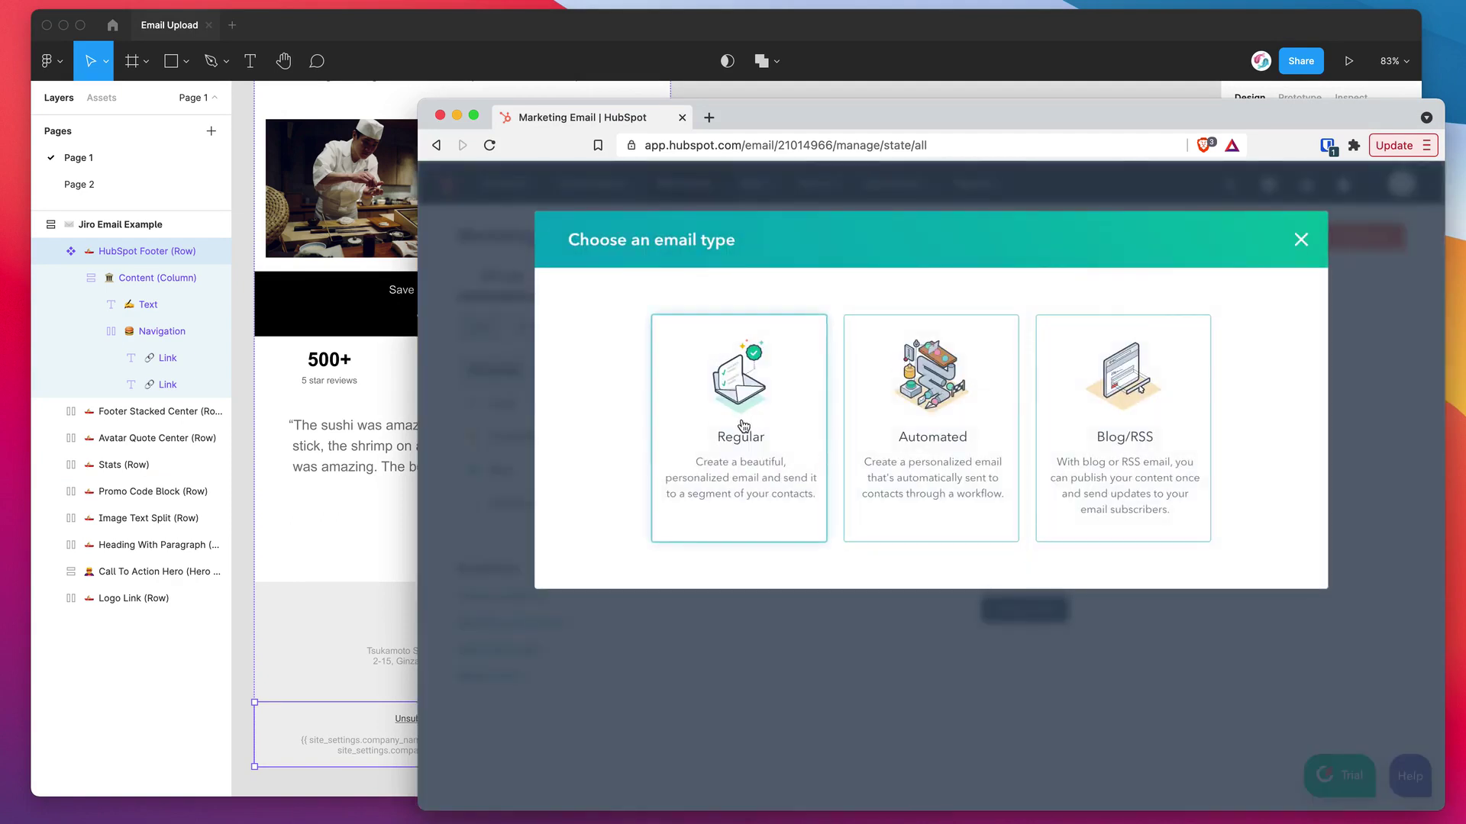
click(744, 418)
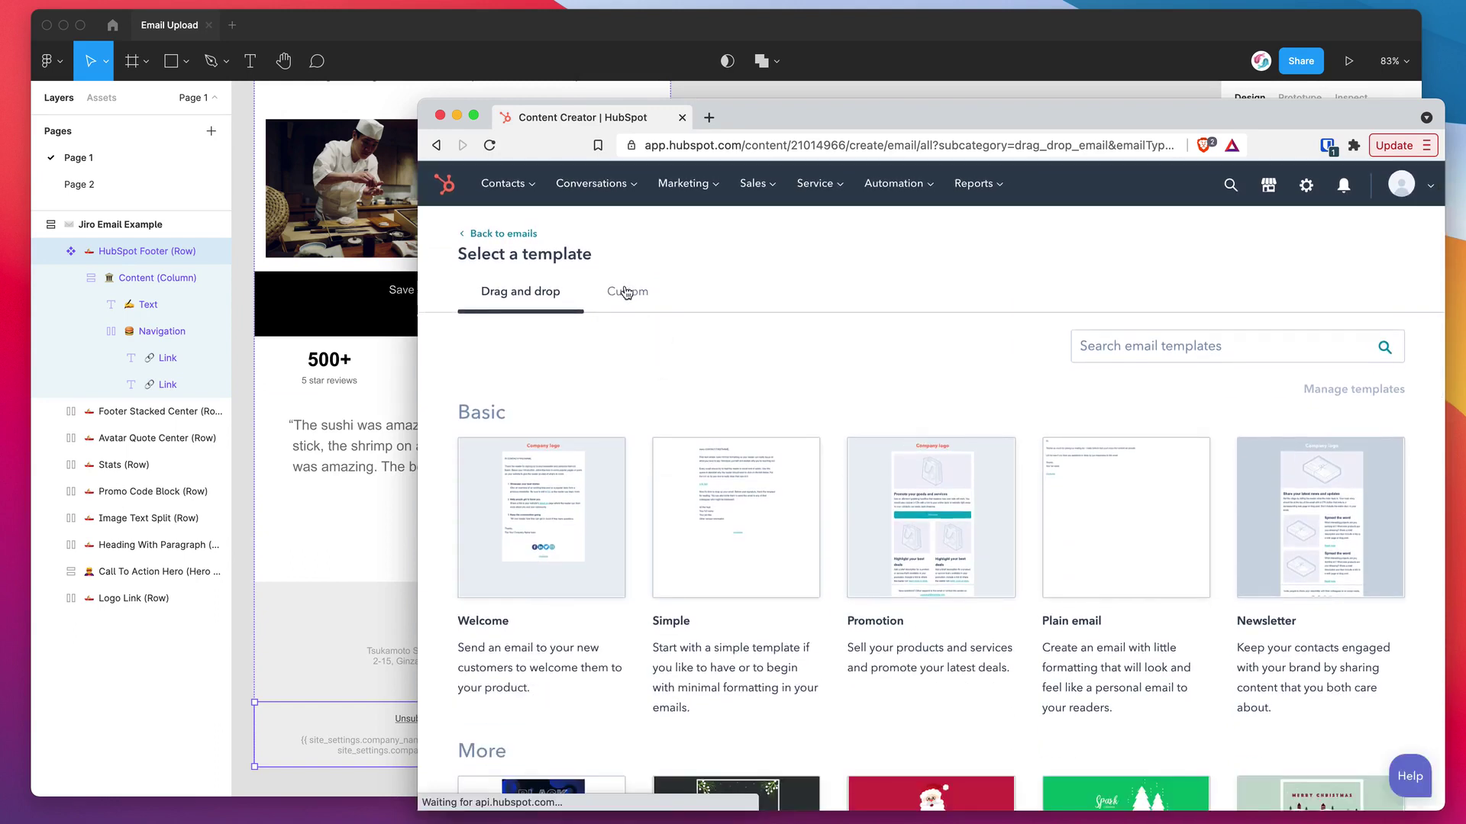
Step: Preview the Jiro sushi template from the Custom tab, then return to the template list
click(625, 291)
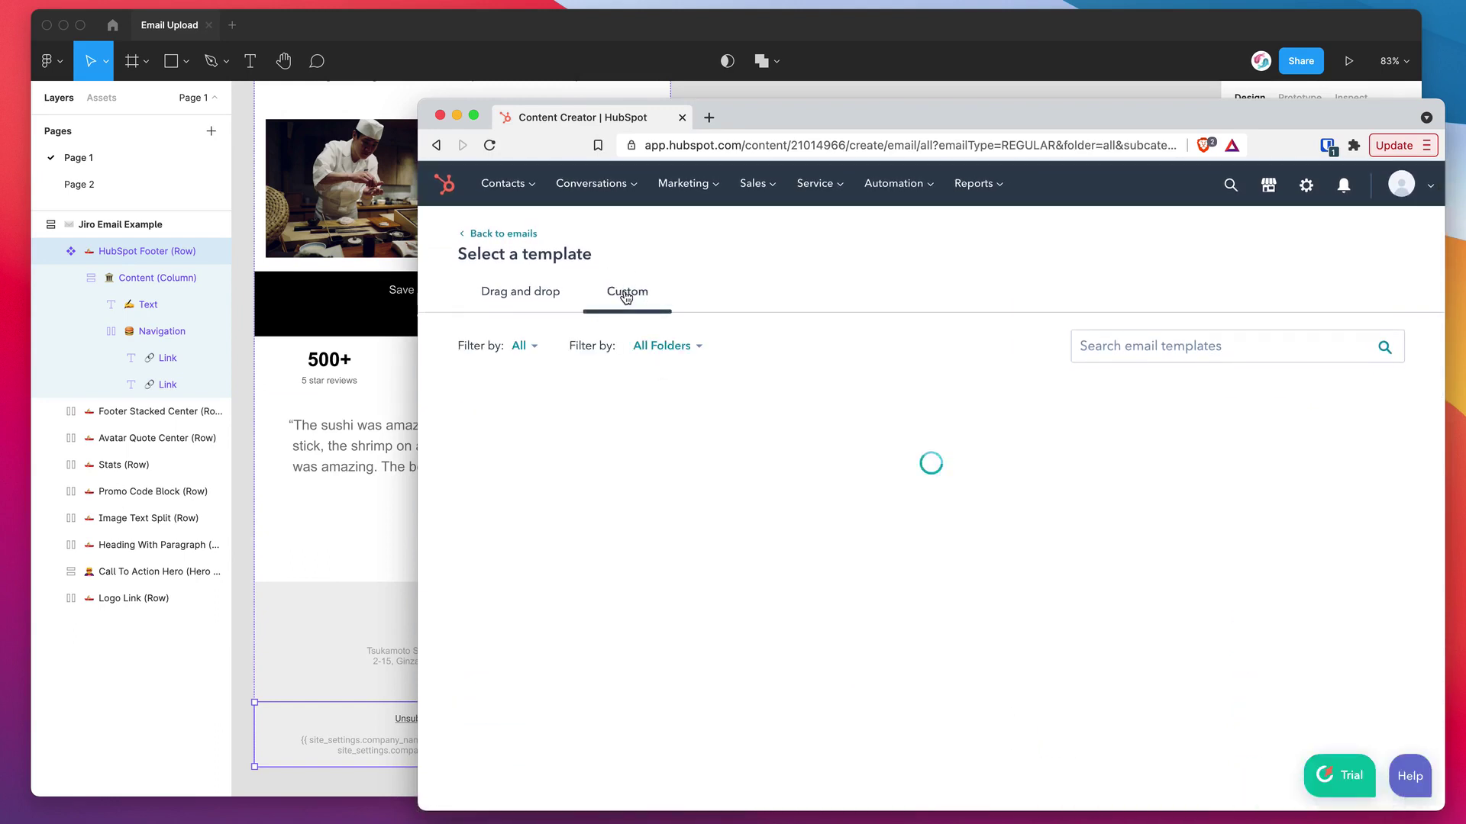
mouse_move(606, 495)
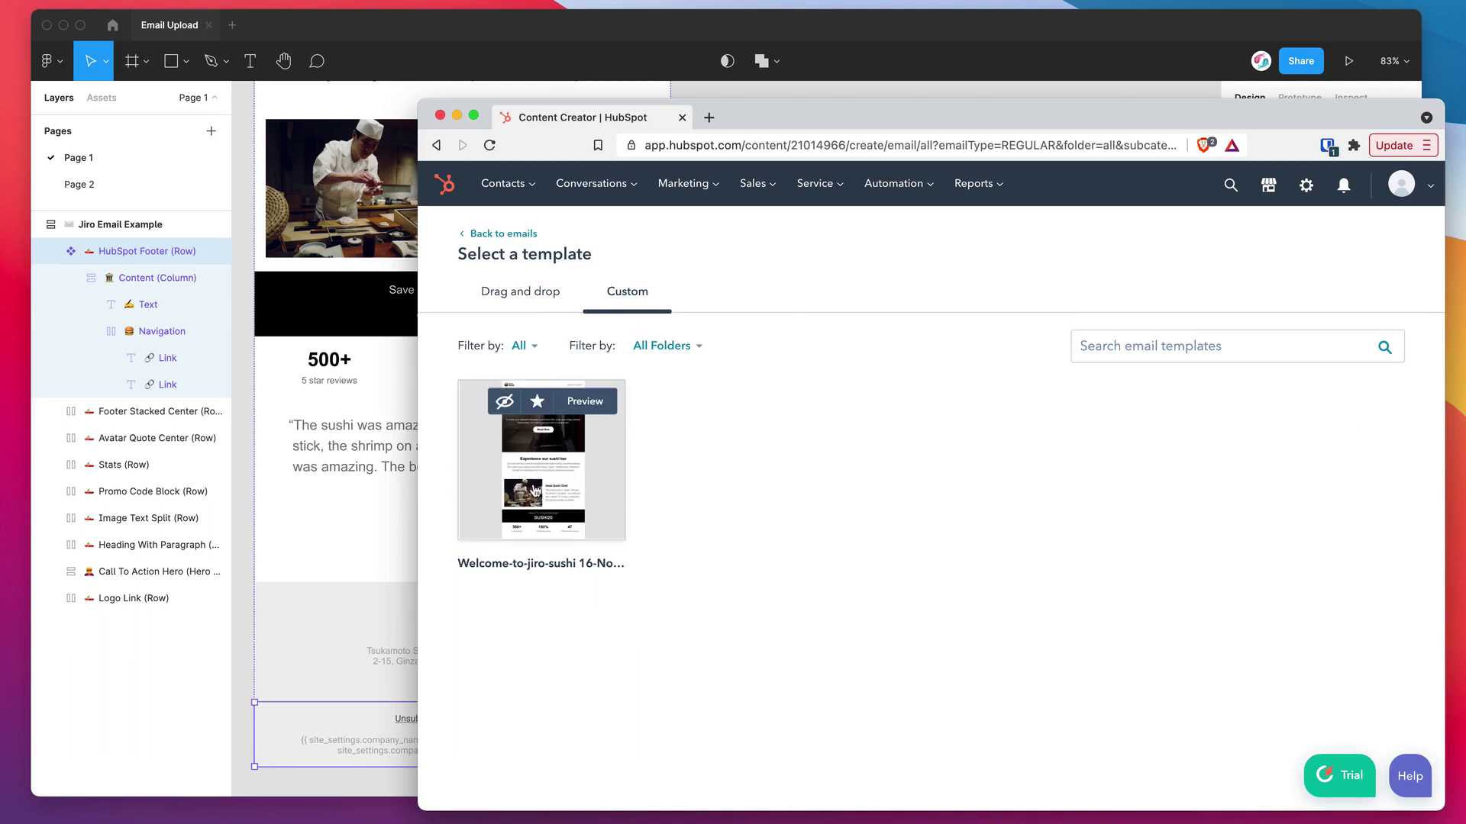
click(585, 403)
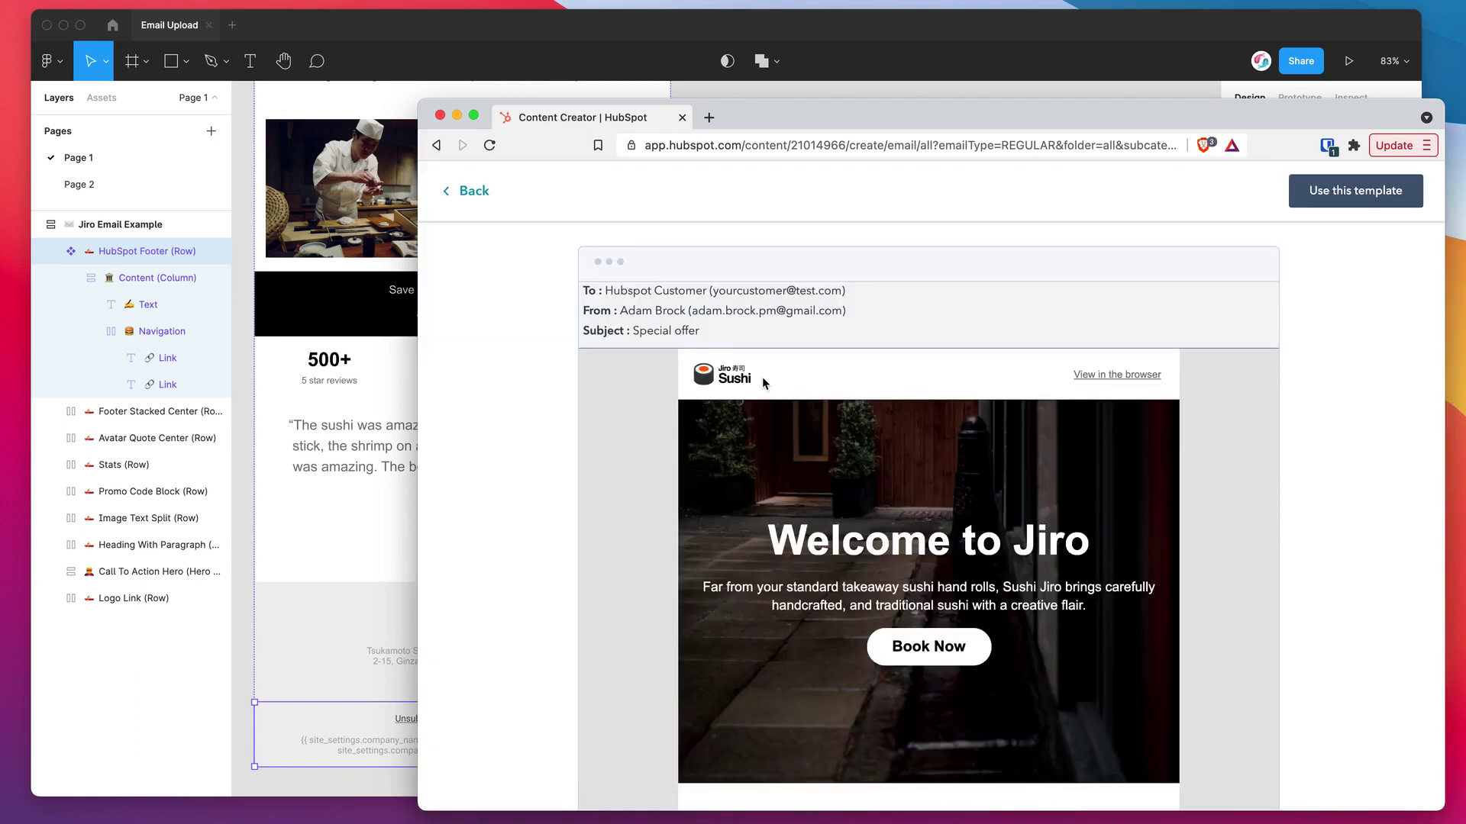
scroll(817, 519, down, 3)
scroll(774, 494, down, 7)
scroll(771, 488, down, 2)
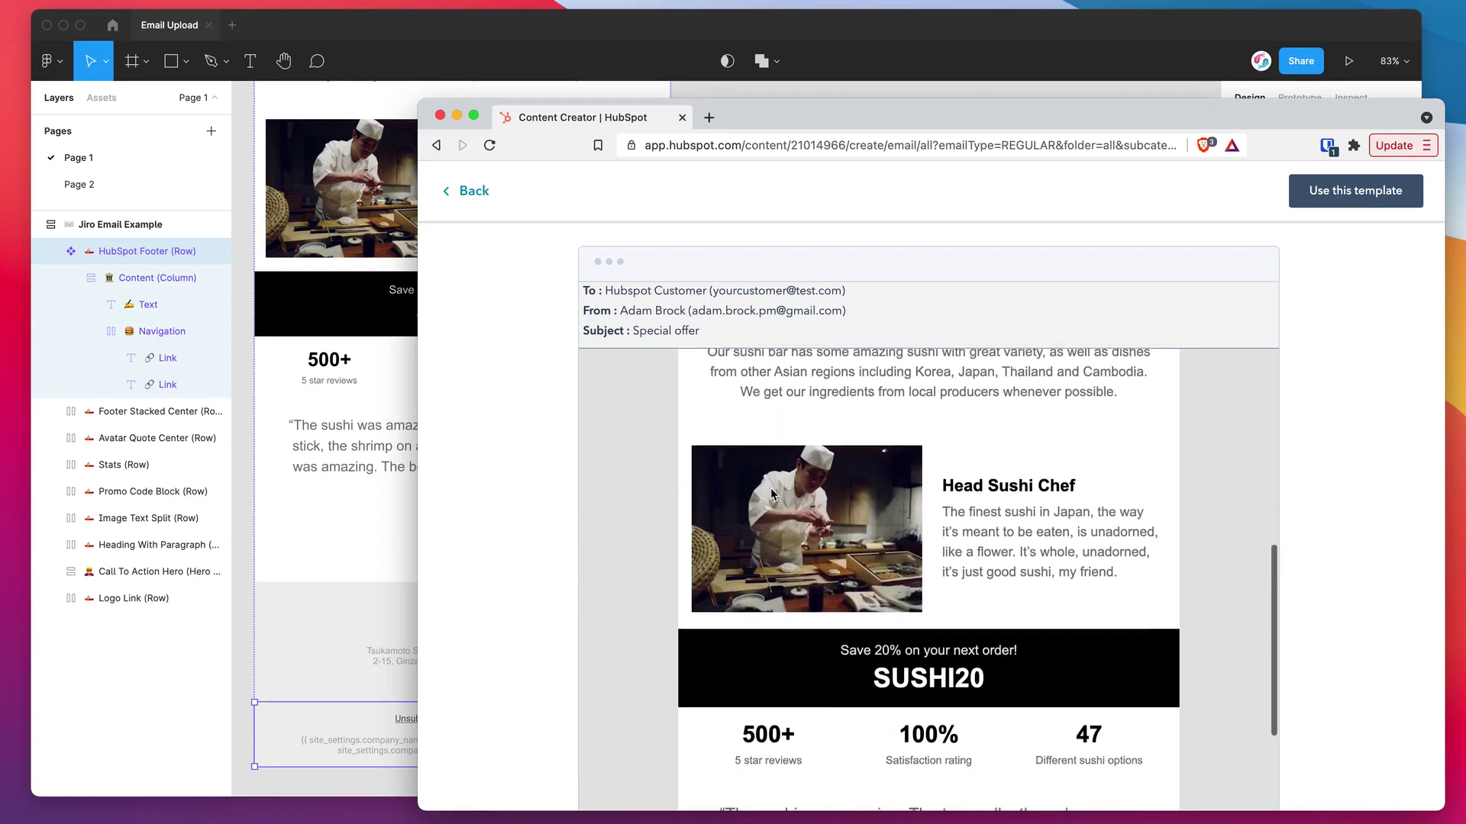
drag(680, 426, 1054, 574)
click(1053, 574)
scroll(954, 543, down, 6)
scroll(954, 544, up, 10)
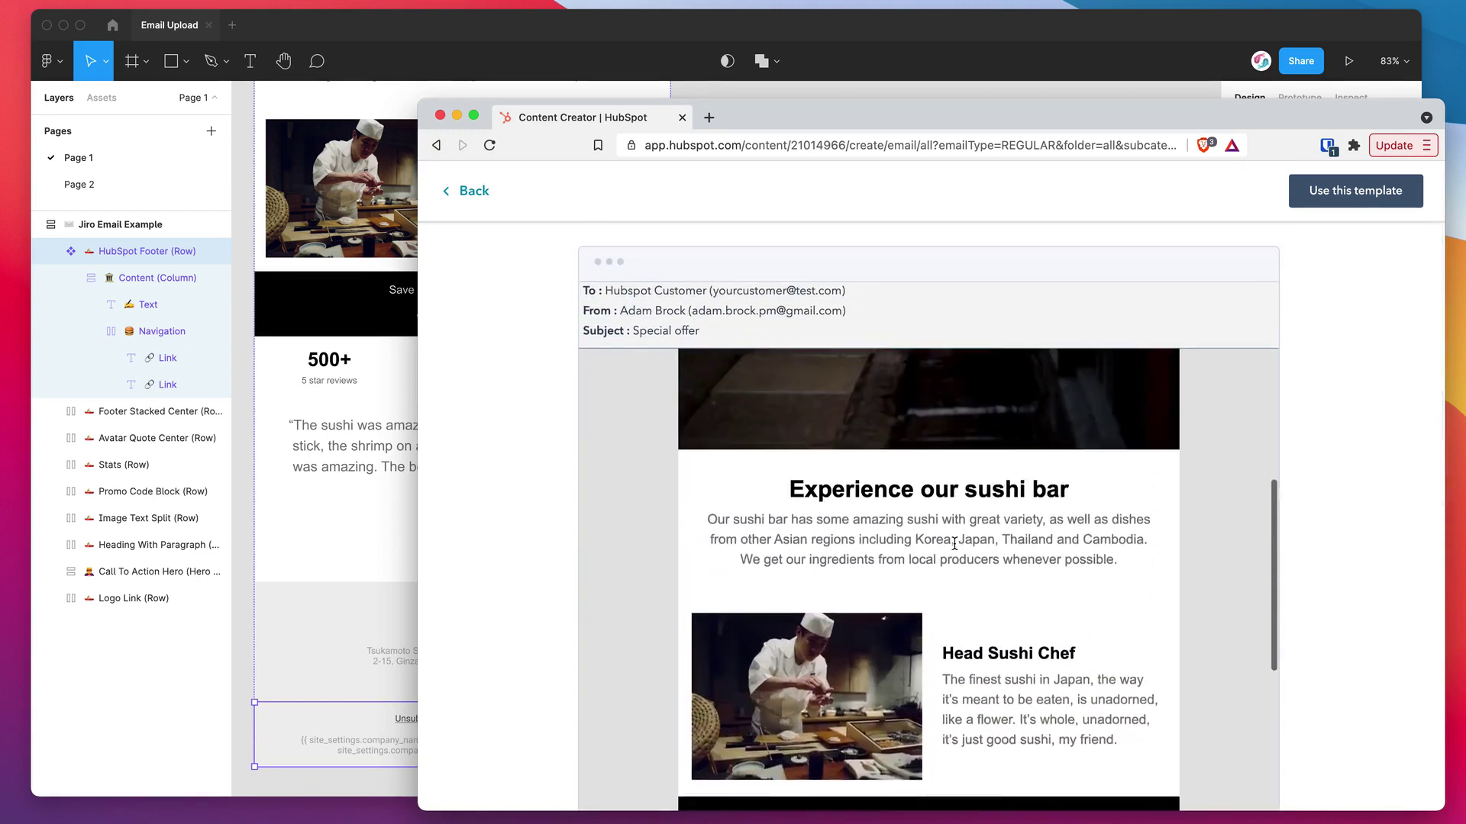
scroll(954, 542, up, 5)
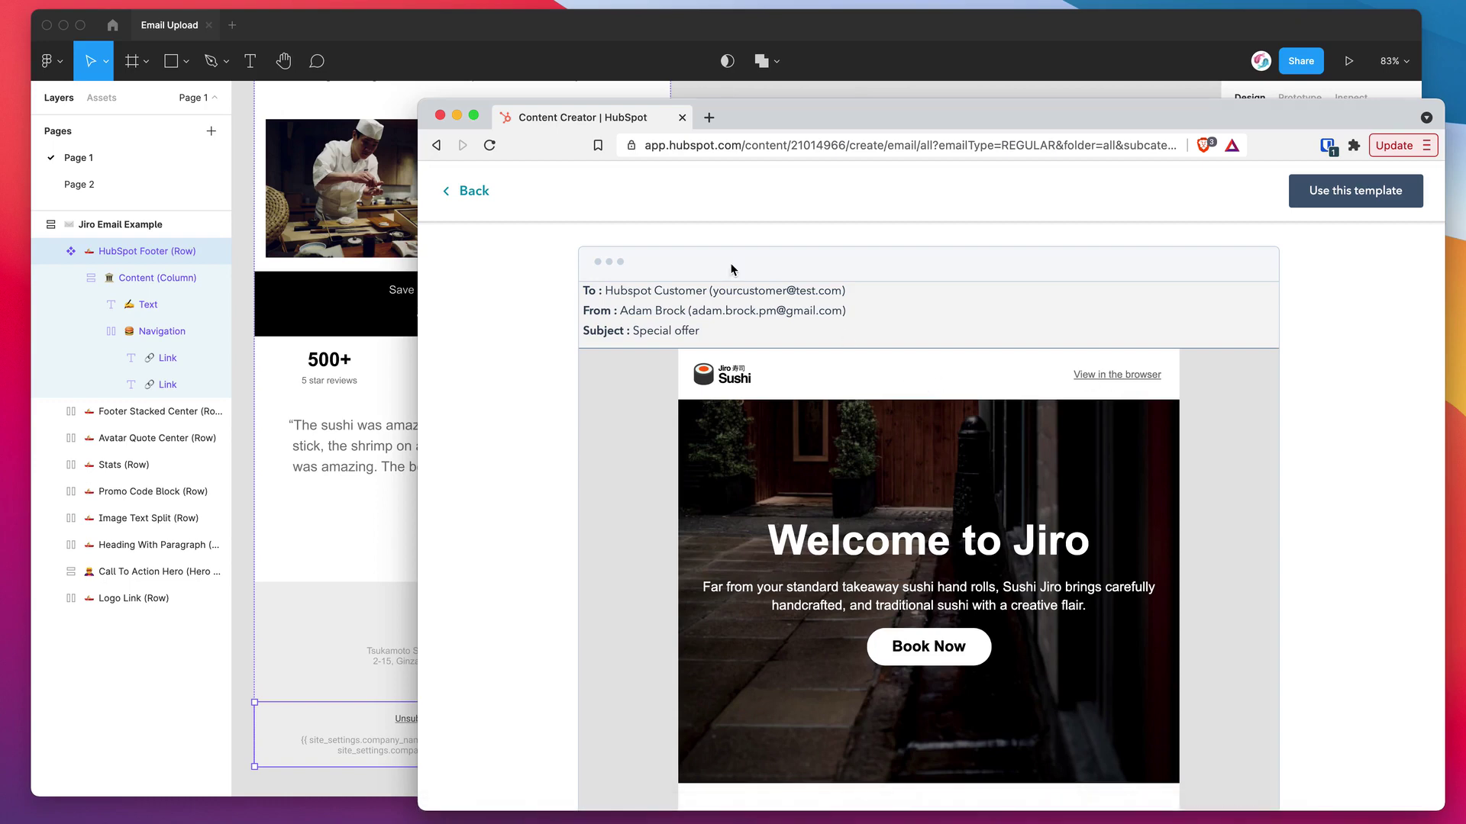
click(469, 193)
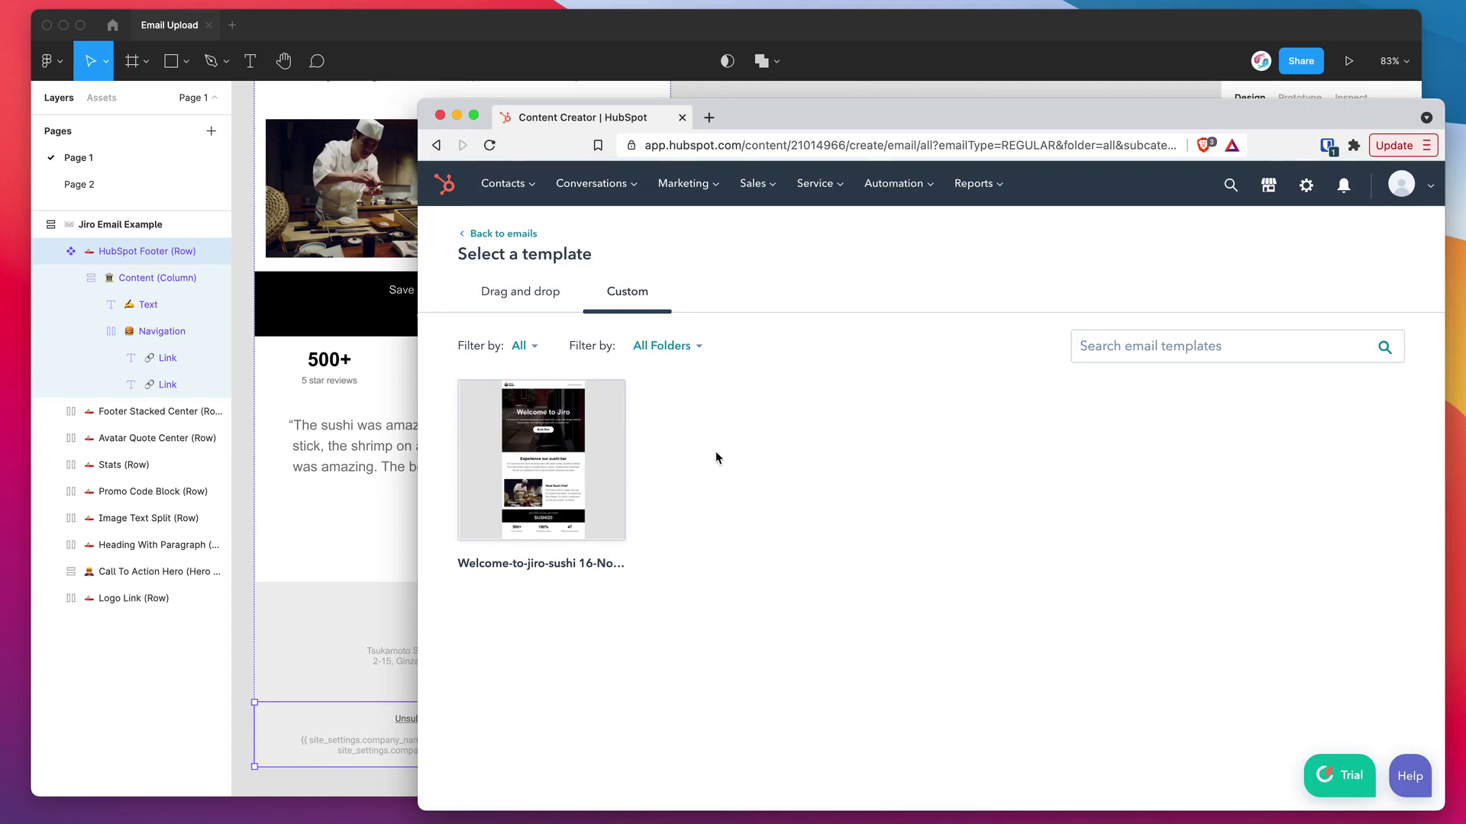
Step: Create a new email named 'Sushi Email' from the Jiro sushi template
mouse_move(561, 453)
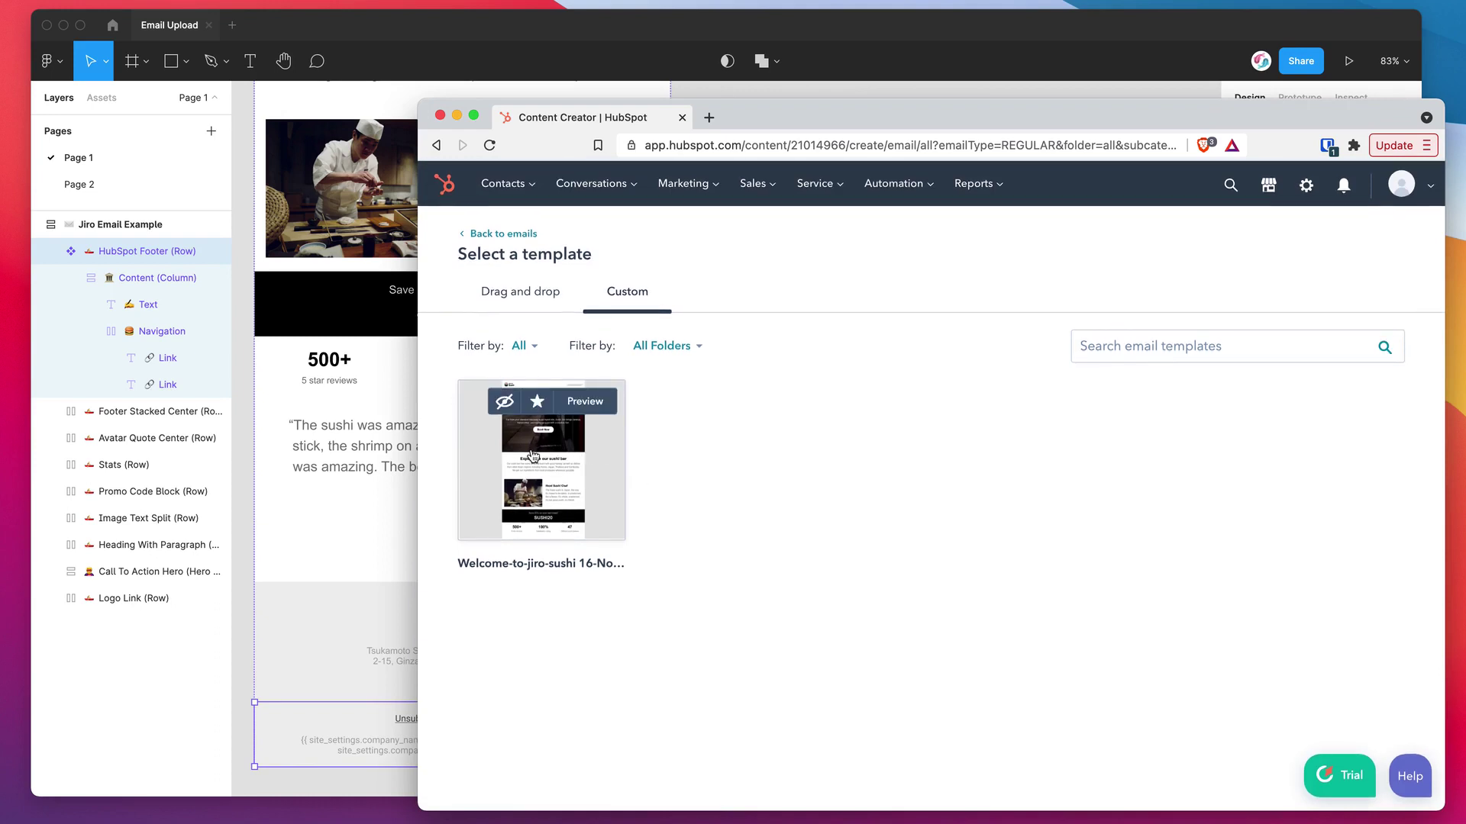
click(555, 500)
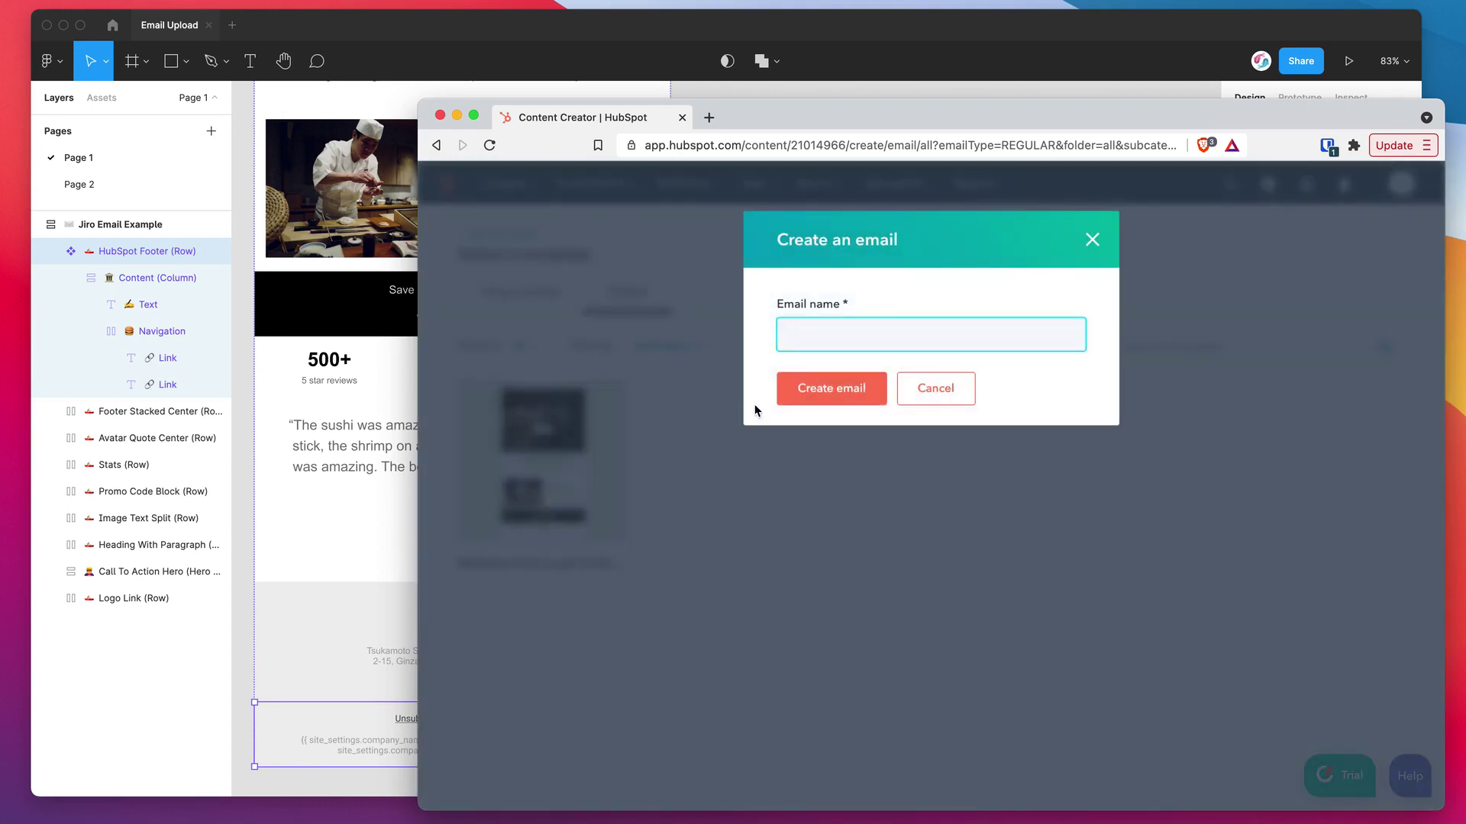
click(824, 337)
text(Sushi Email)
click(836, 388)
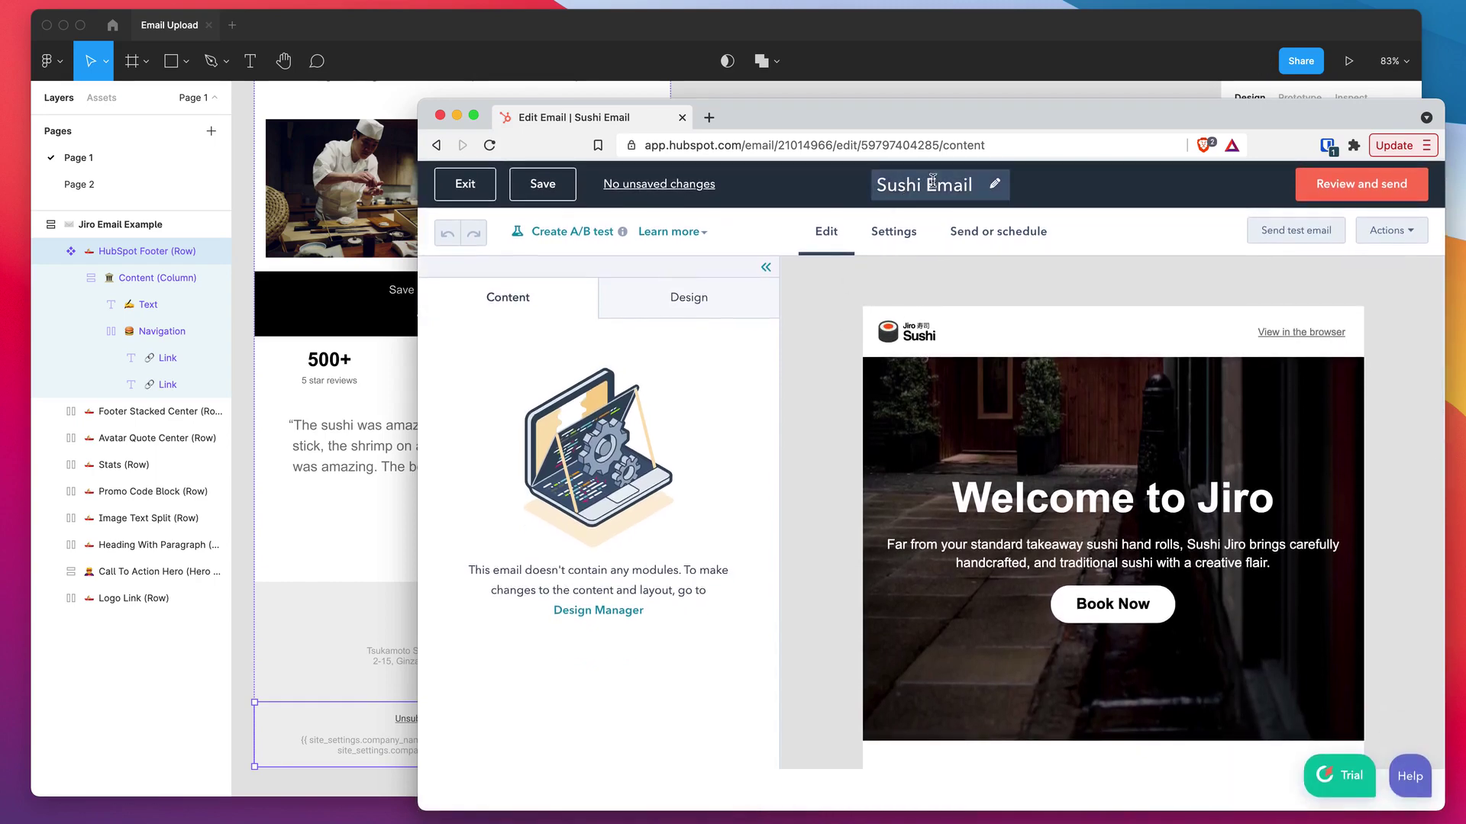
Step: Review the sushi bar content in the email editor and save the email
scroll(815, 349, down, 5)
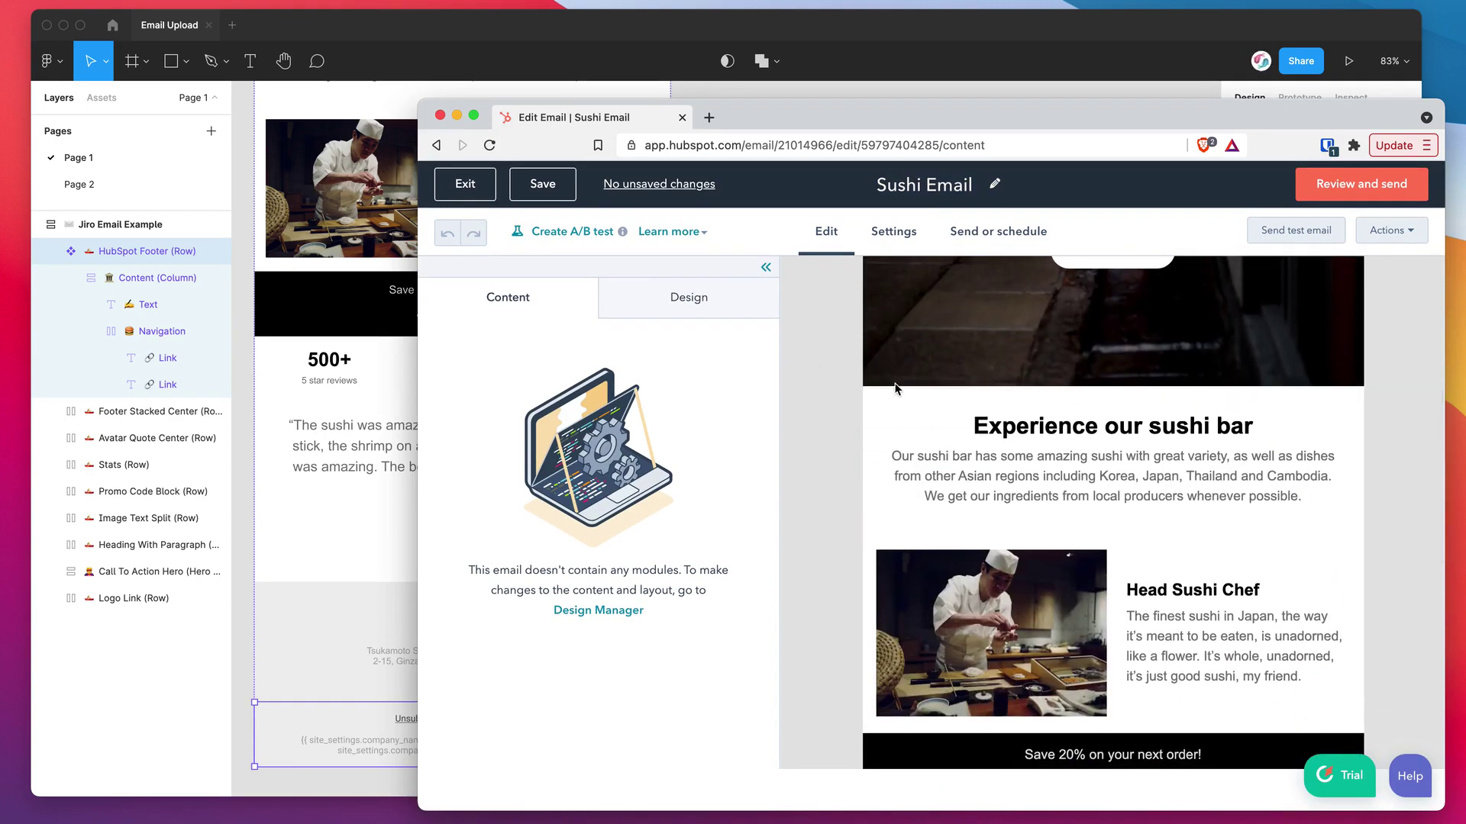
drag(898, 389, 1267, 534)
click(1267, 534)
scroll(1203, 479, up, 5)
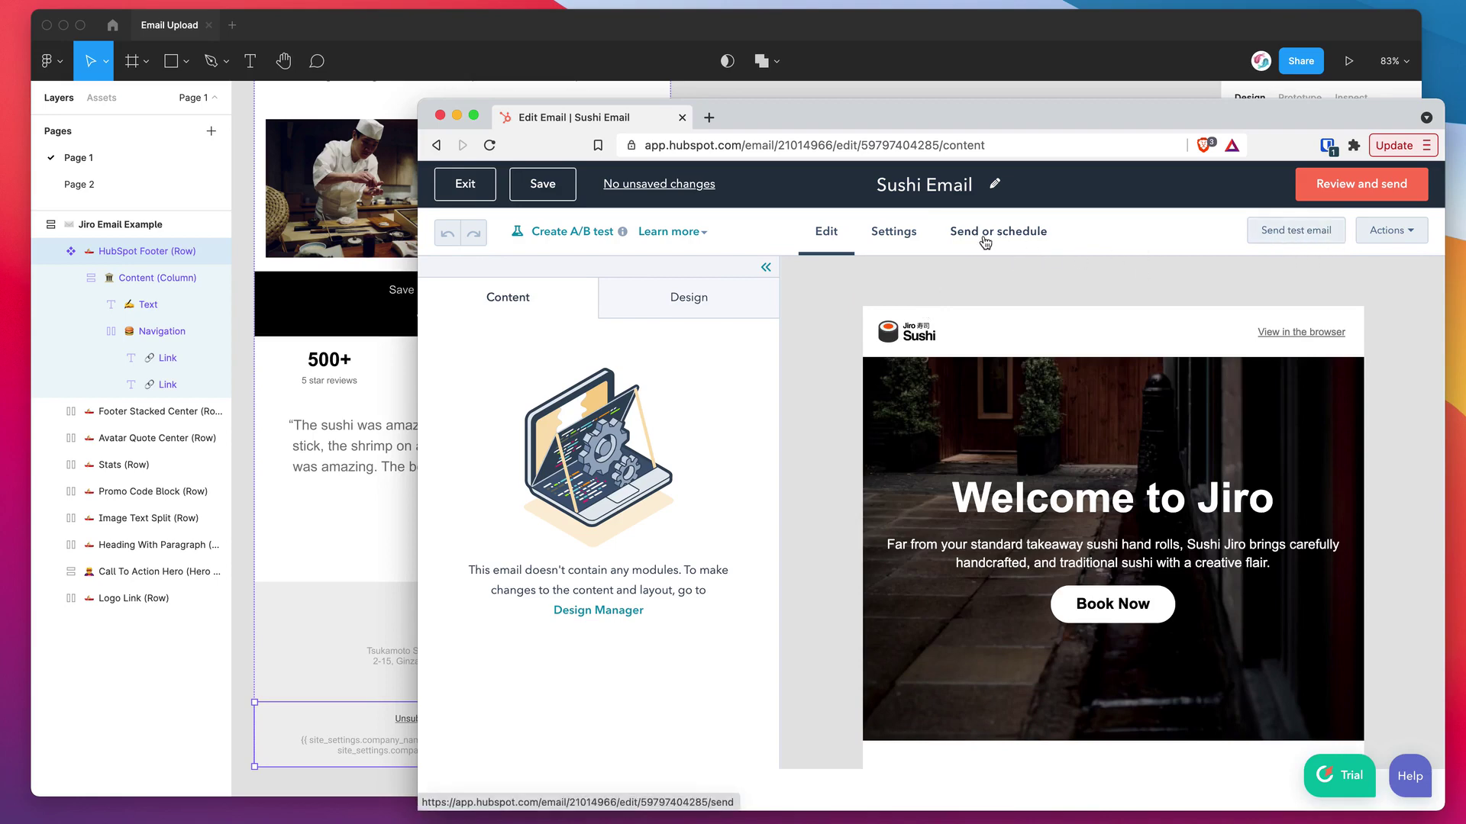
scroll(840, 302, down, 6)
scroll(832, 307, up, 6)
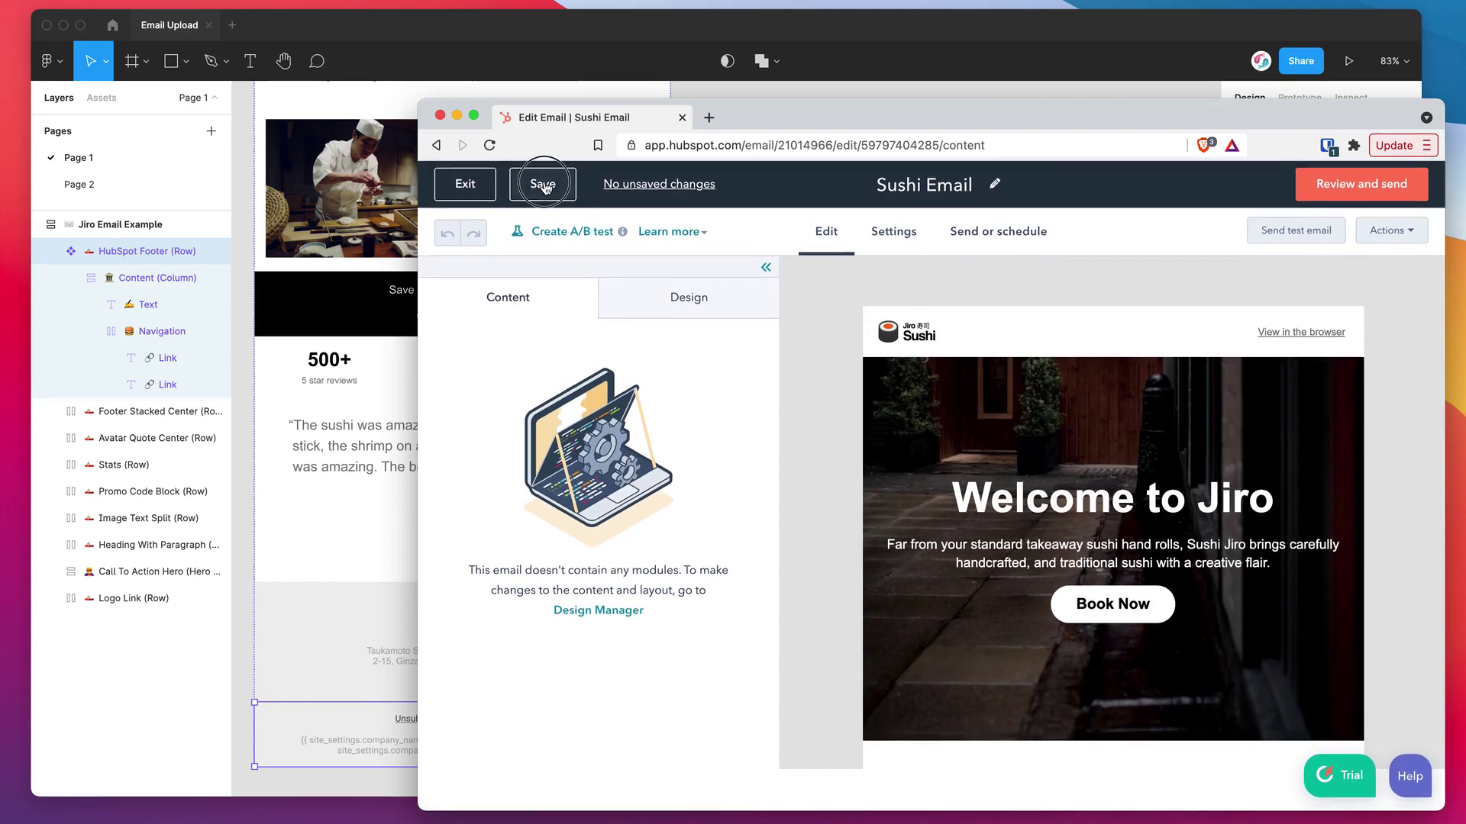
click(543, 184)
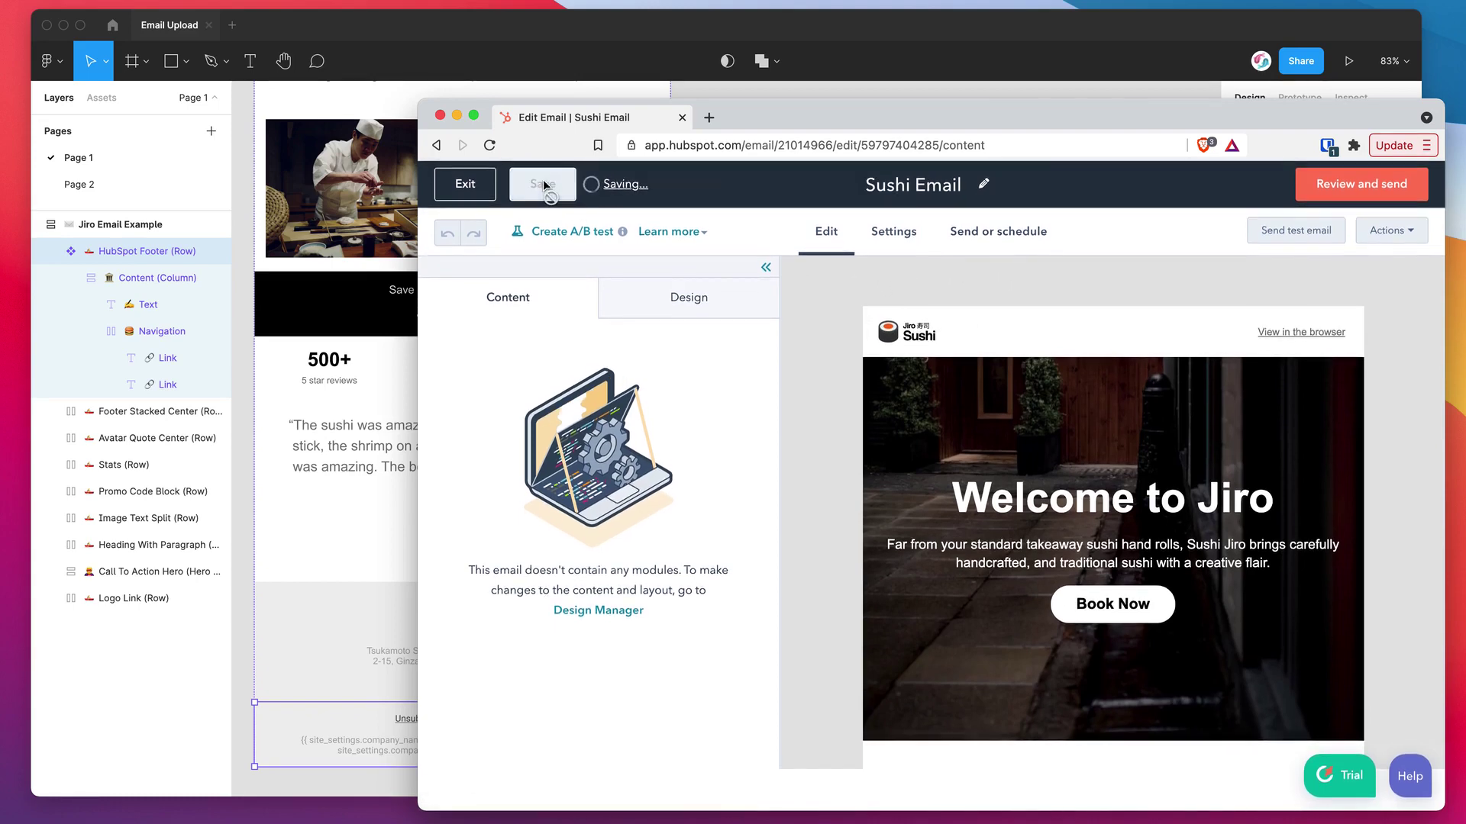
Step: Exit the email editor and go to Marketing > Files and Templates > Design Tools
click(465, 186)
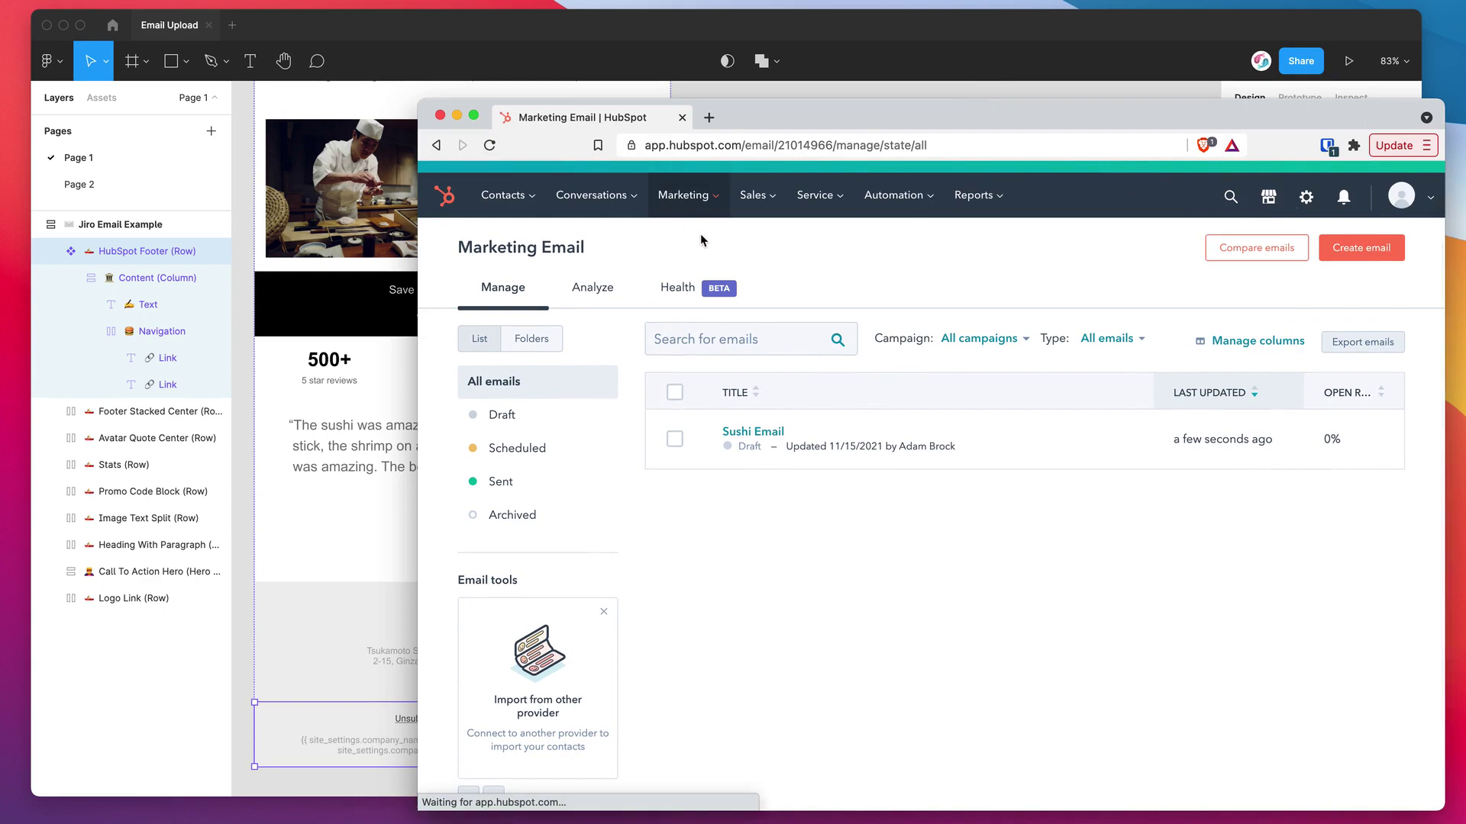
click(700, 193)
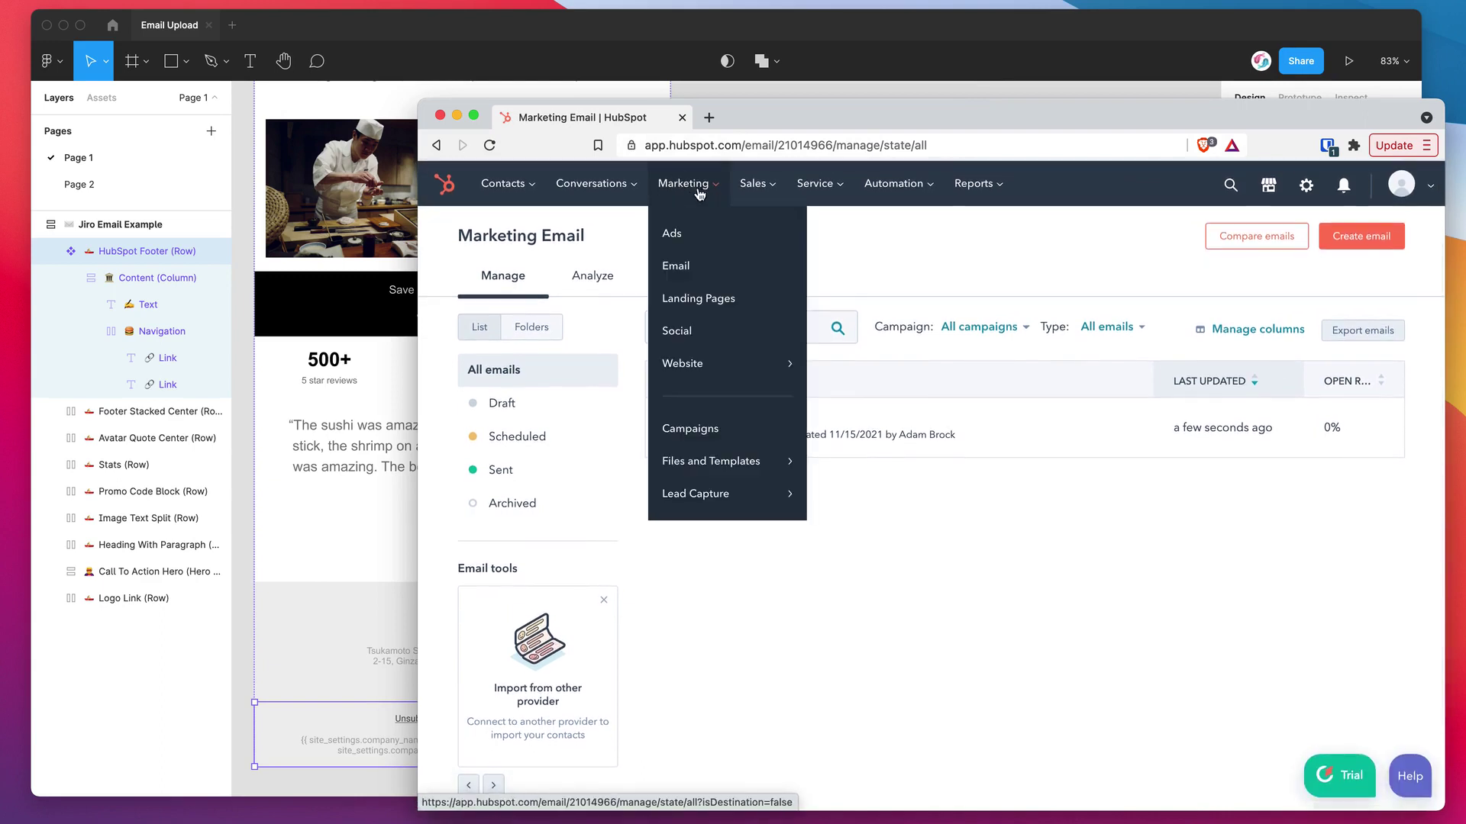
mouse_move(675, 468)
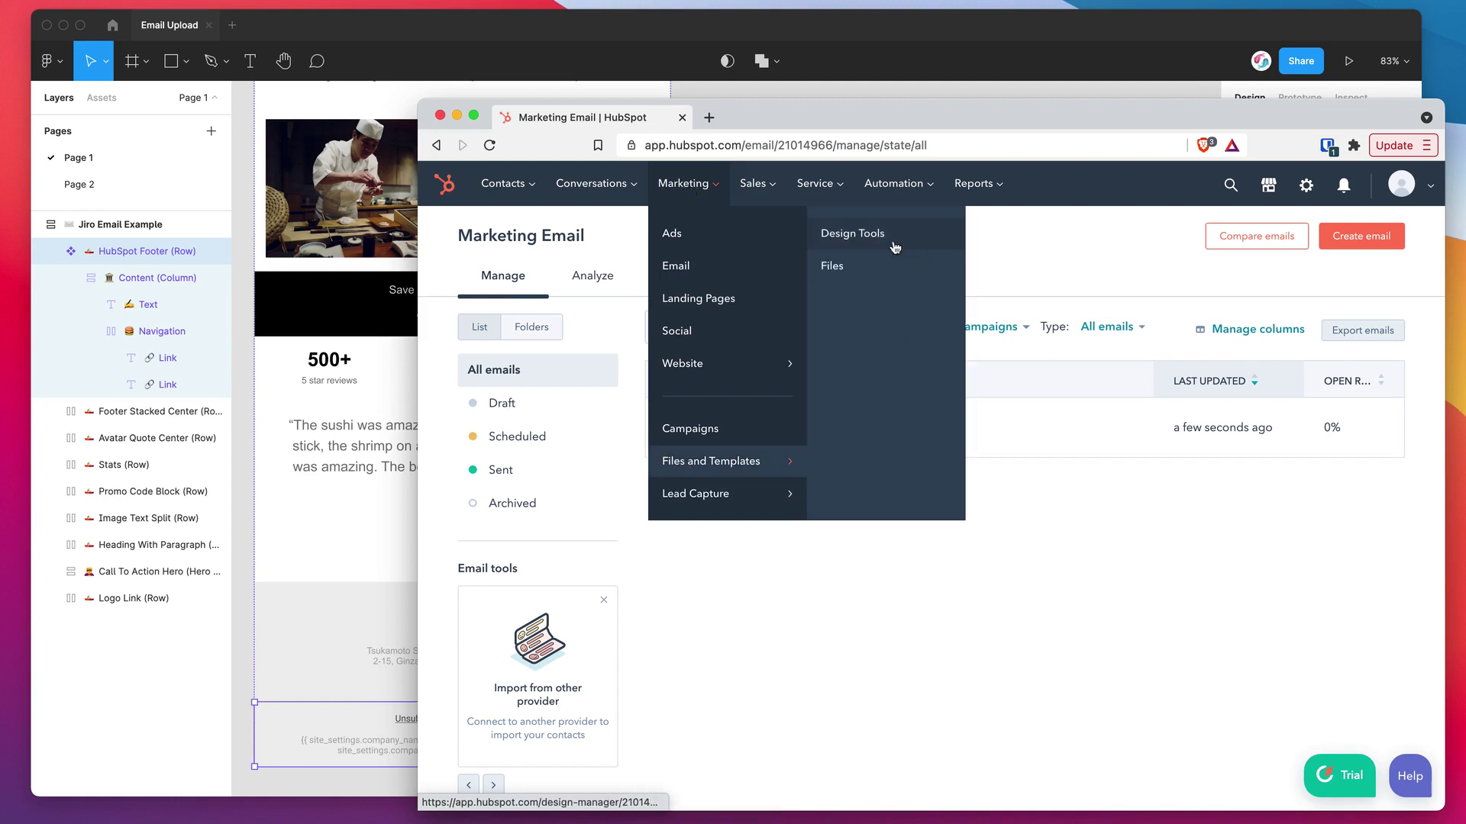
click(843, 236)
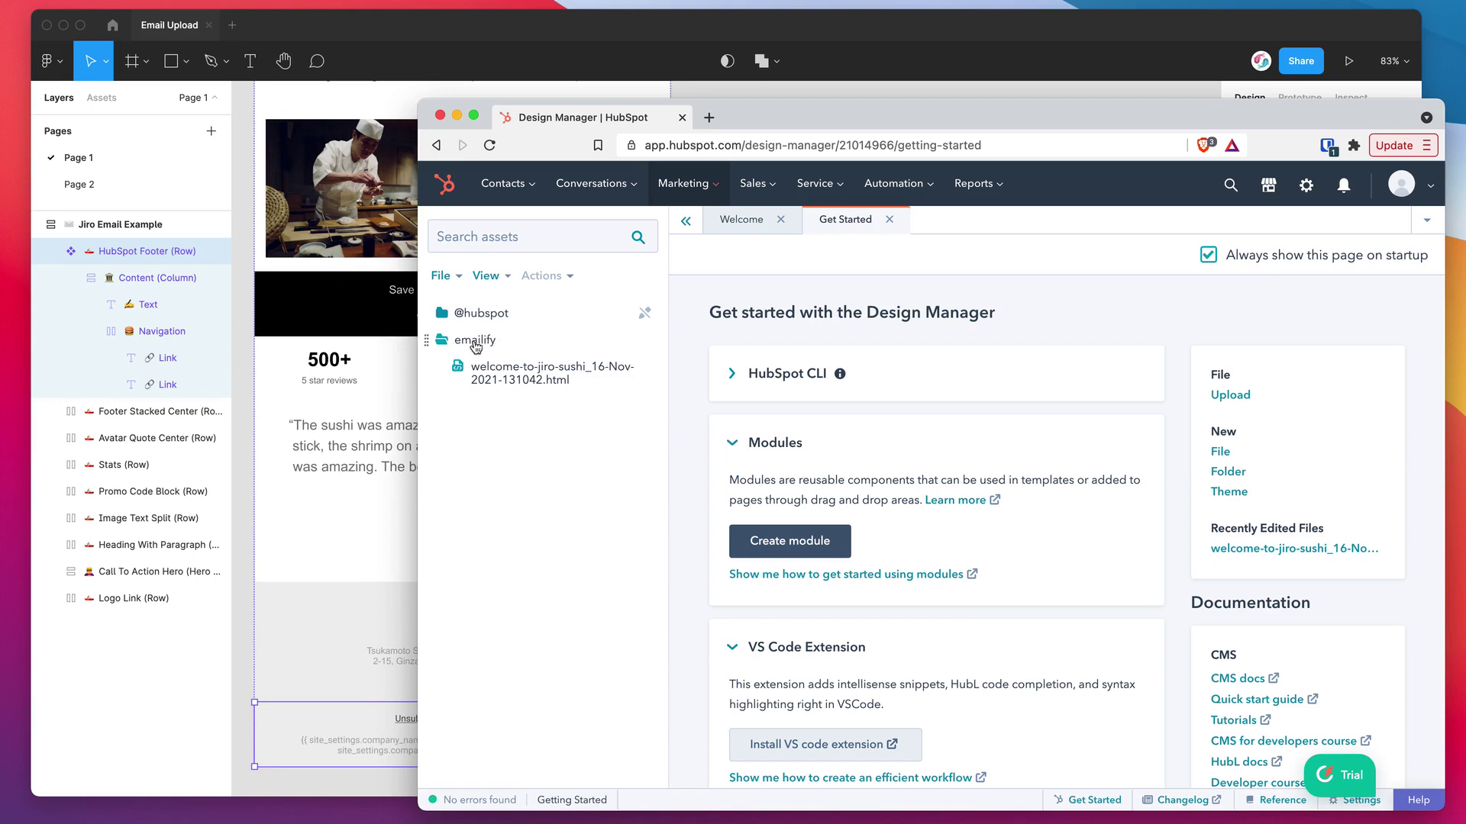
Step: Open welcome-to-jiro-sushi_16-Nov-2021-131042.html from the emailify folder in the code editor
click(539, 374)
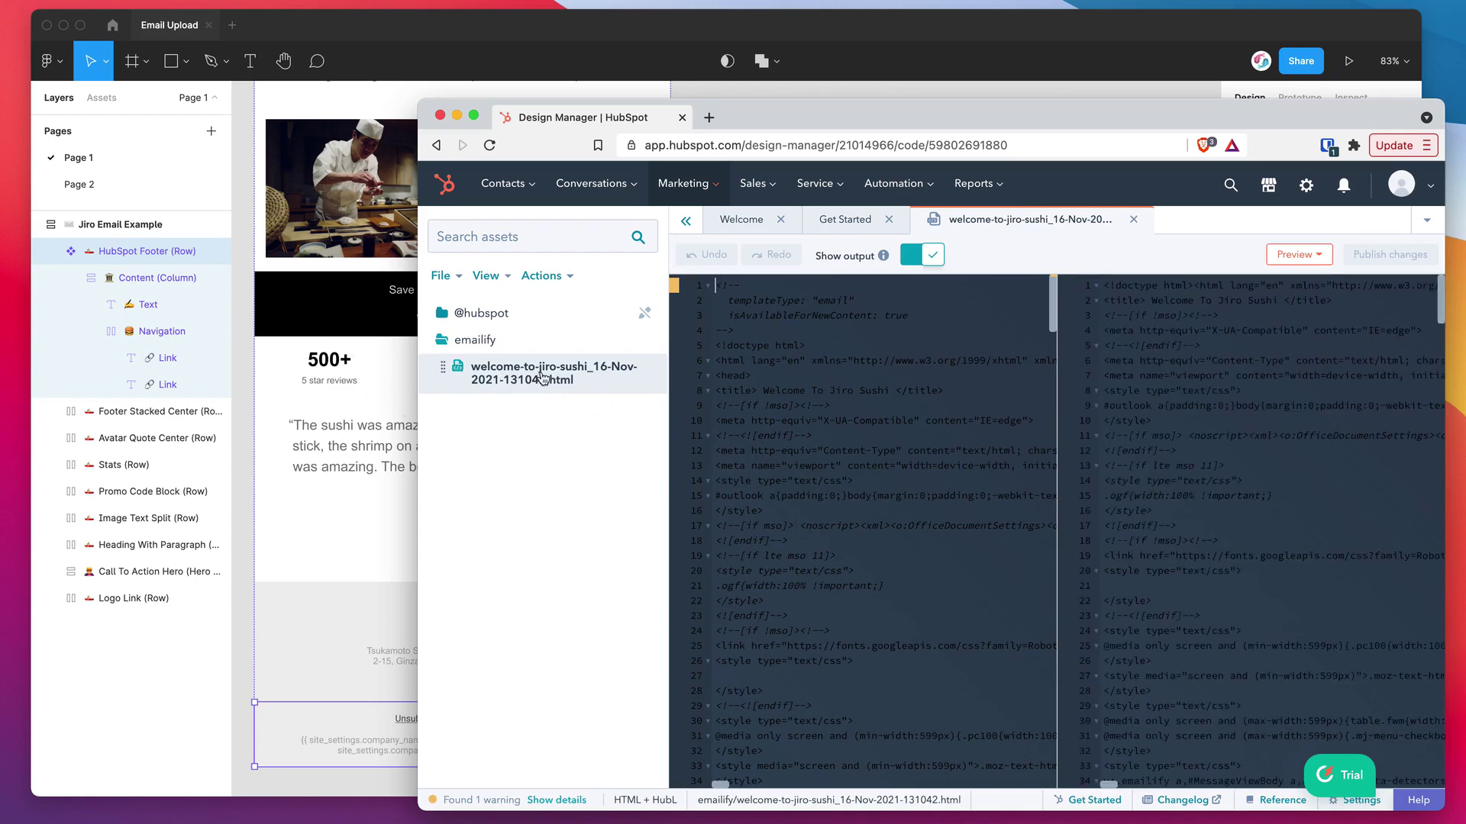
Step: Highlight and inspect the templateType: email declaration on line 2 of the template
drag(729, 302, 844, 301)
click(732, 301)
drag(732, 302, 839, 300)
double_click(836, 301)
click(736, 302)
mouse_move(718, 302)
mouse_down()
mouse_move(866, 300)
mouse_move(727, 300)
mouse_up()
click(866, 301)
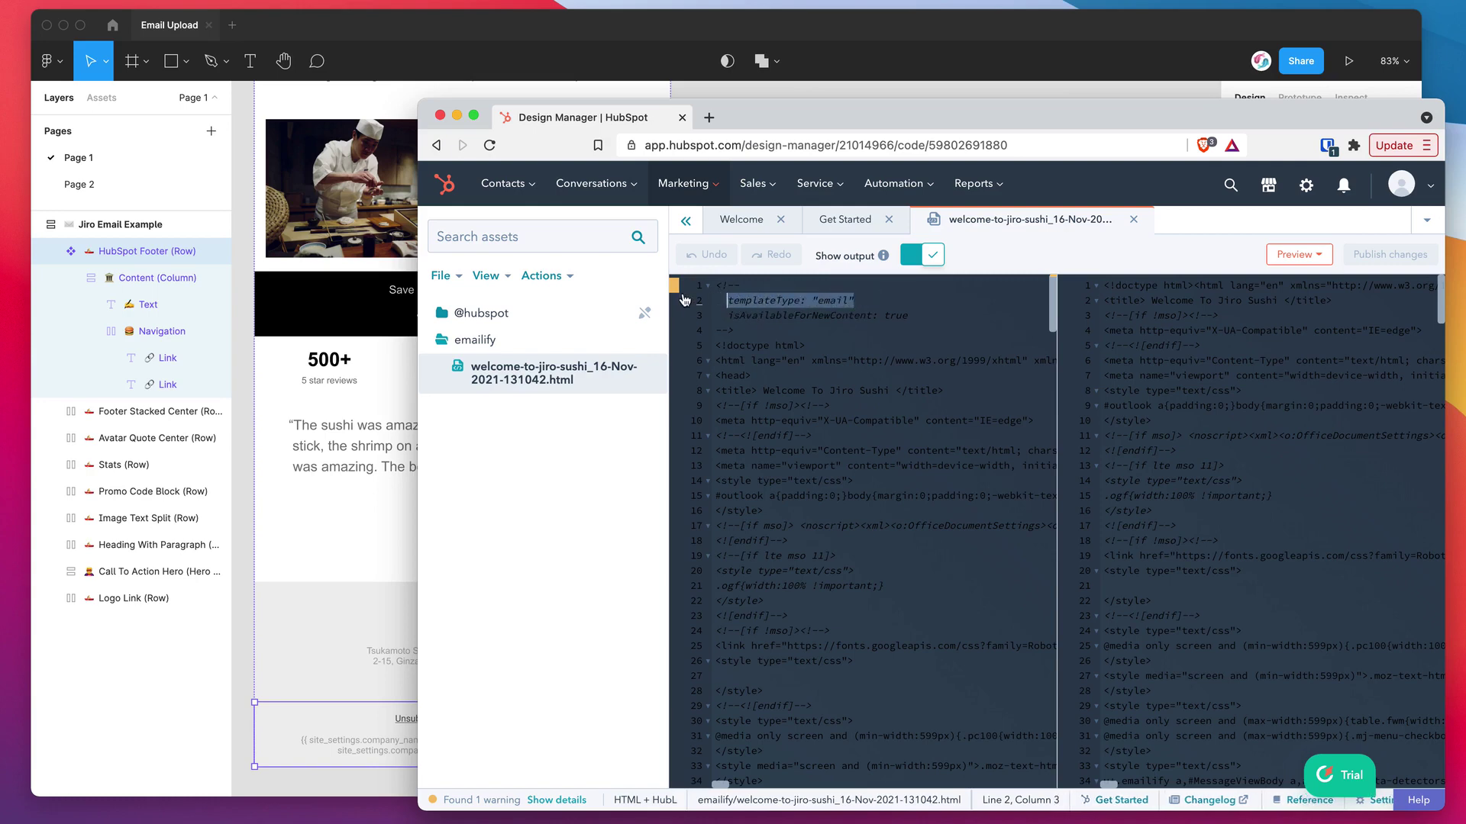
click(727, 301)
drag(727, 300, 866, 301)
click(865, 300)
mouse_move(682, 184)
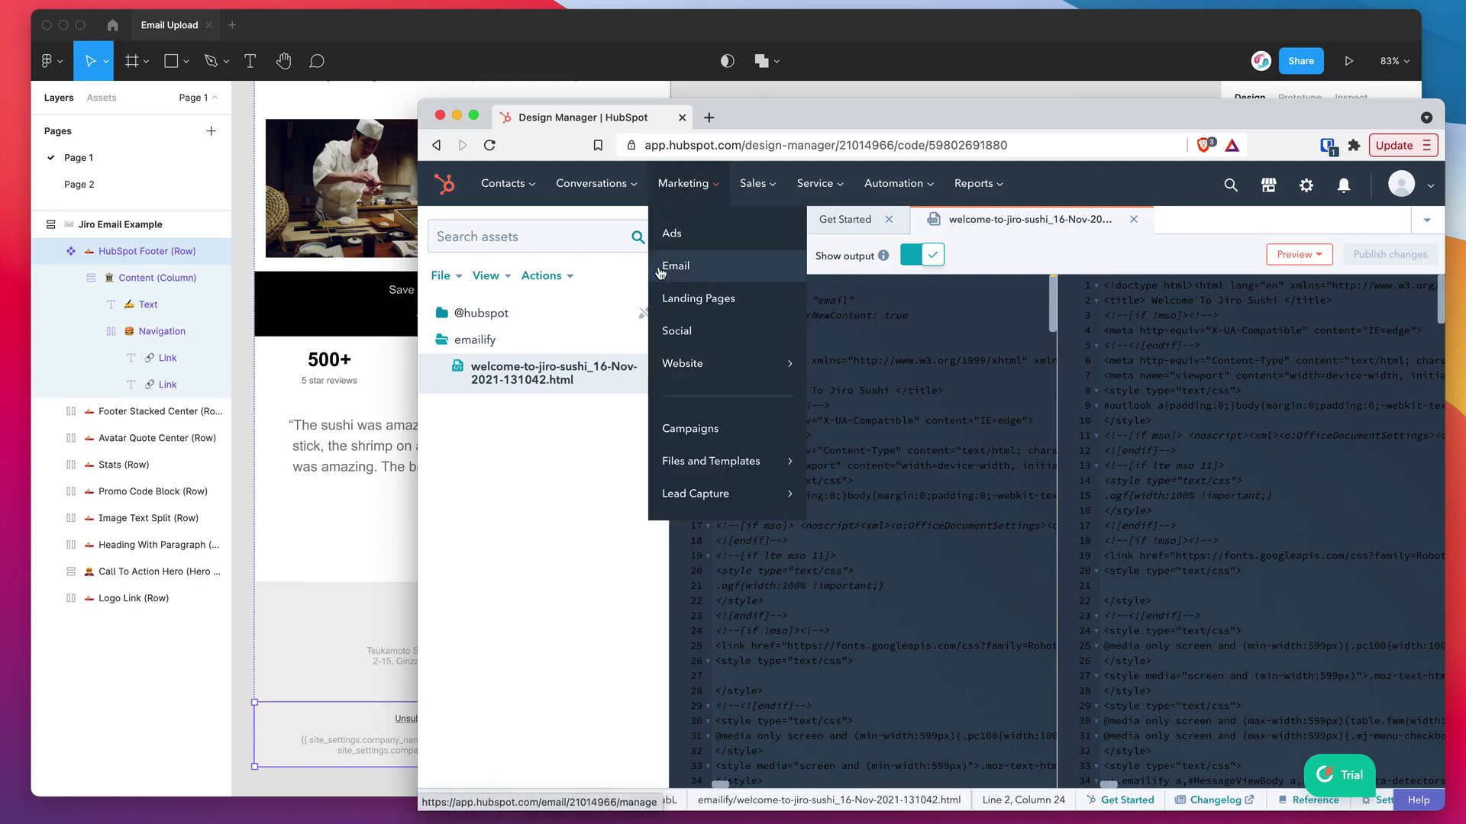
double_click(831, 300)
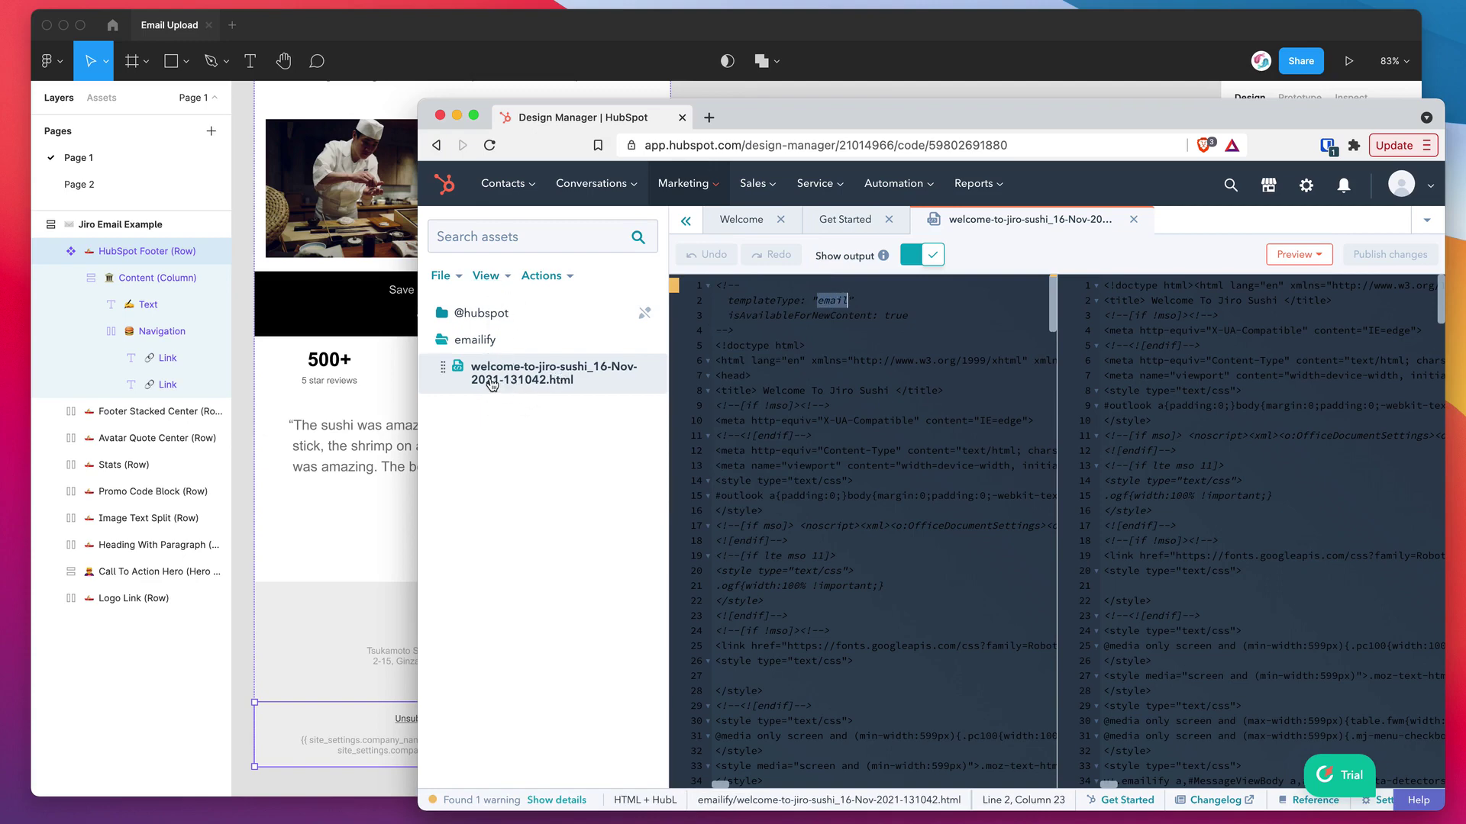
mouse_move(697, 191)
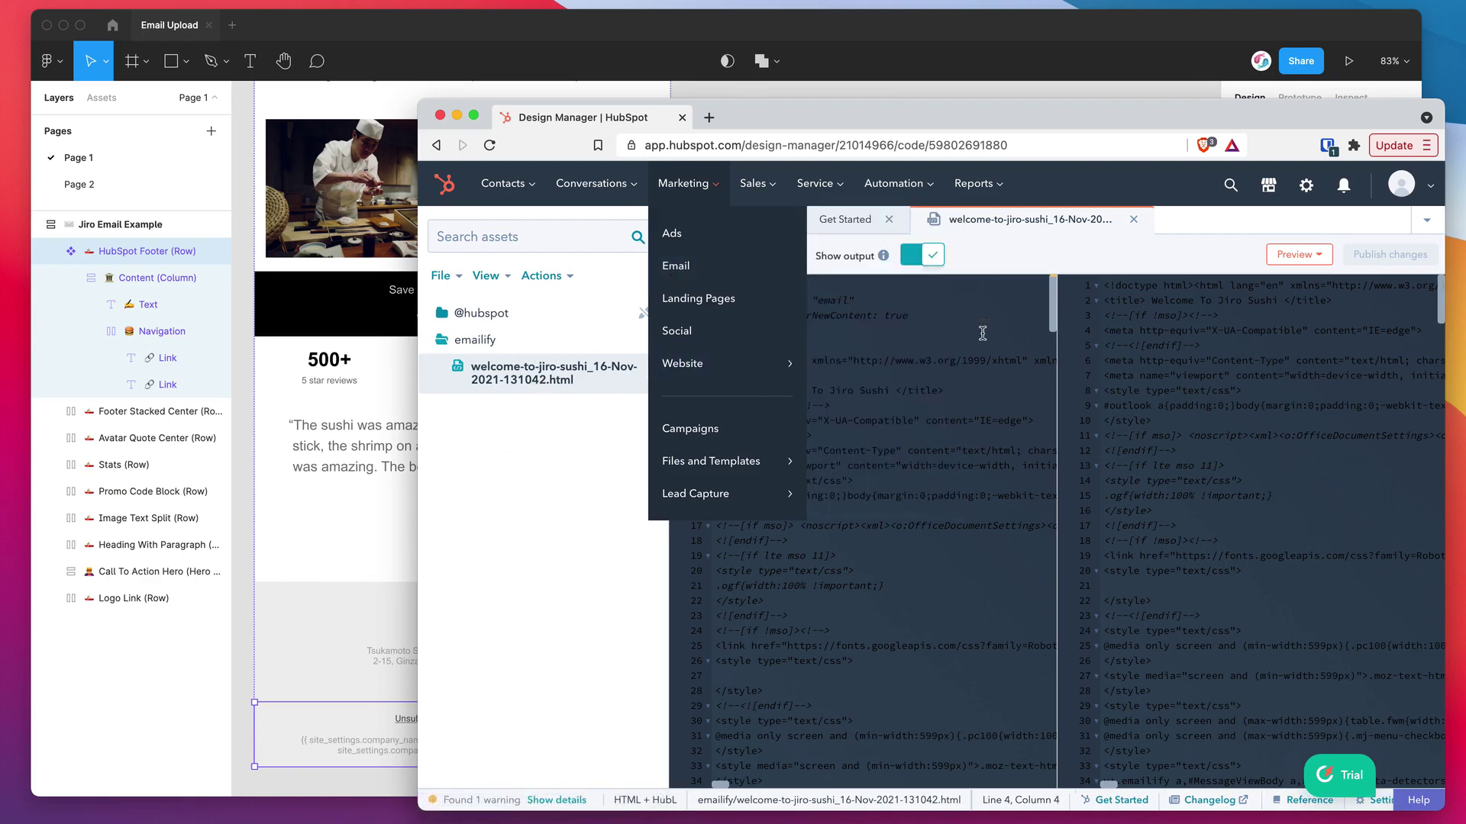
click(918, 333)
Step: Scroll through the template code and back, placing the caret on line 4
scroll(847, 389, down, 6)
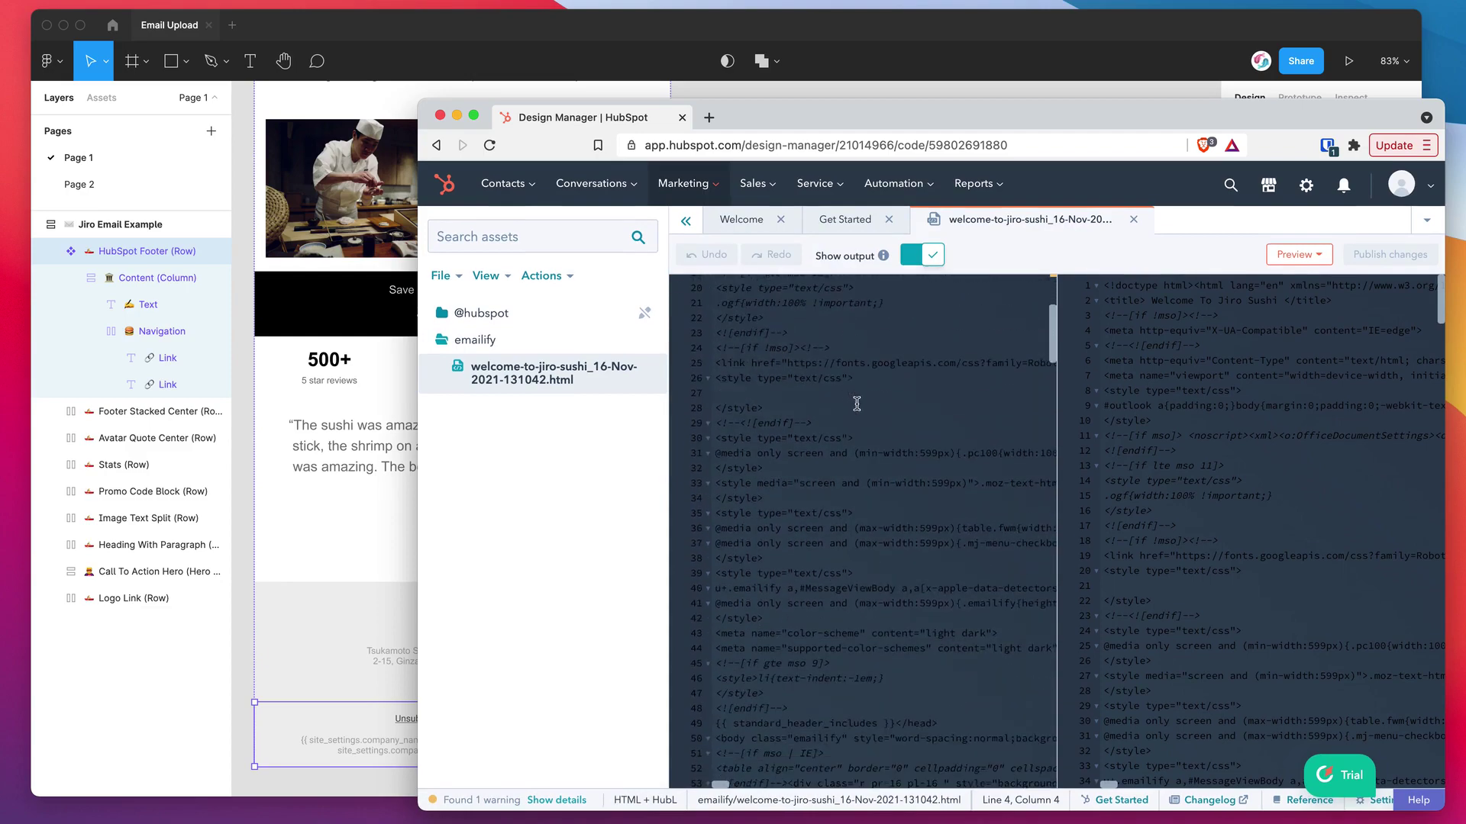
scroll(845, 392, down, 20)
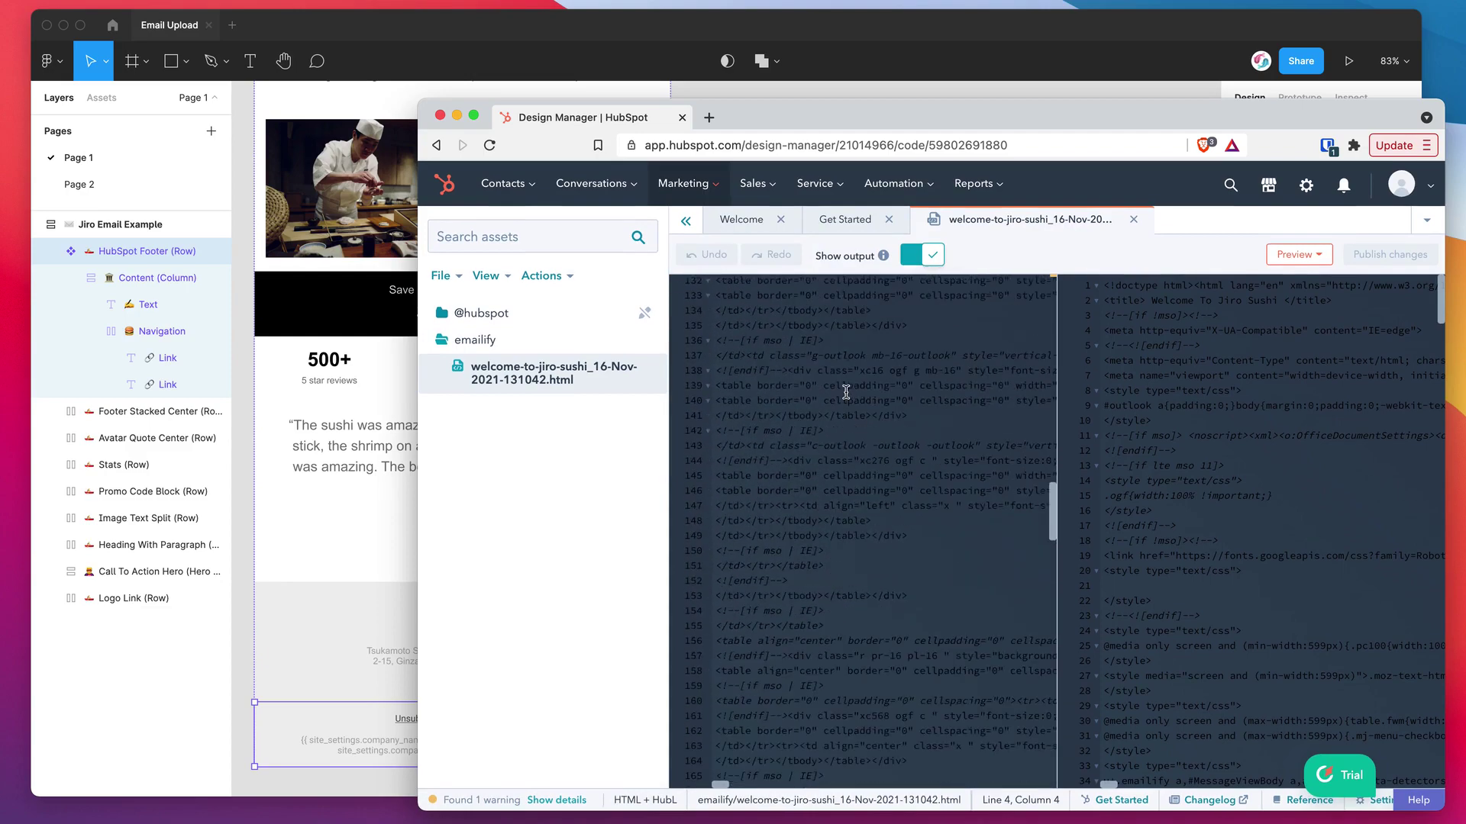
scroll(846, 392, down, 20)
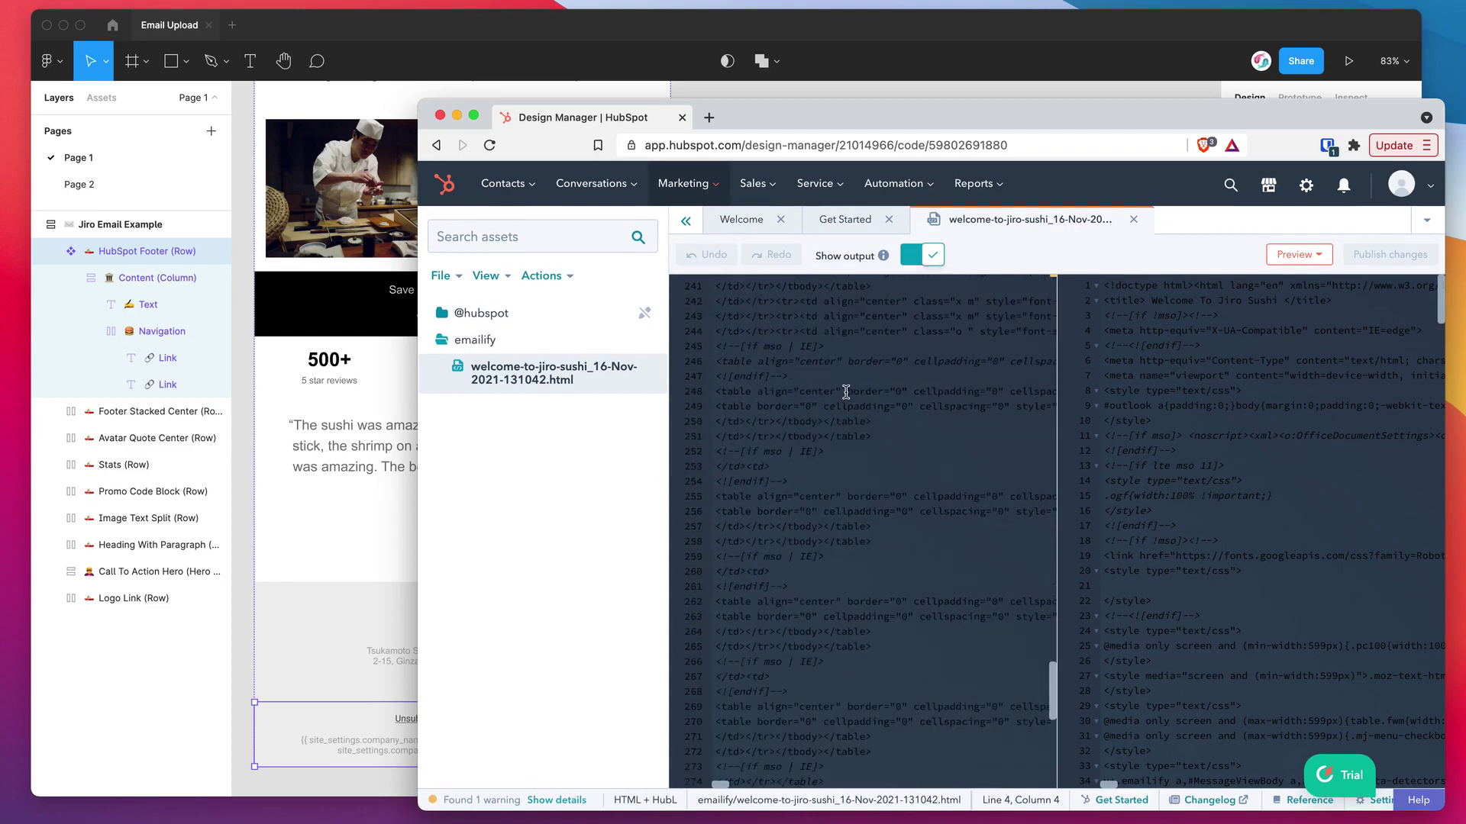
scroll(846, 392, up, 20)
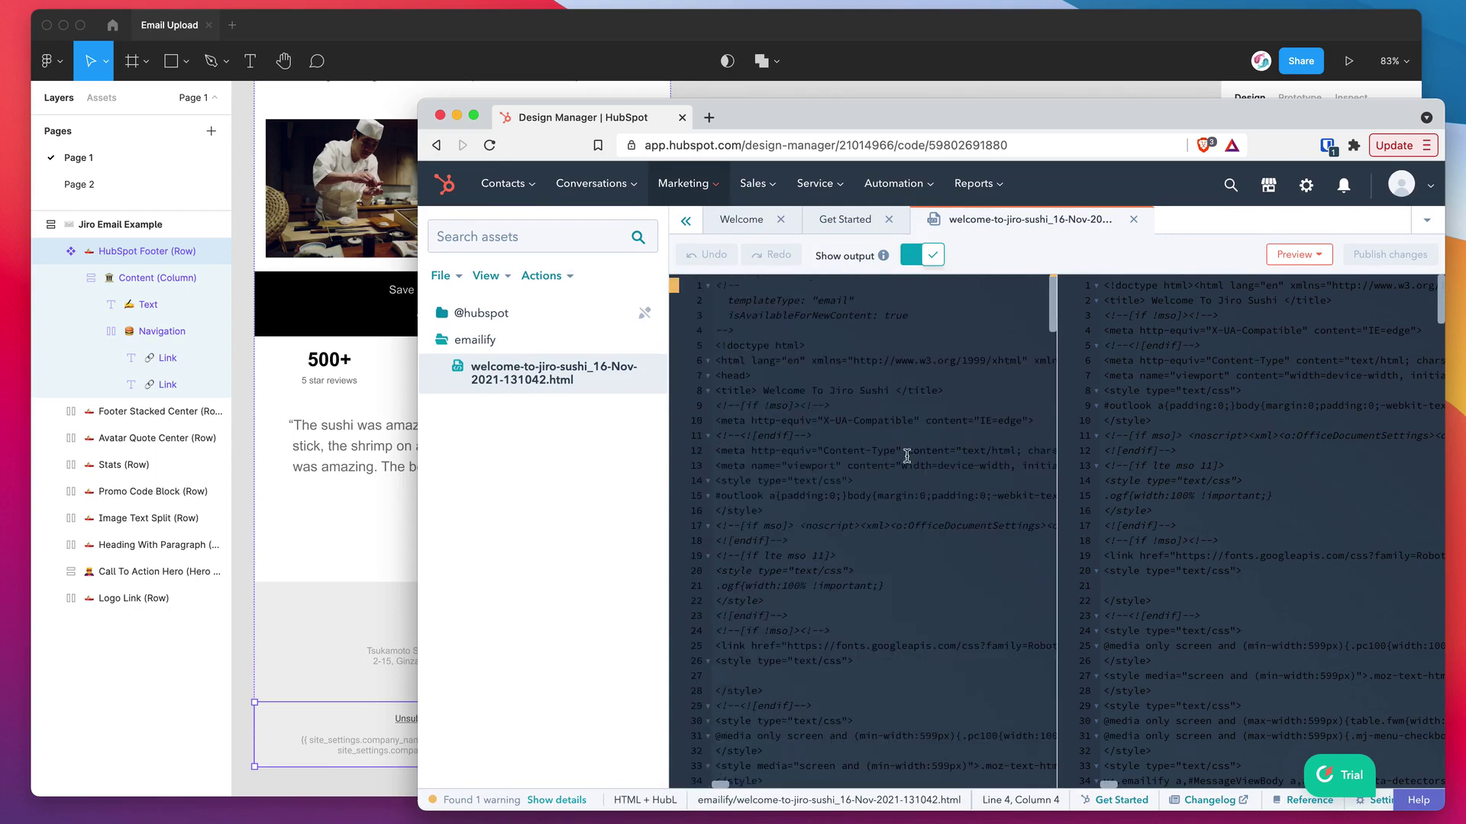
click(794, 329)
Step: Close the welcome-to-jiro-sushi template's editor tab, leaving the Get started page showing
right_click(544, 372)
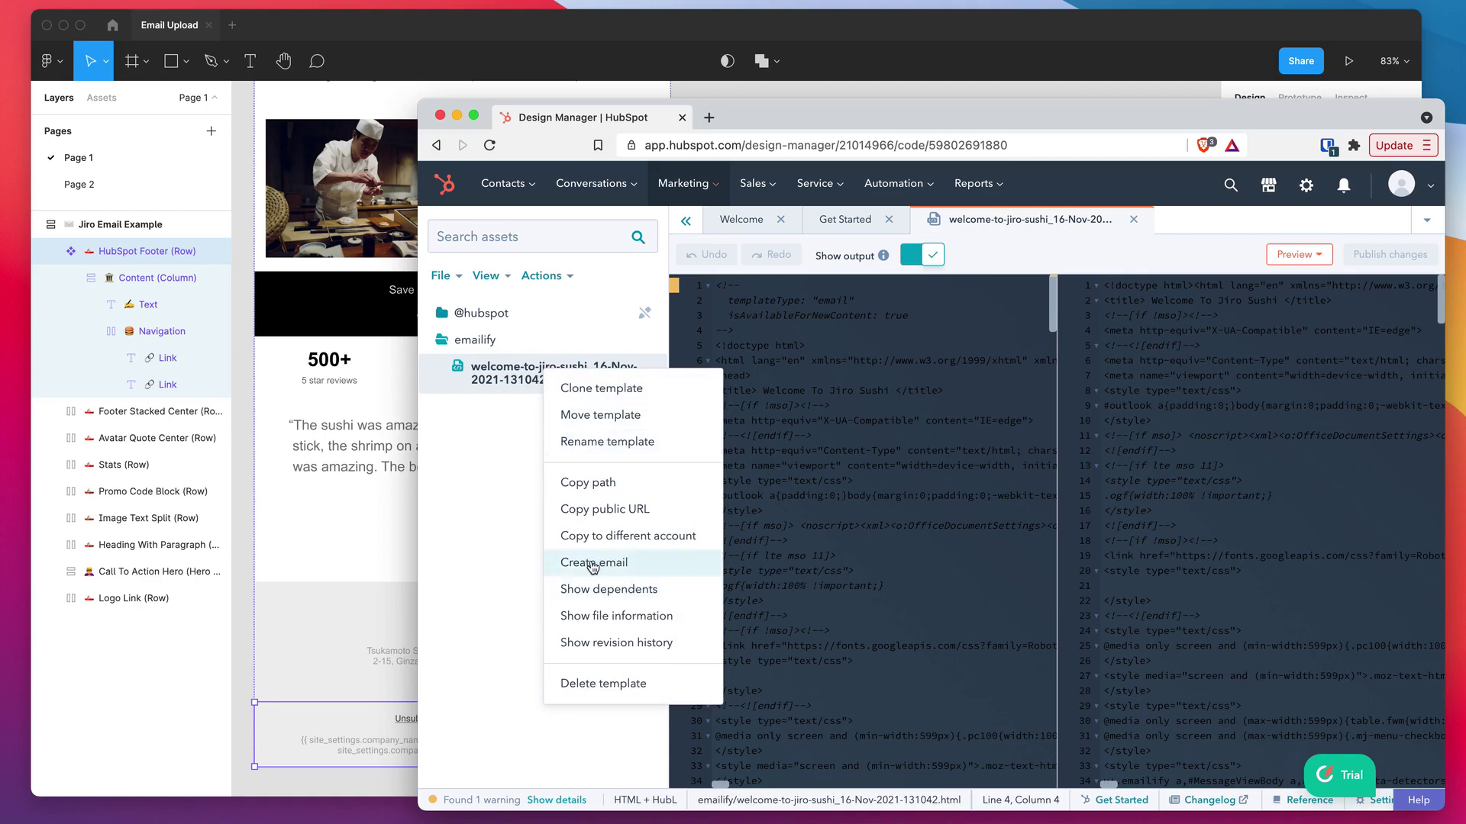
click(502, 536)
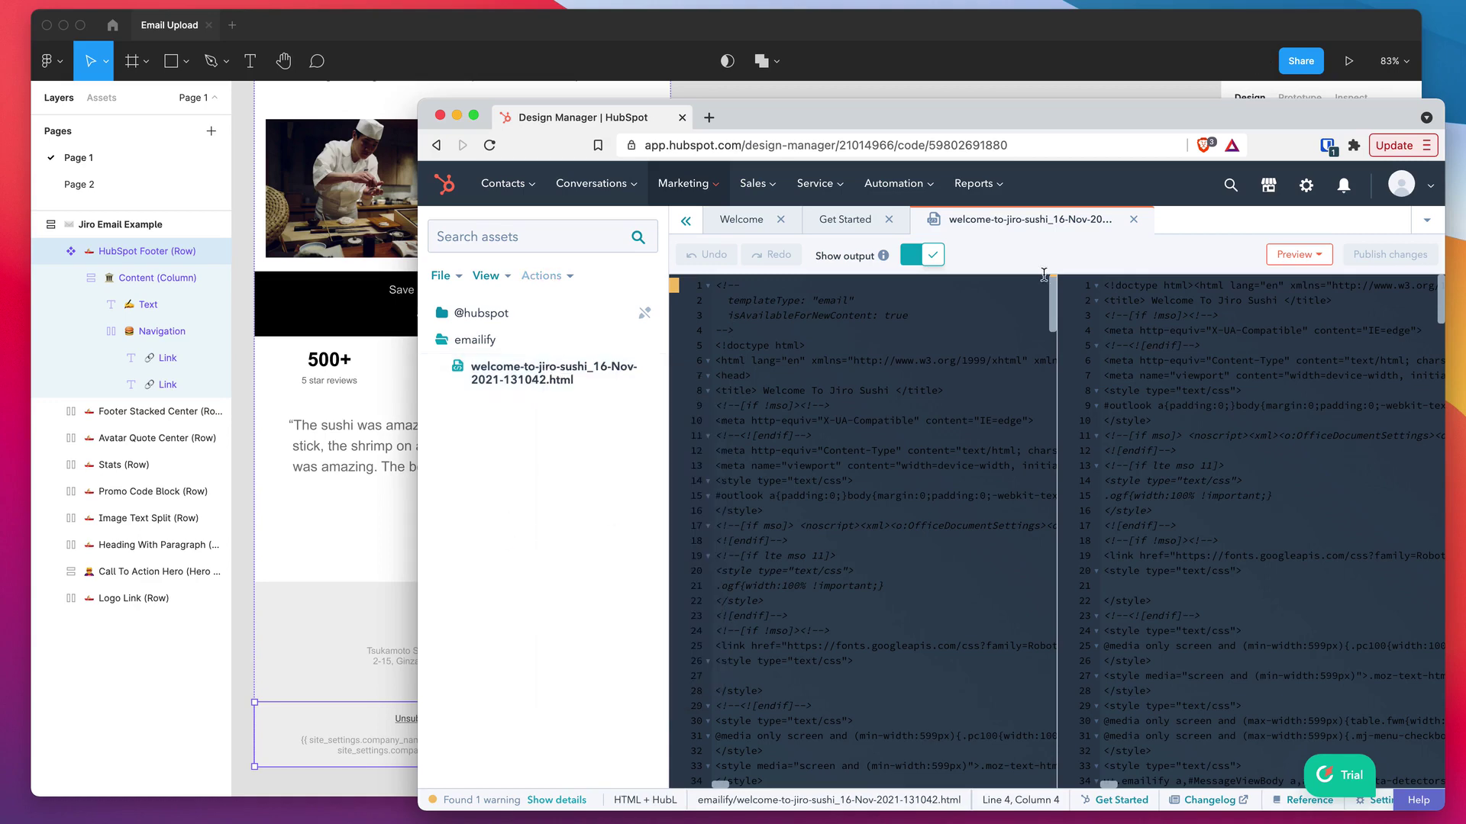
click(1132, 220)
click(698, 188)
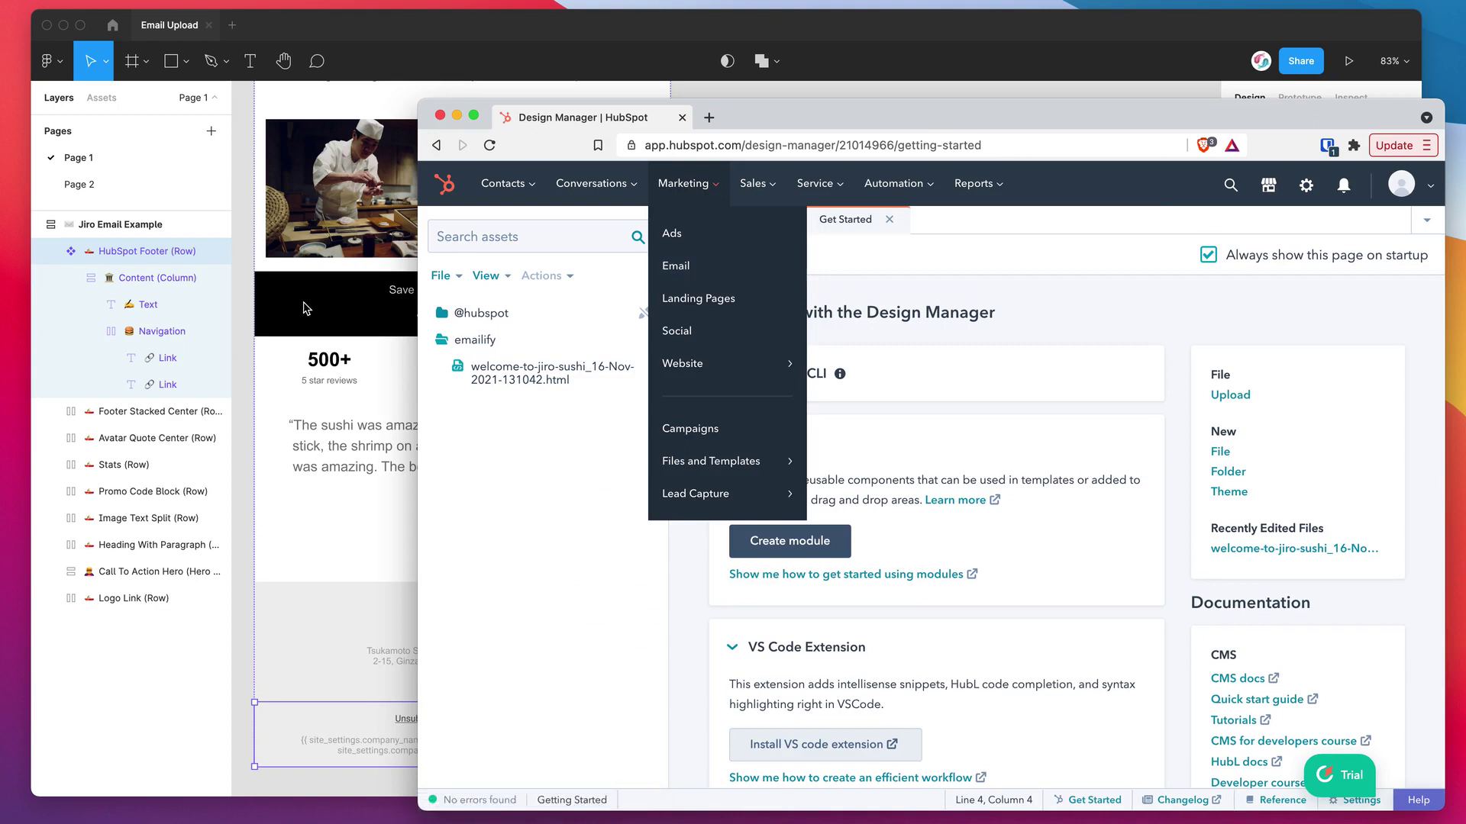
click(858, 261)
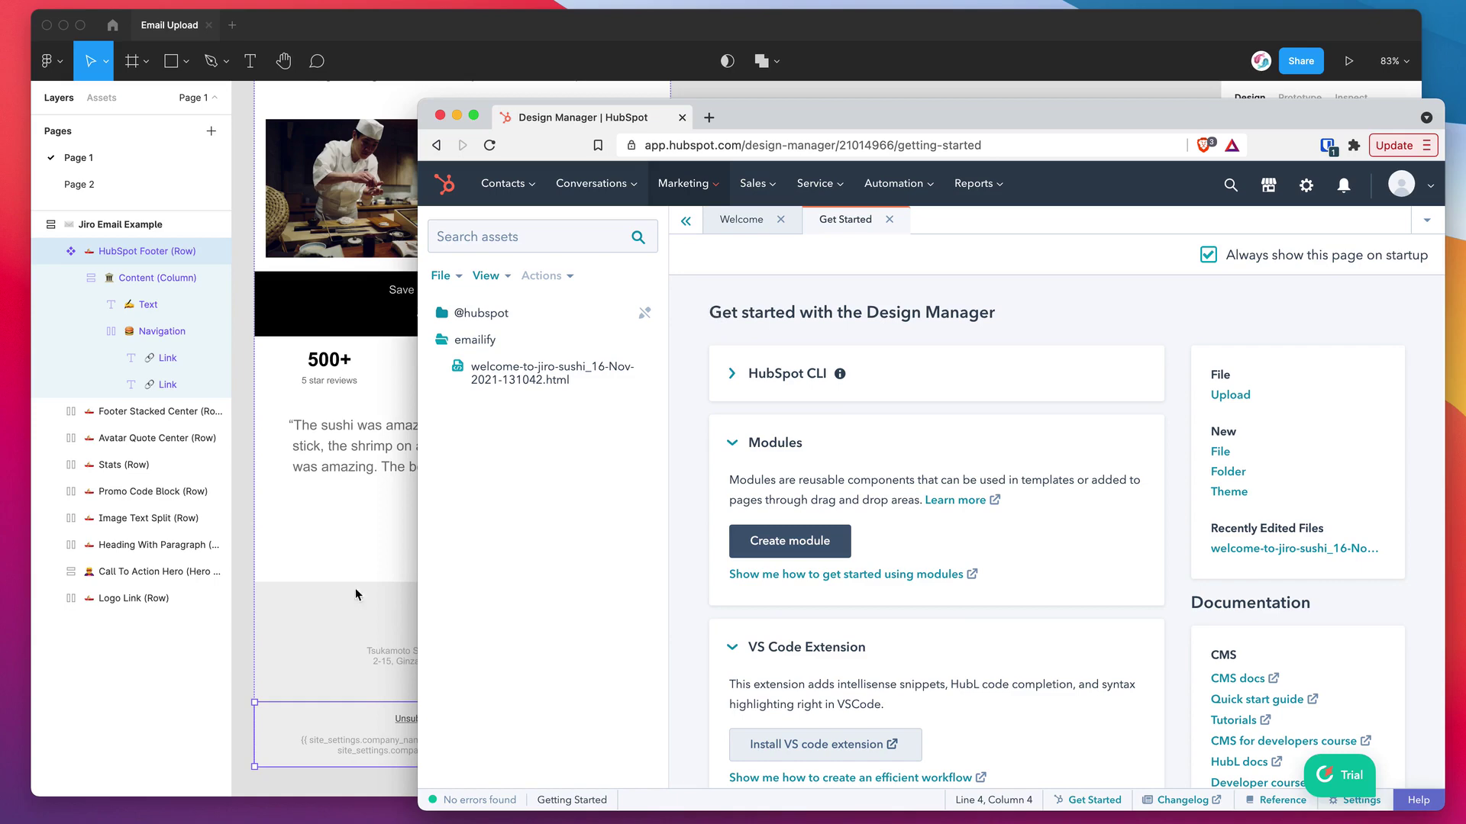
Step: Return to the Figma design and close Emailify's HubSpot upload confirmation
click(367, 628)
scroll(382, 648, down, 4)
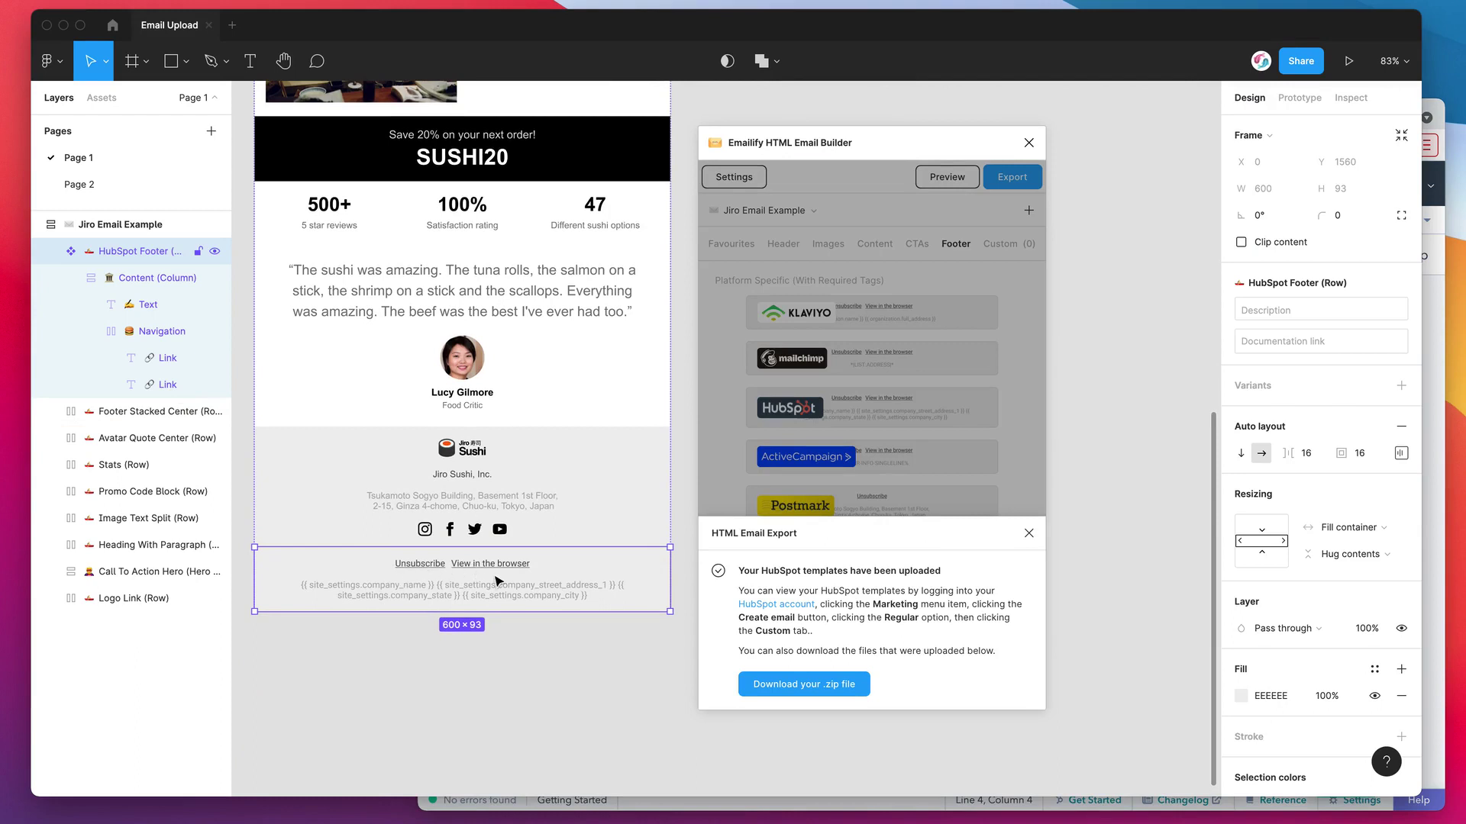
click(845, 458)
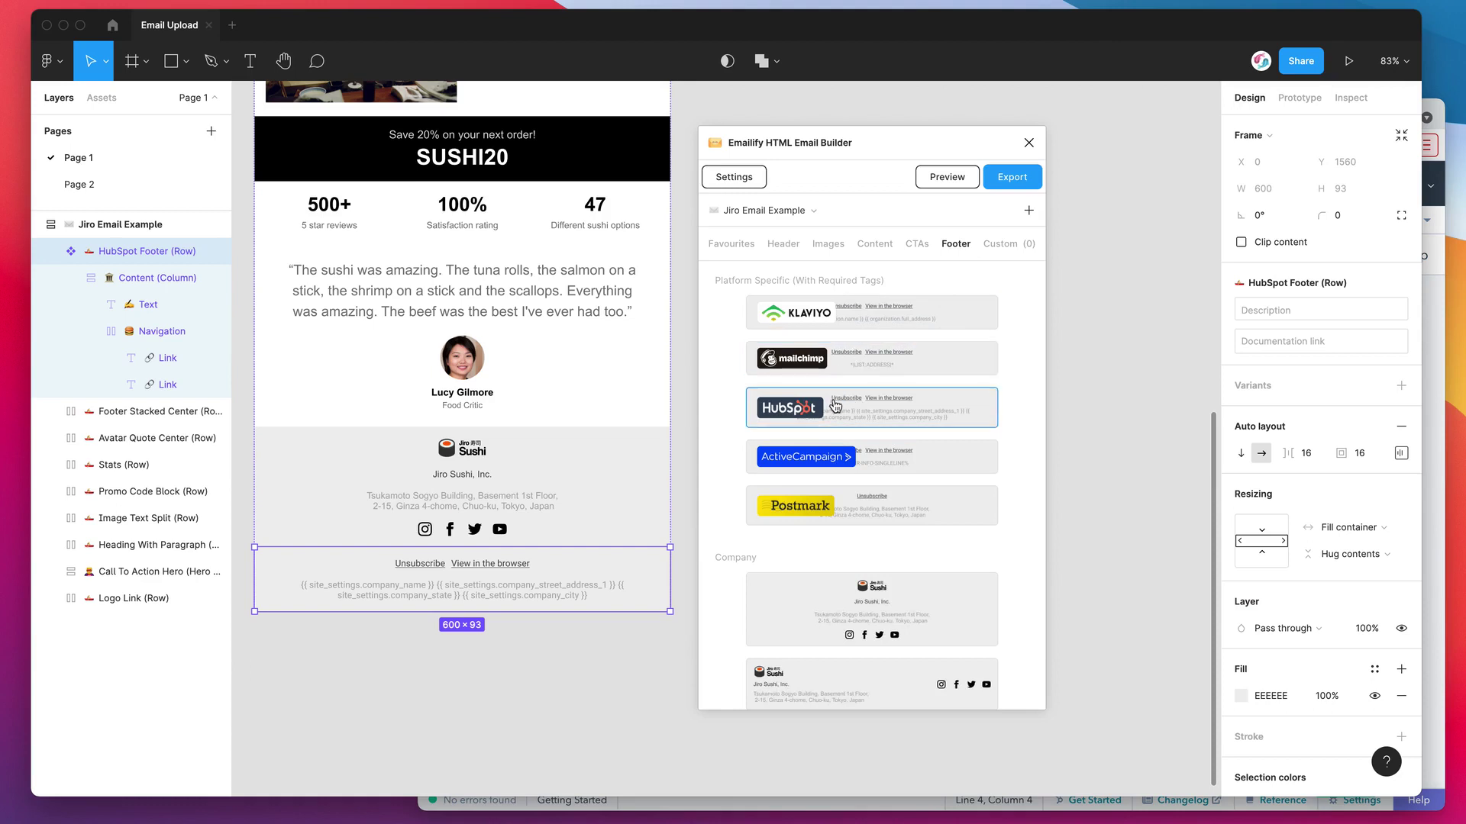
Step: Inspect the HubSpot footer's column, address text, Unsubscribe link and address placeholders, then select the footer row
click(422, 564)
click(425, 564)
click(422, 568)
click(425, 584)
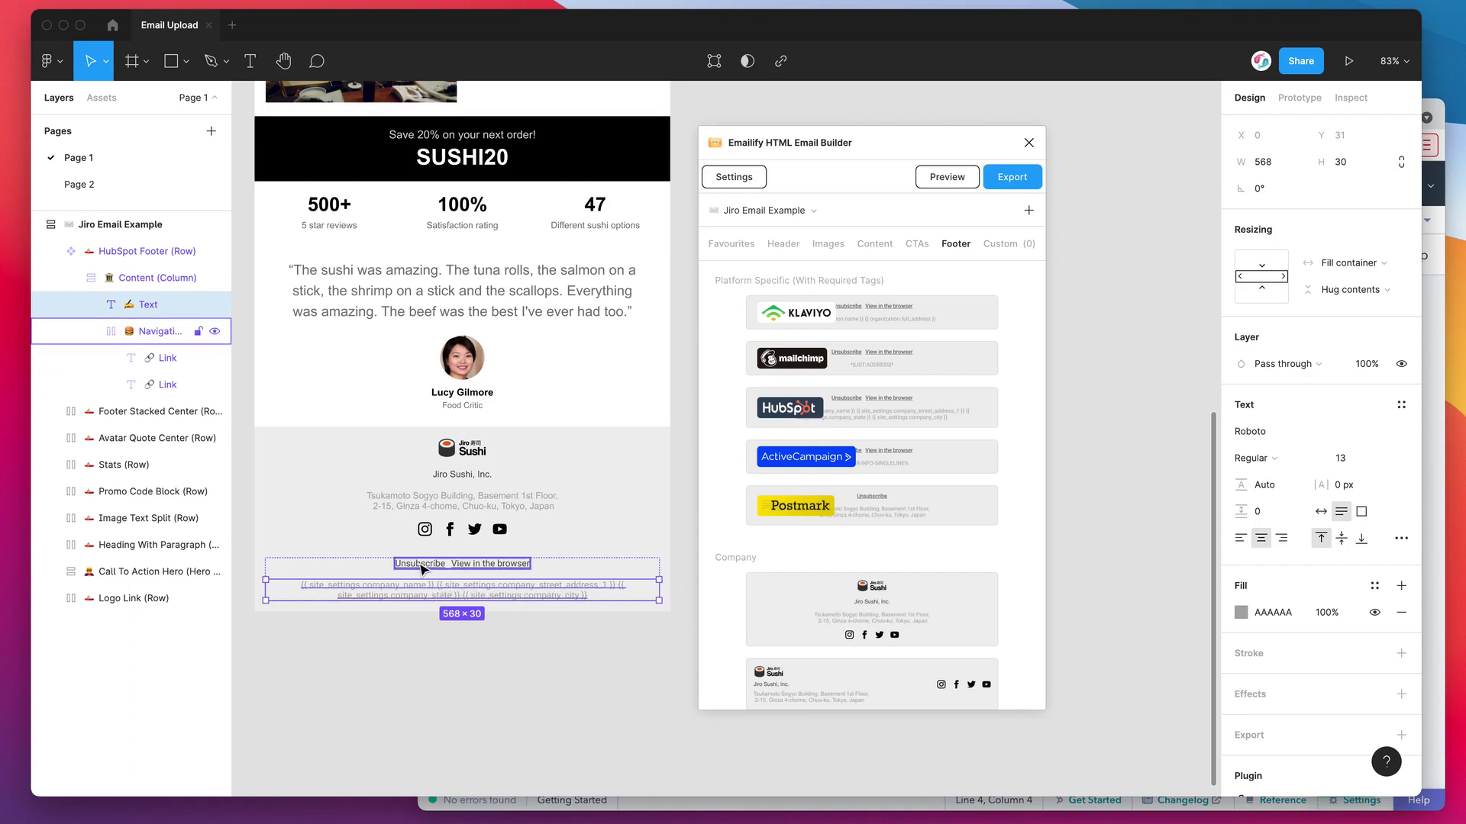
click(412, 568)
click(412, 569)
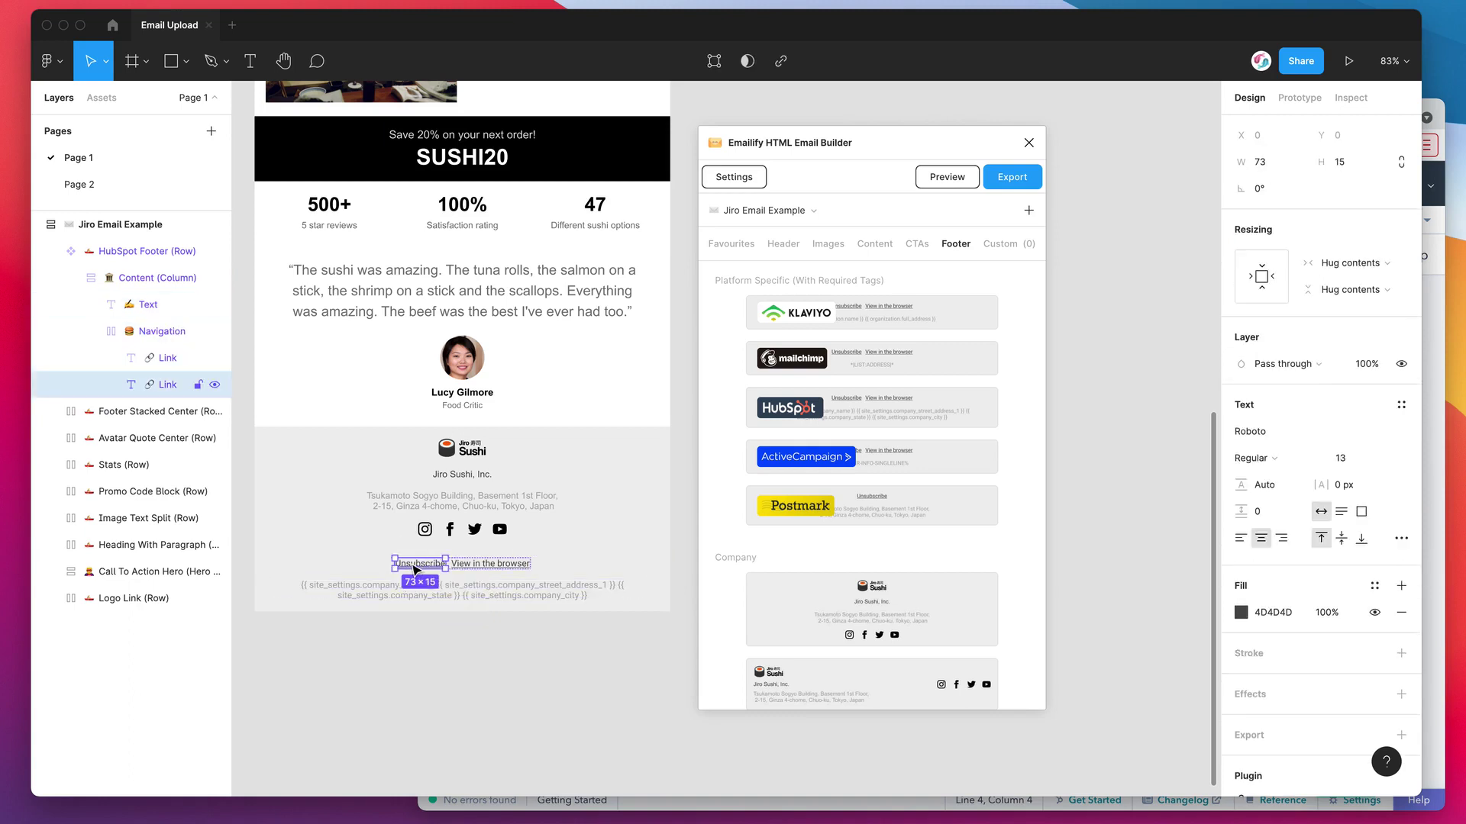
click(462, 584)
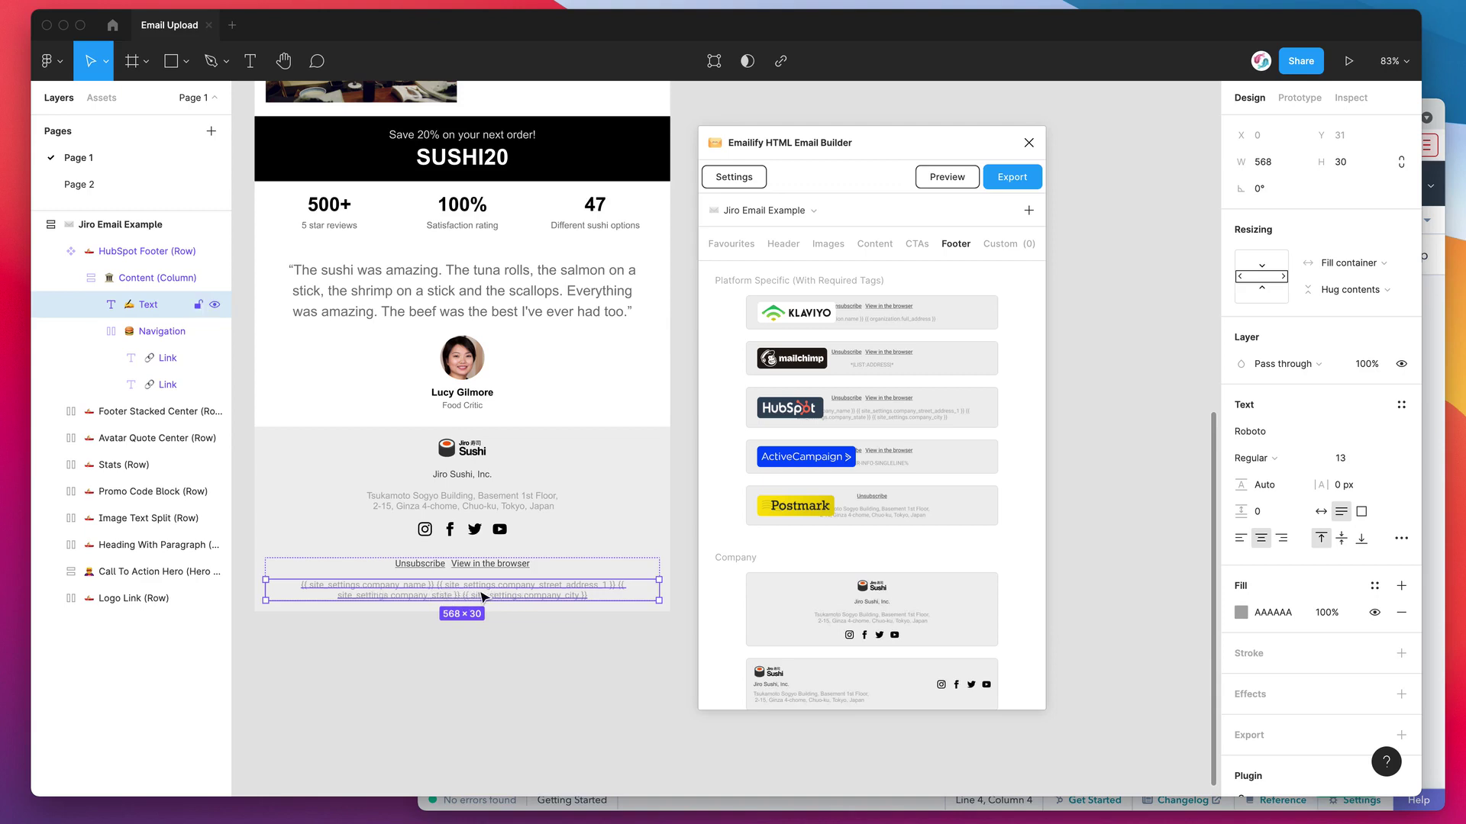
scroll(482, 597, up, 2)
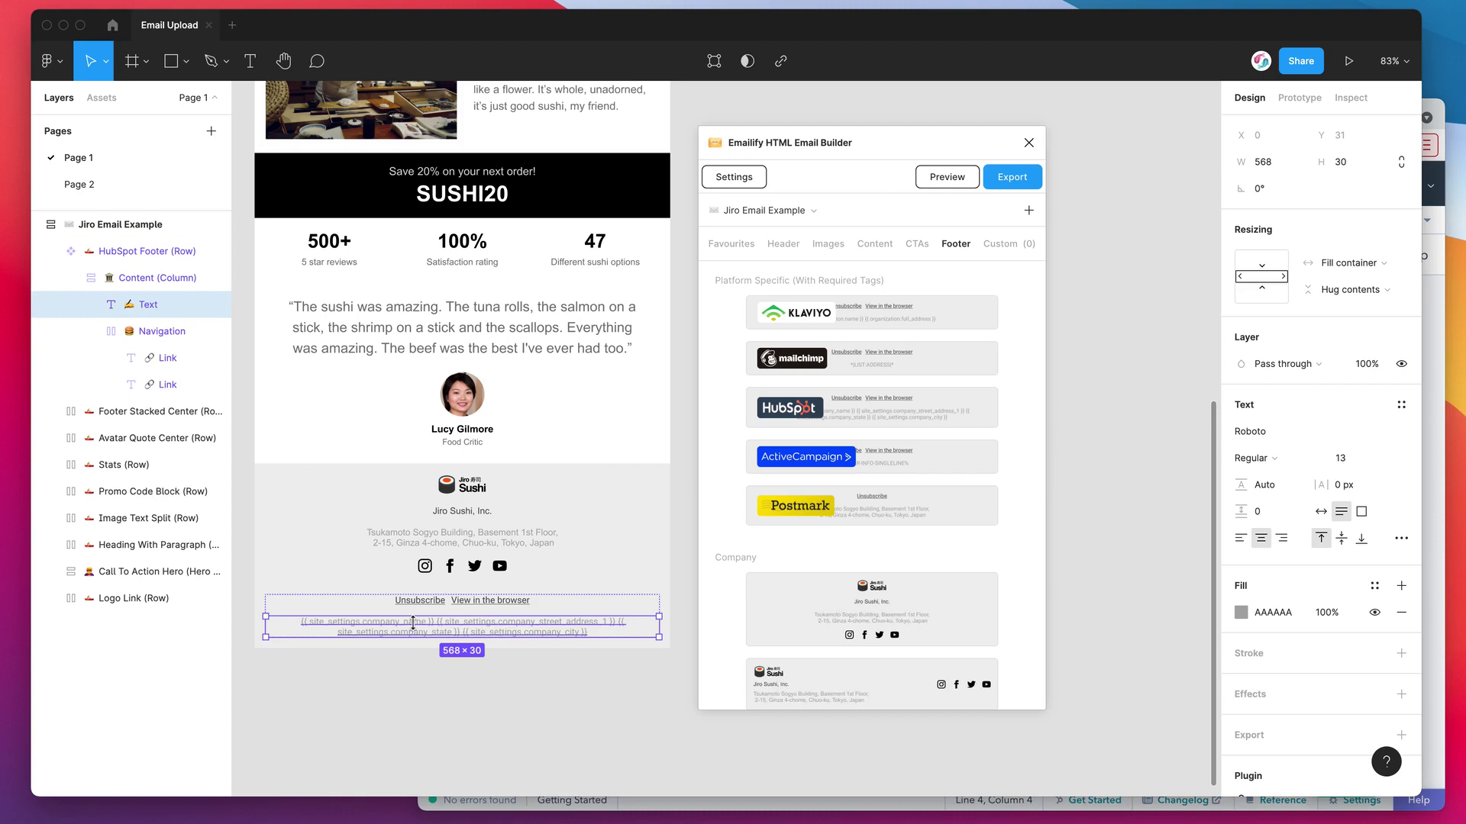
click(547, 594)
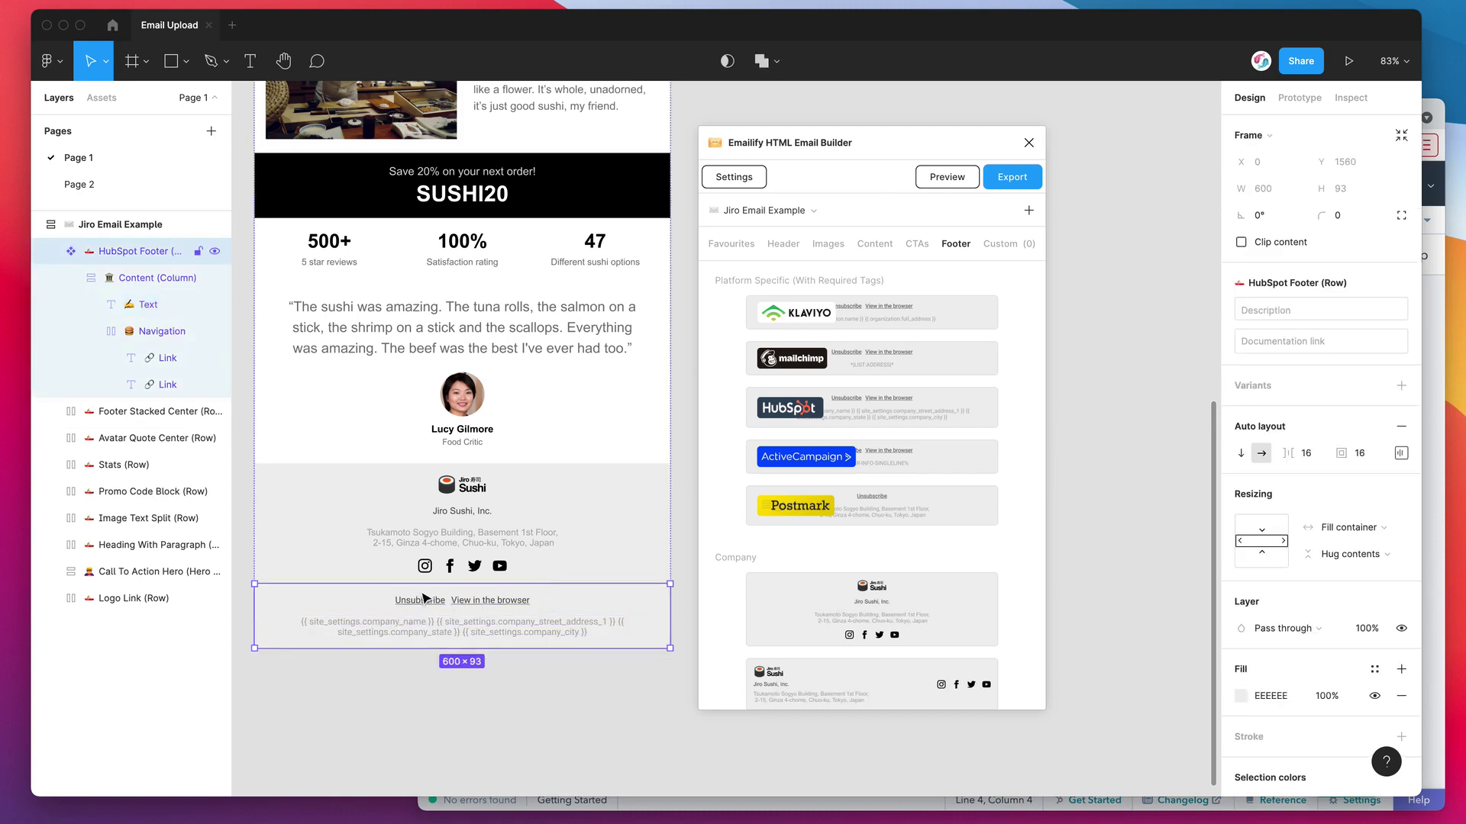
Step: Remove the extra HubSpot footer so only one copy remains in the email
click(830, 410)
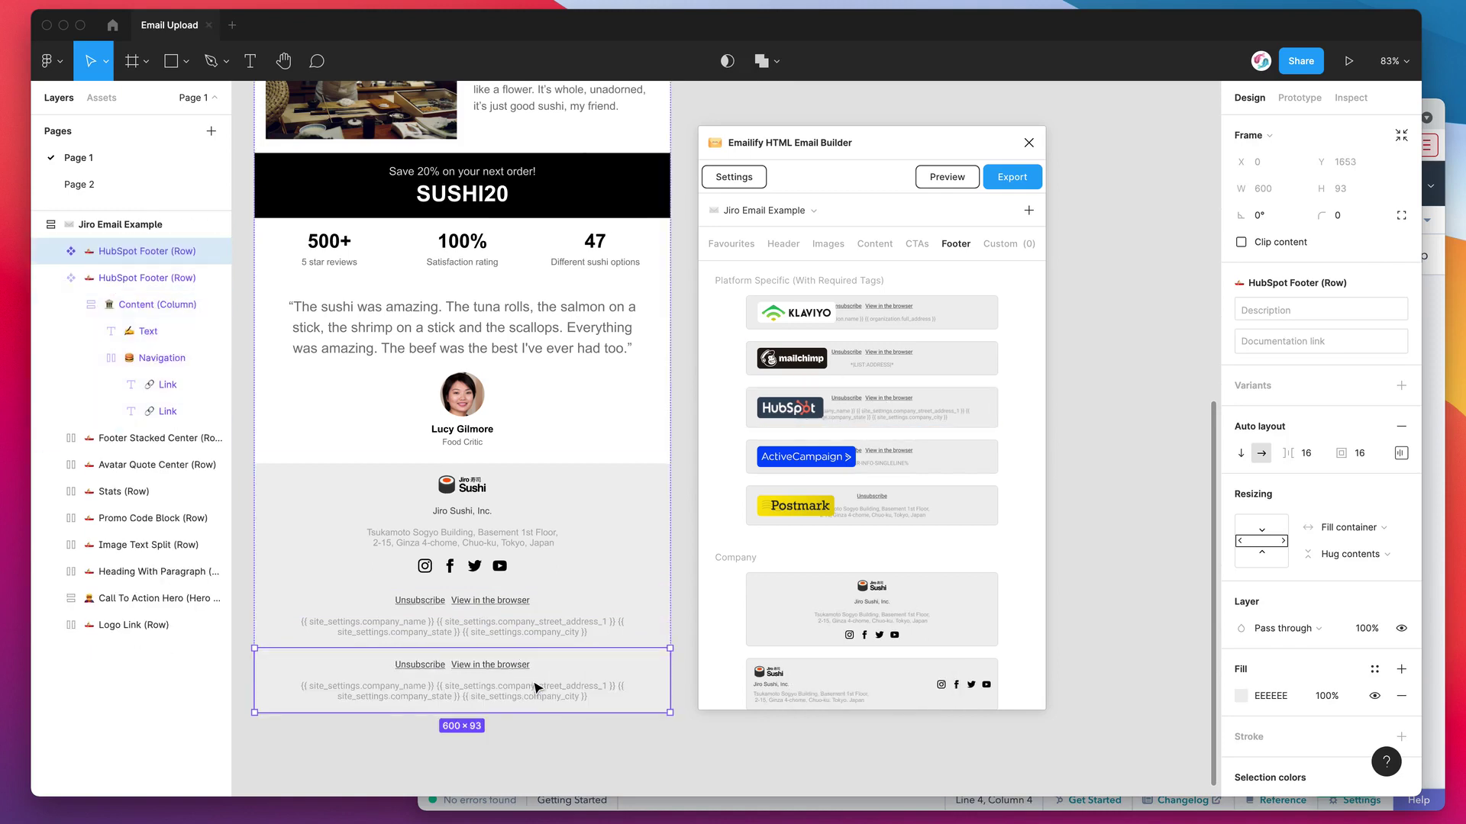
key(Delete)
scroll(546, 569, up, 1)
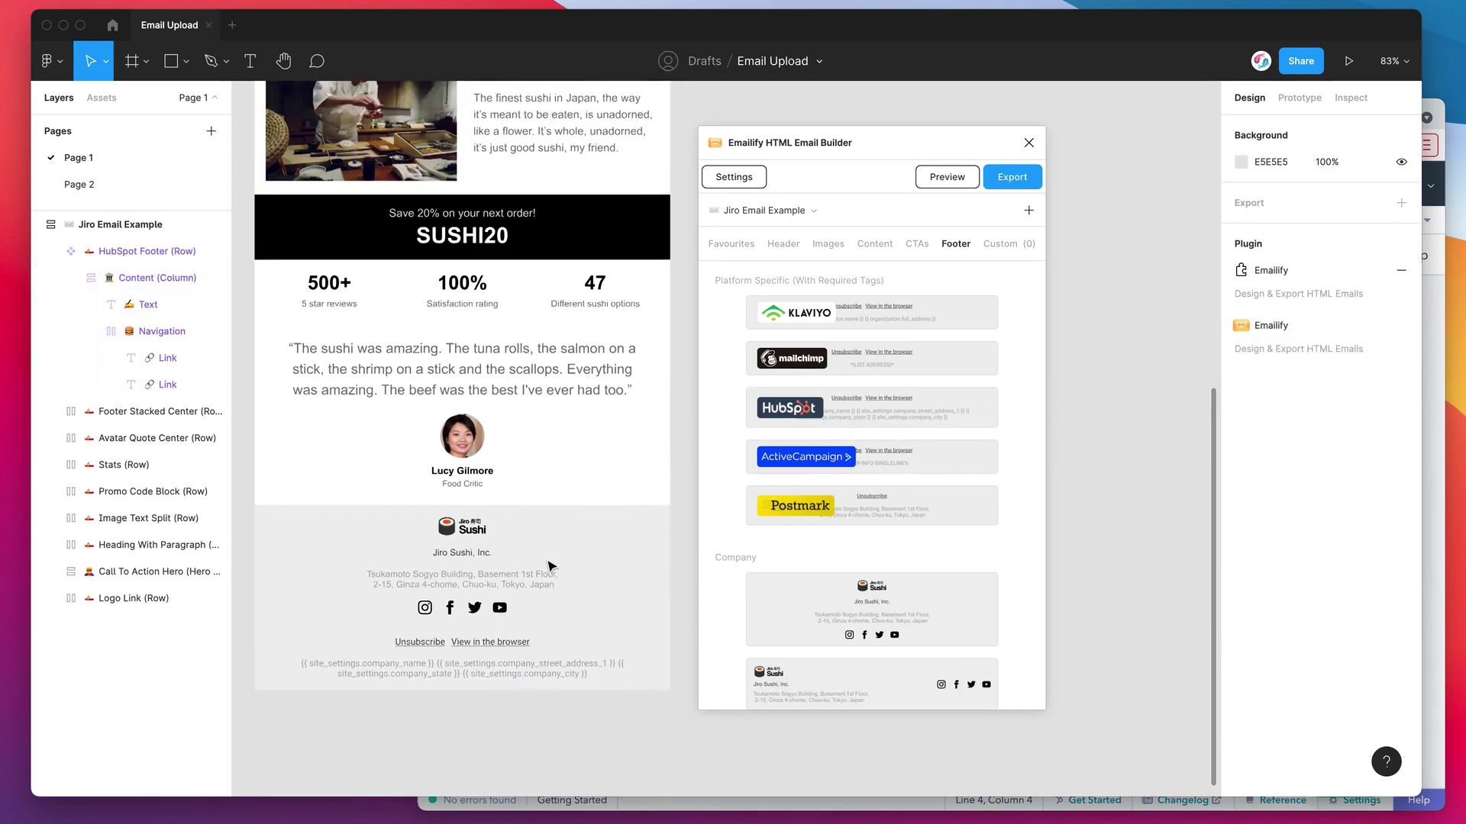
scroll(550, 567, up, 6)
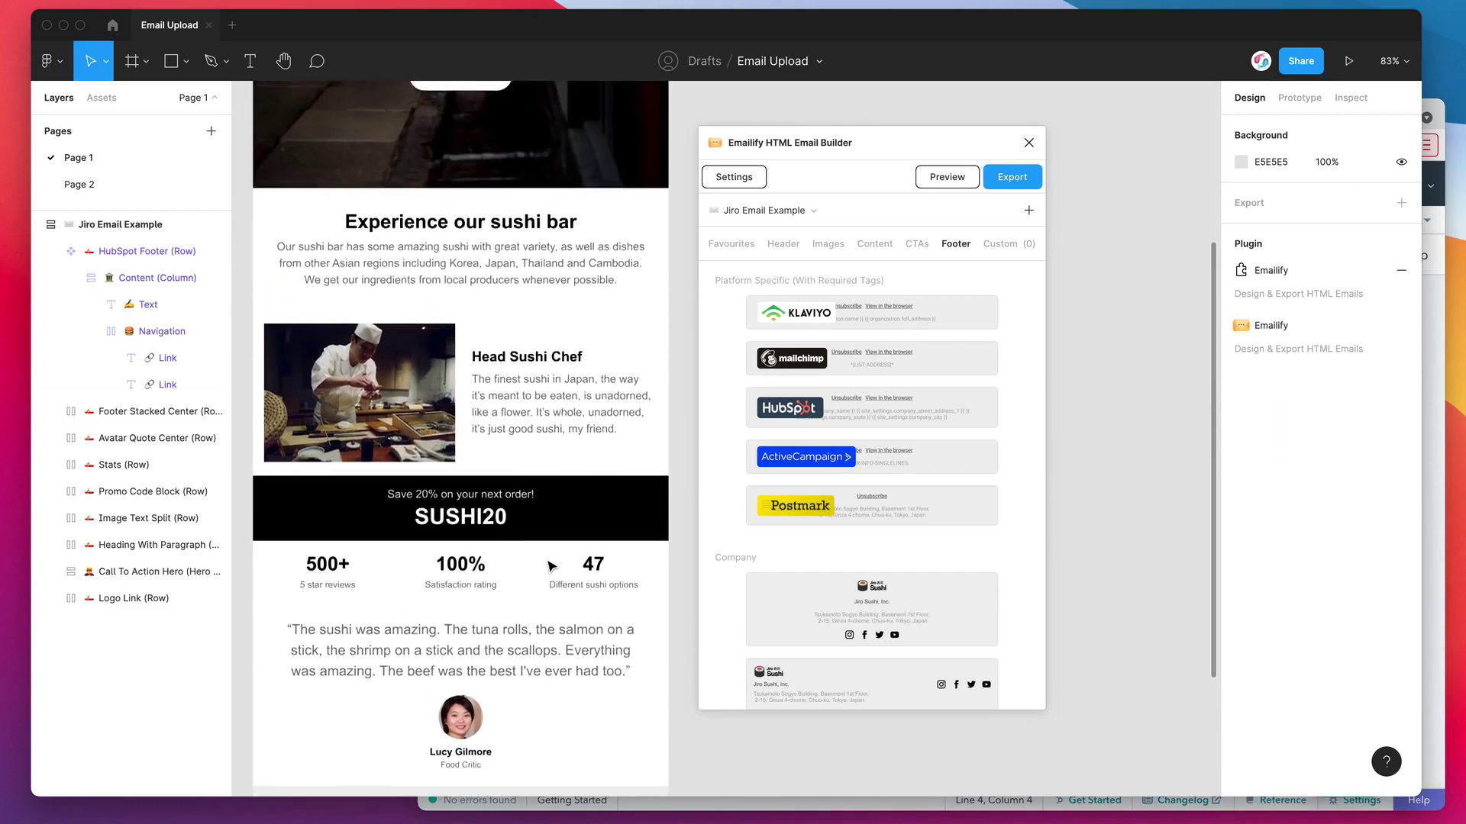
scroll(551, 567, up, 2)
Step: Open Emailify's HTML export and select the HubSpot API key in its field
click(1011, 183)
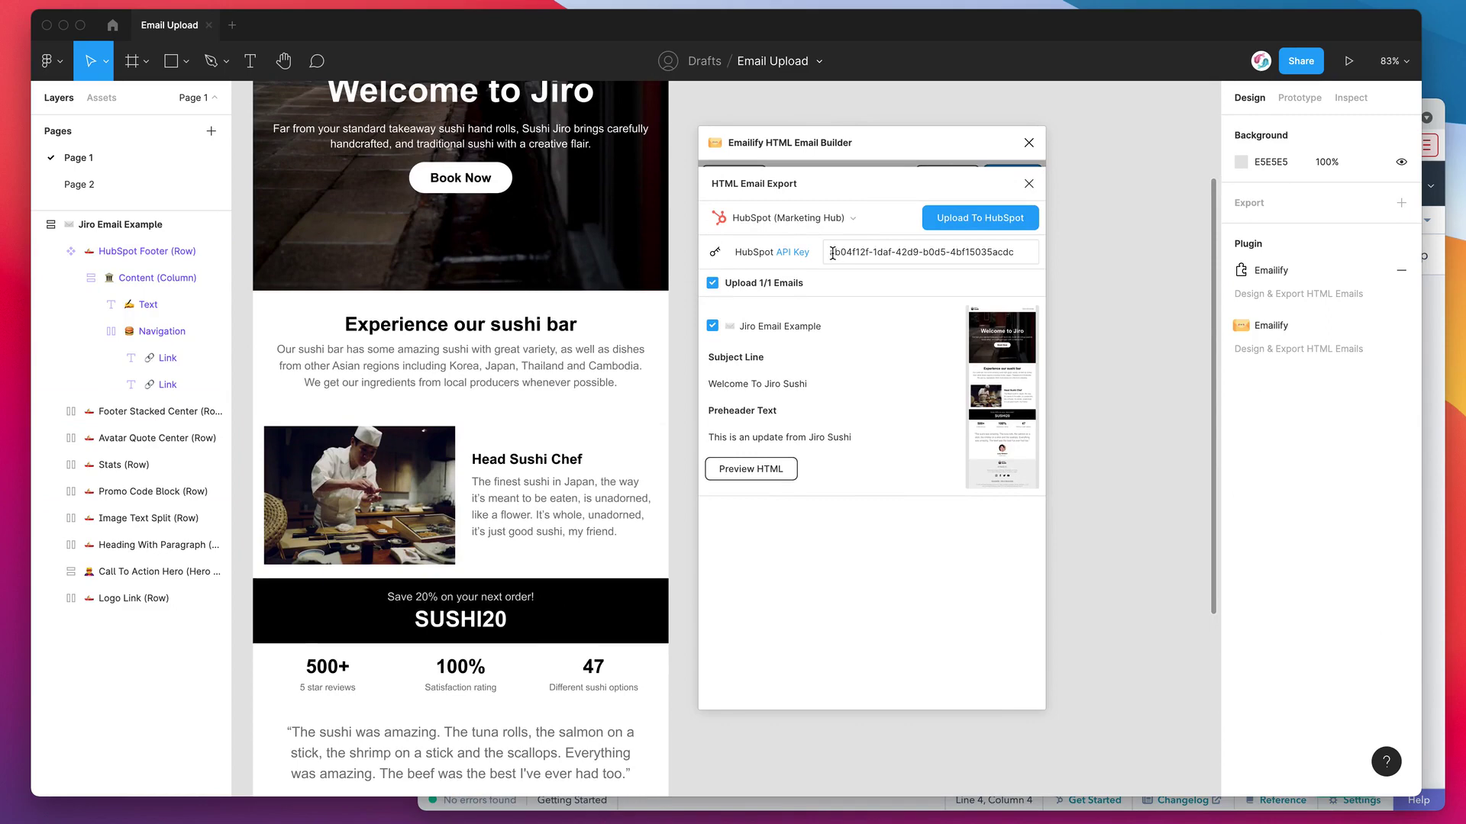
click(832, 253)
key(super+a)
key(super+v)
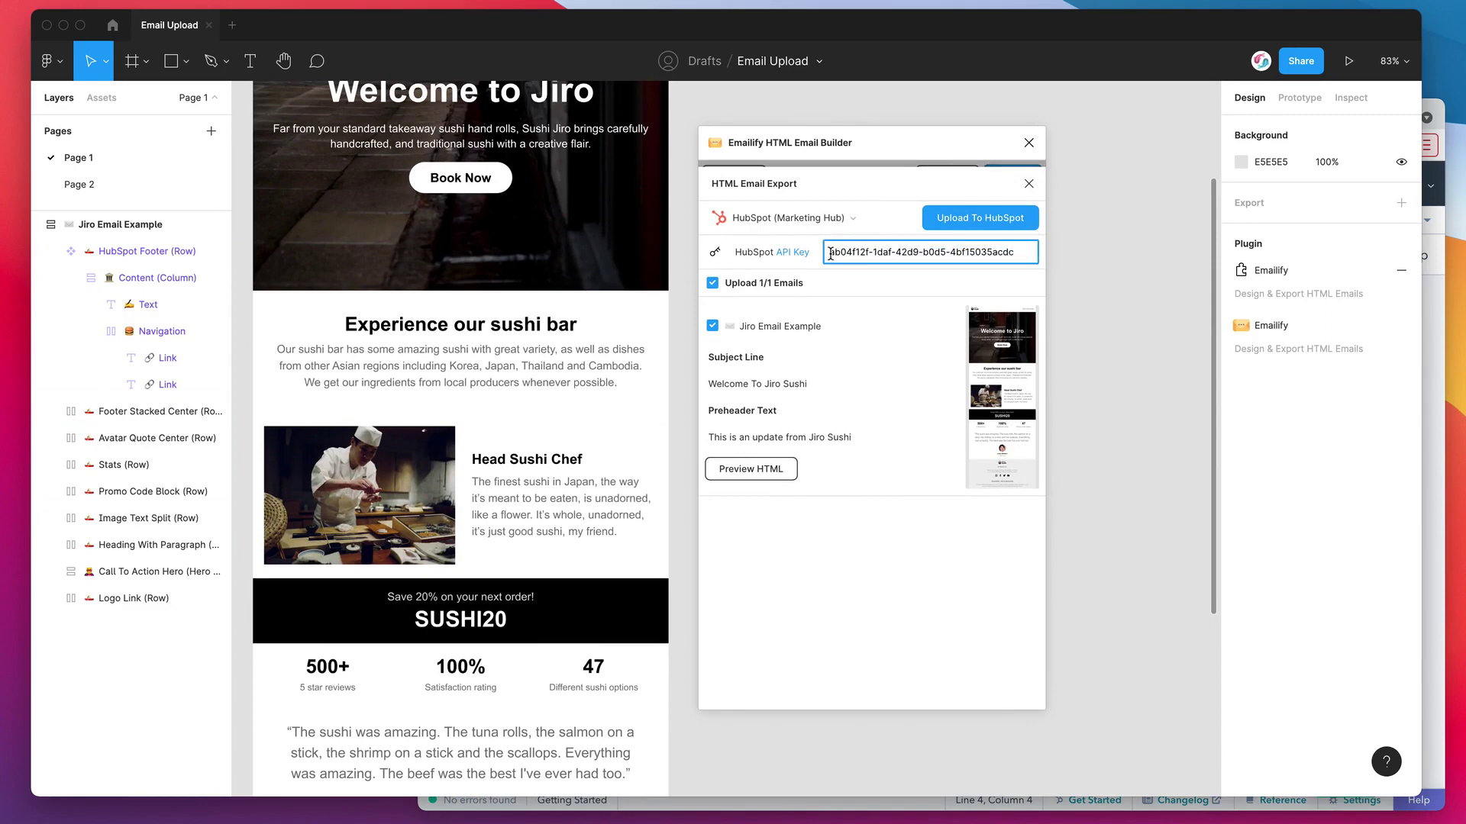
drag(831, 253, 1063, 246)
Step: Keep HubSpot (Marketing Hub) as the export destination and review the Jiro Email Example export settings
click(786, 218)
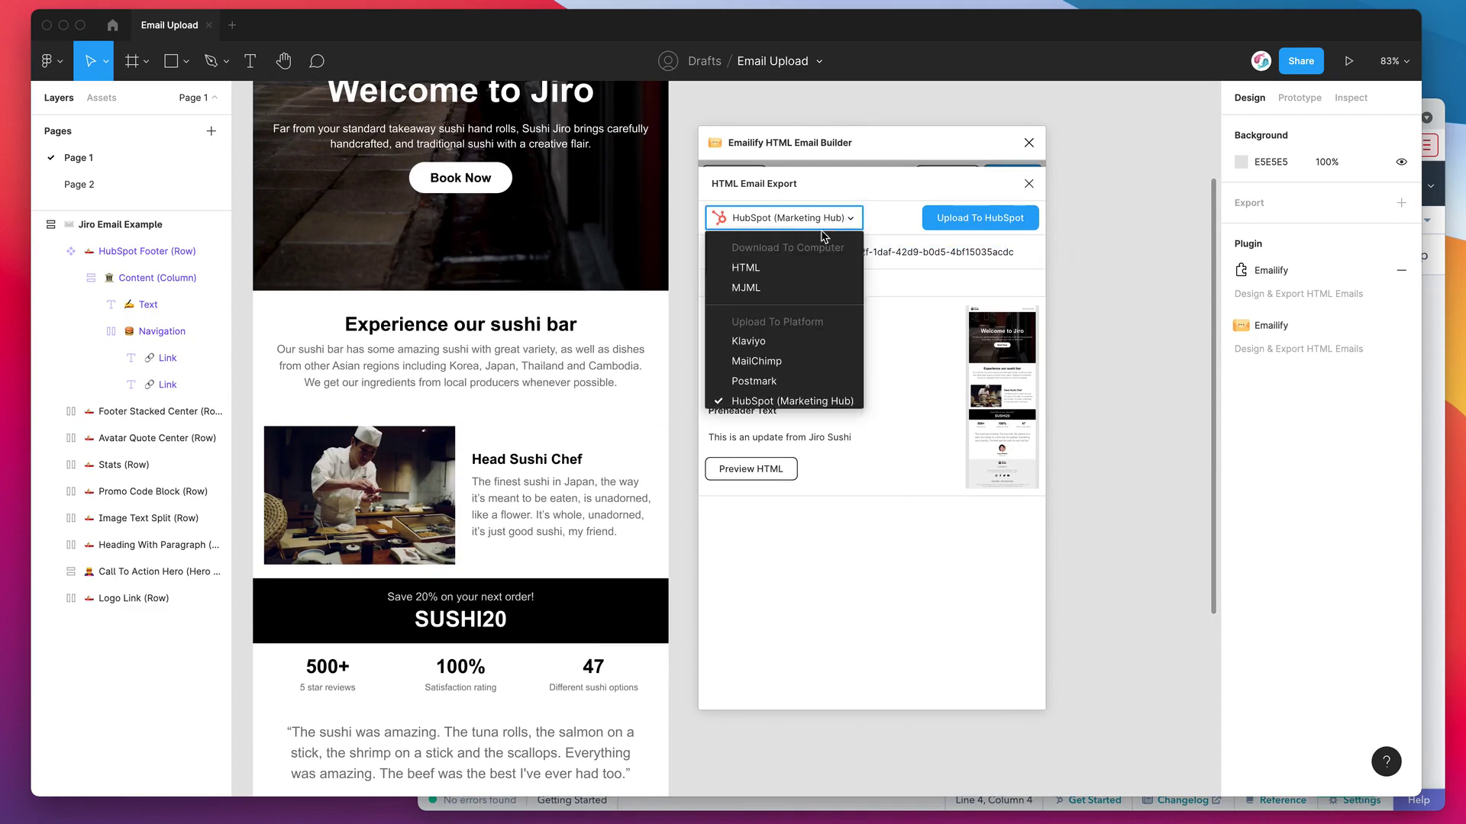
click(767, 400)
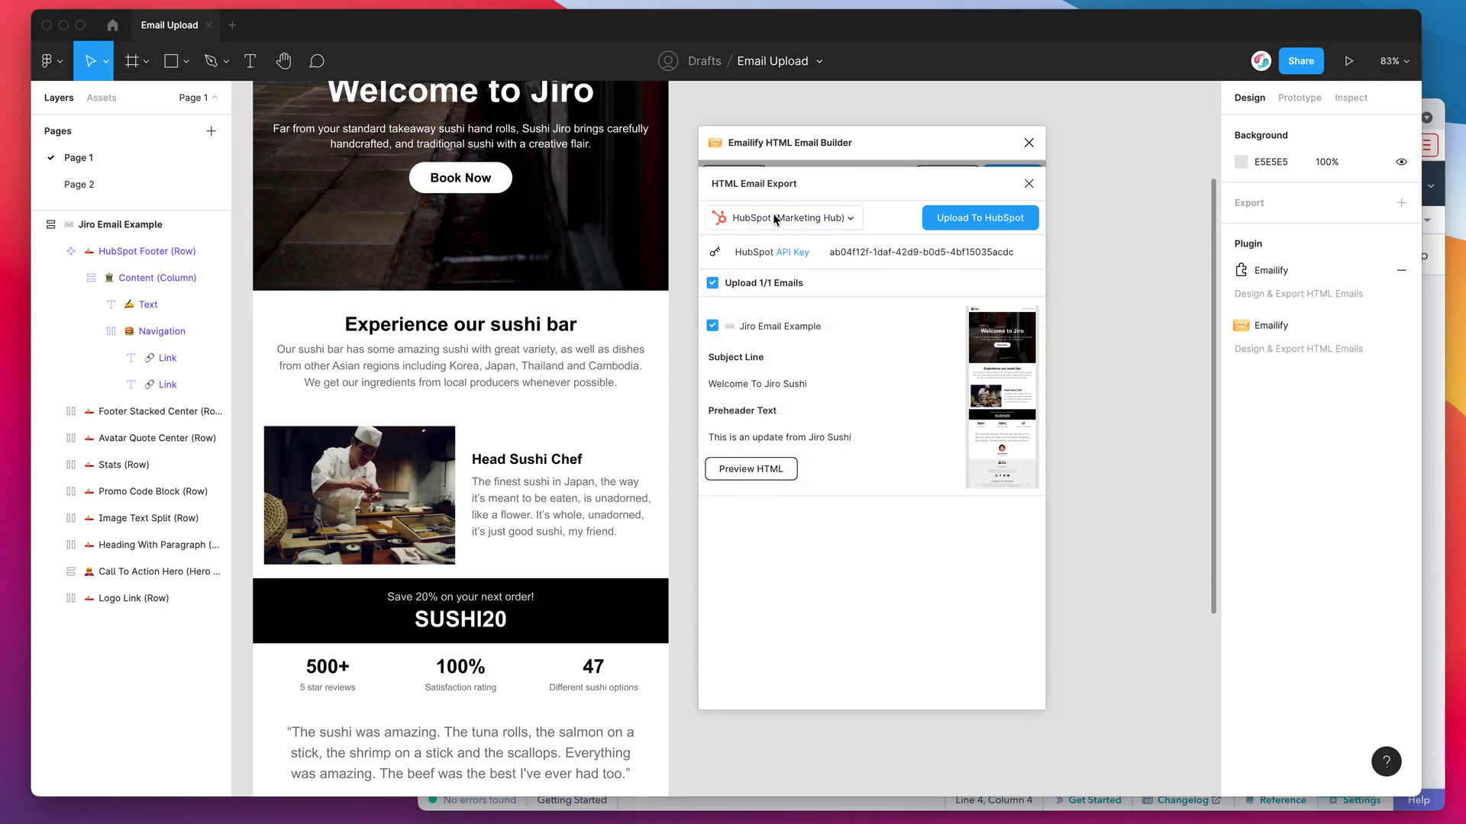
click(886, 219)
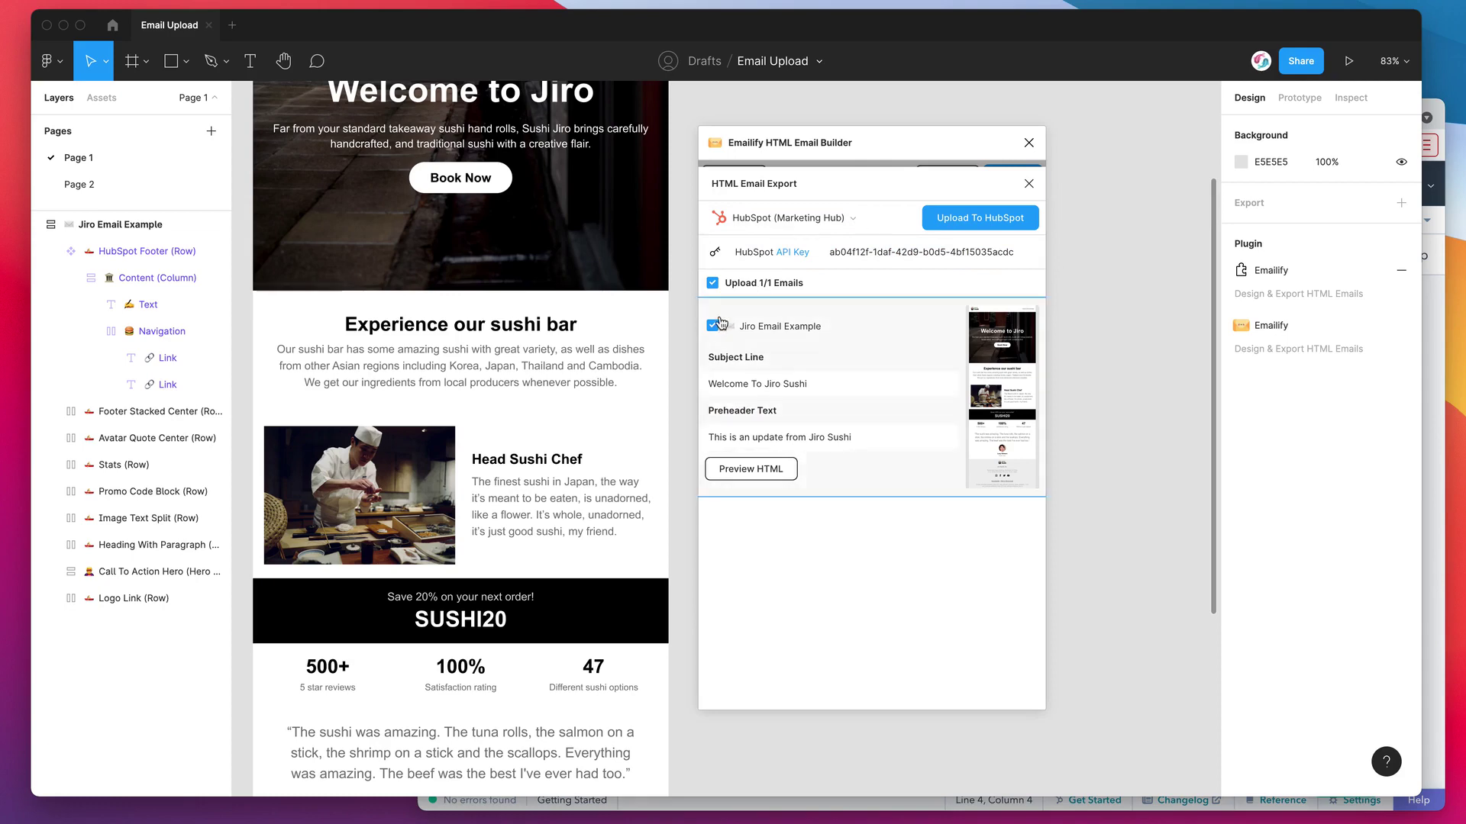
scroll(545, 241, up, 2)
scroll(545, 241, up, 5)
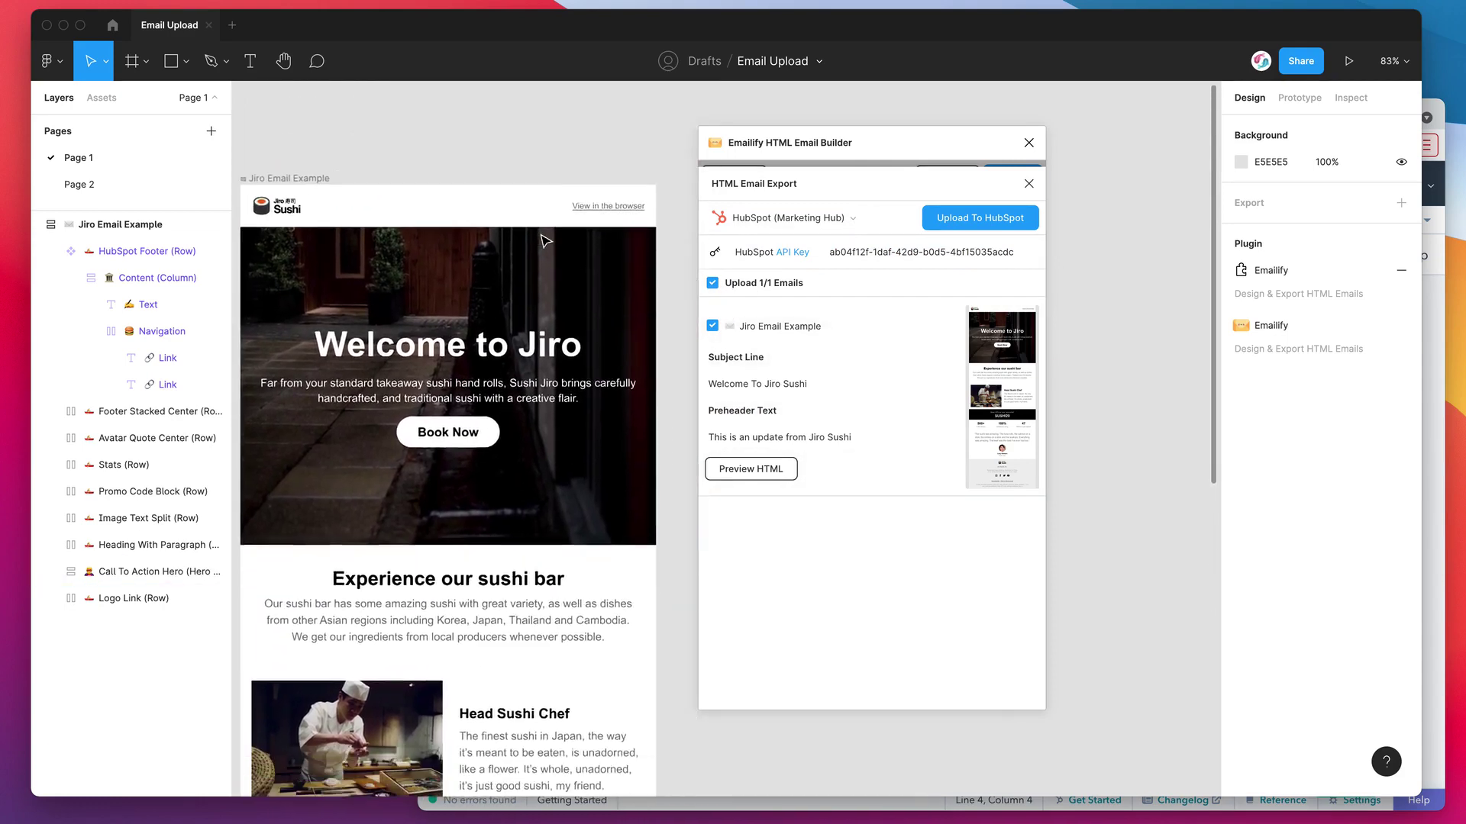
scroll(580, 245, right, 1)
scroll(500, 206, down, 2)
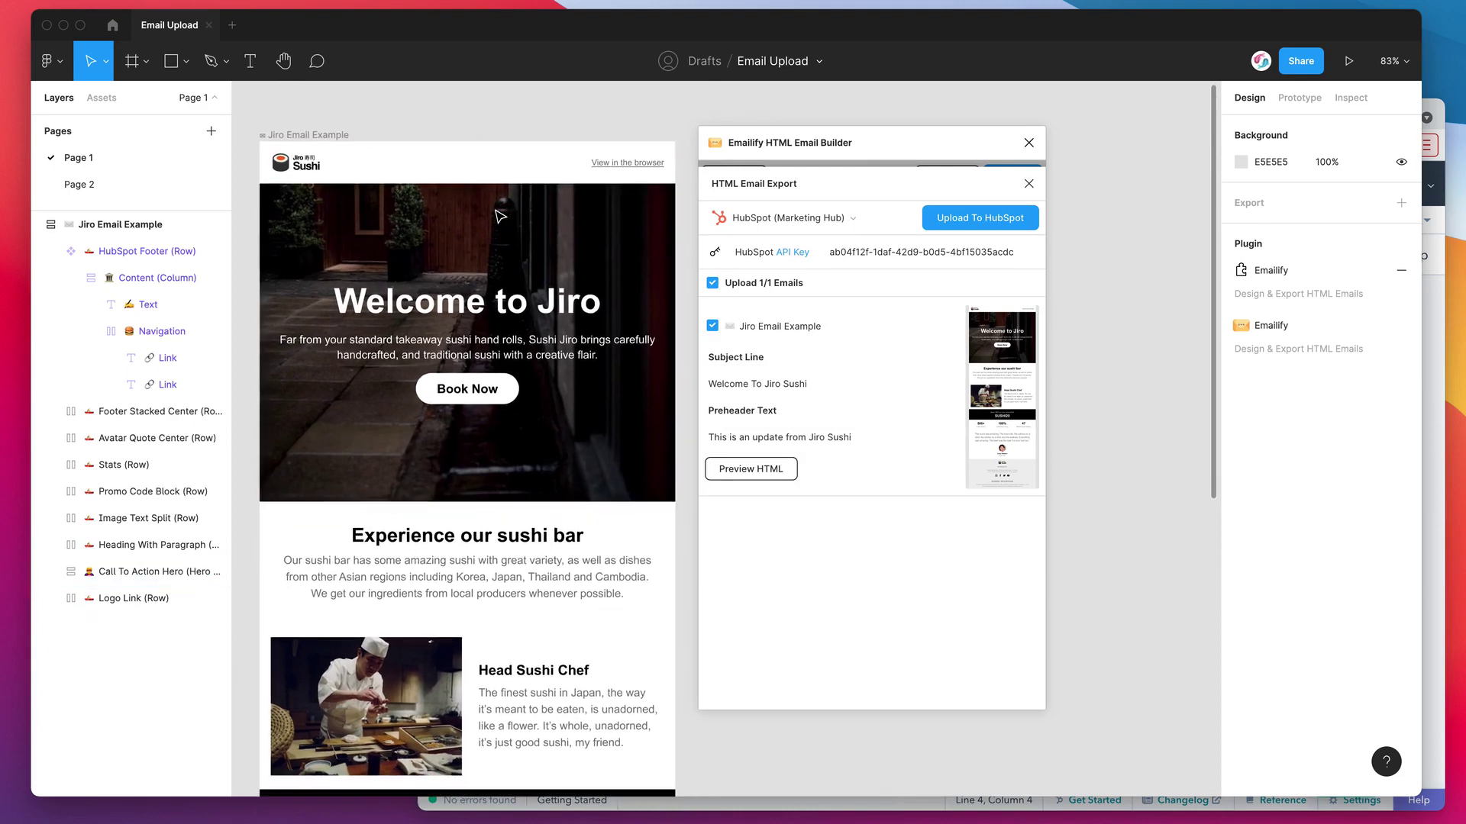
scroll(497, 217, up, 3)
scroll(496, 216, down, 1)
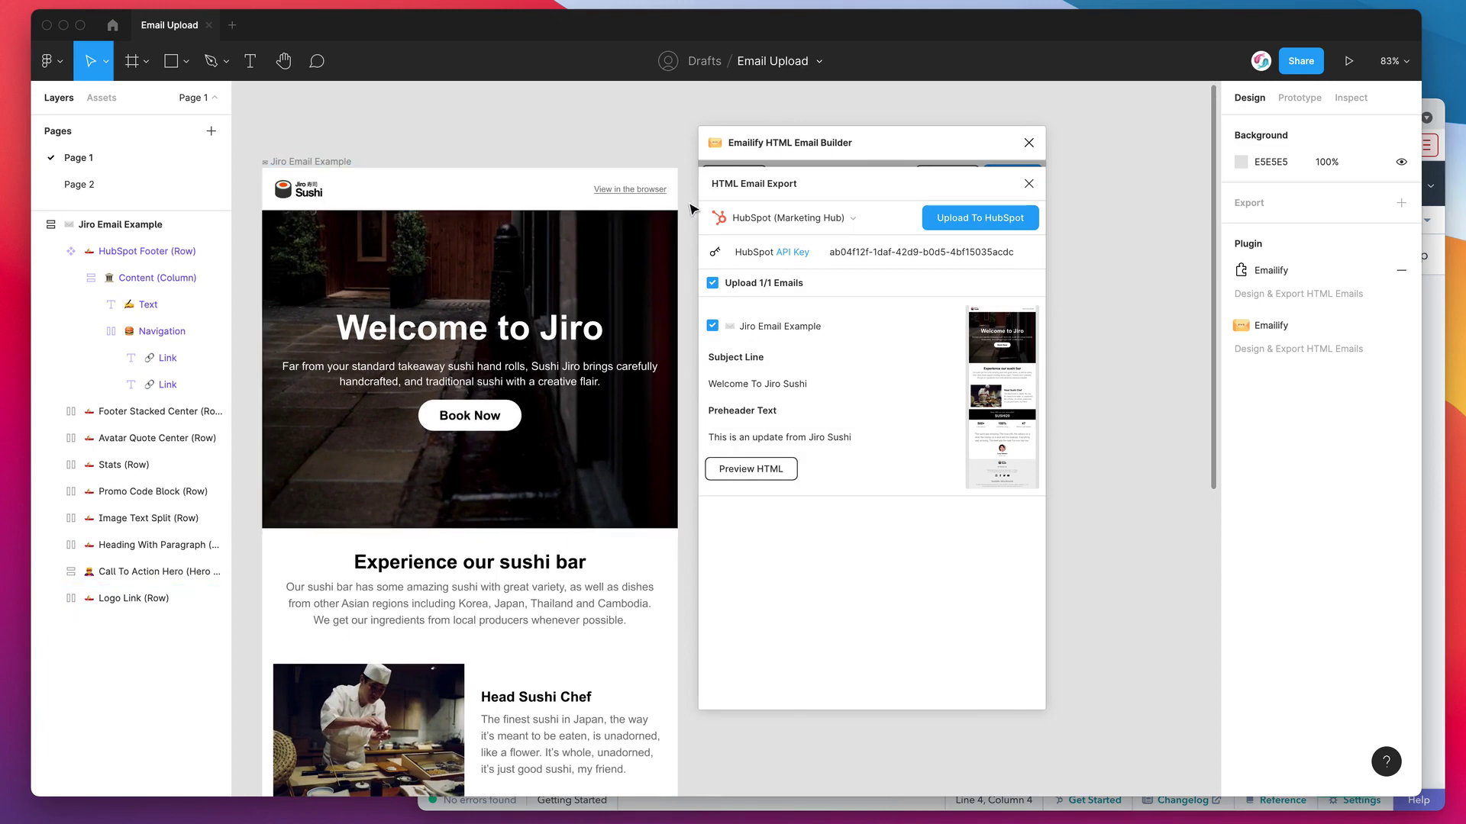
drag(784, 150, 797, 151)
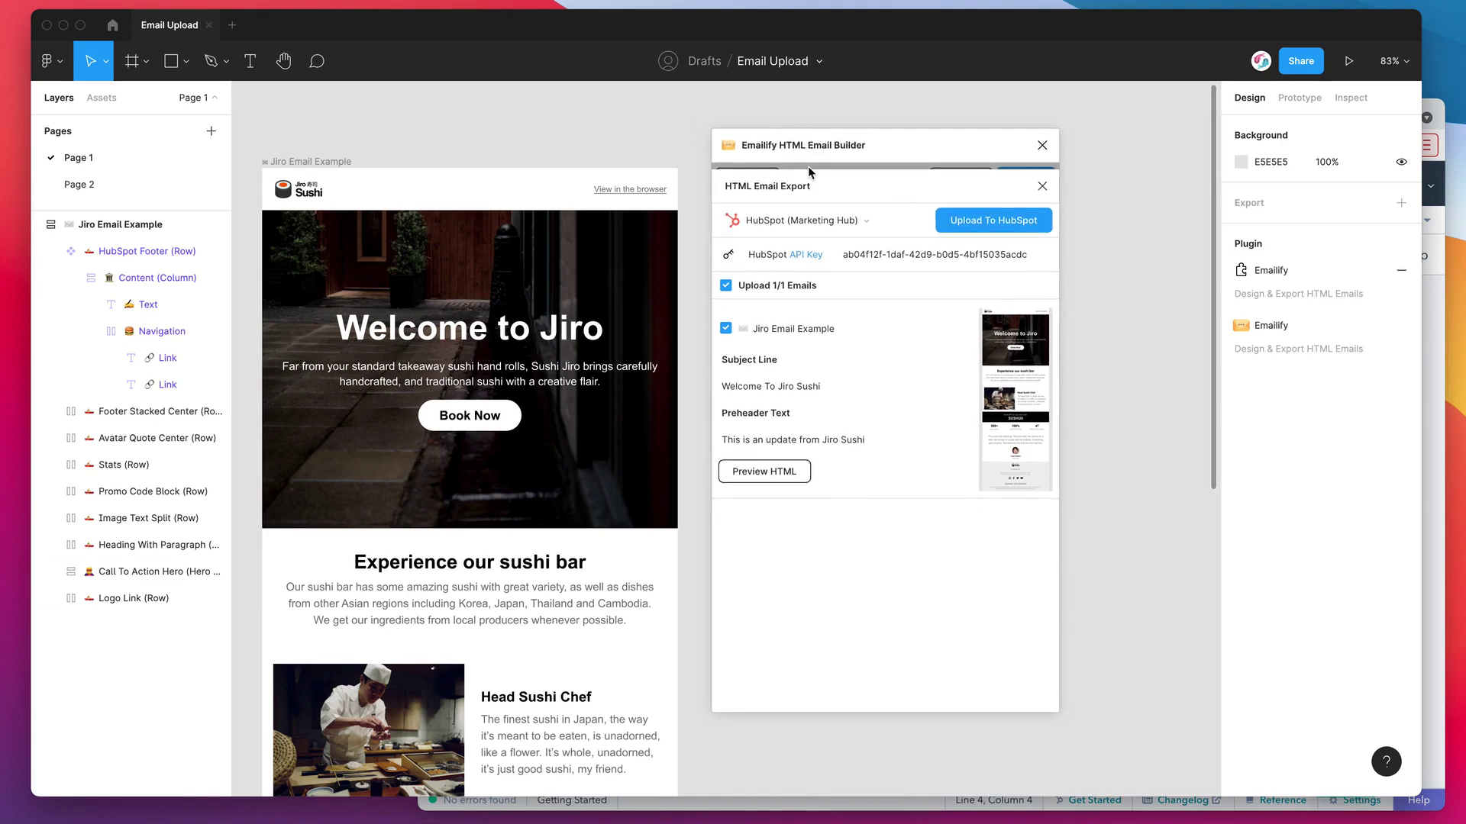